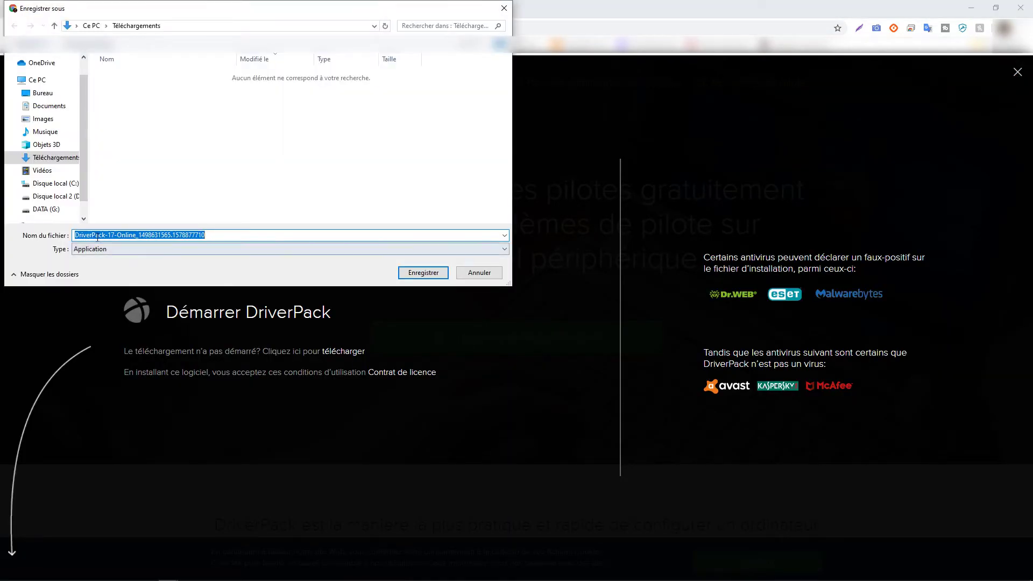
Step: Save the DriverPack installer to the Téléchargements folder and launch DriverPack in Expert Mode
click(416, 274)
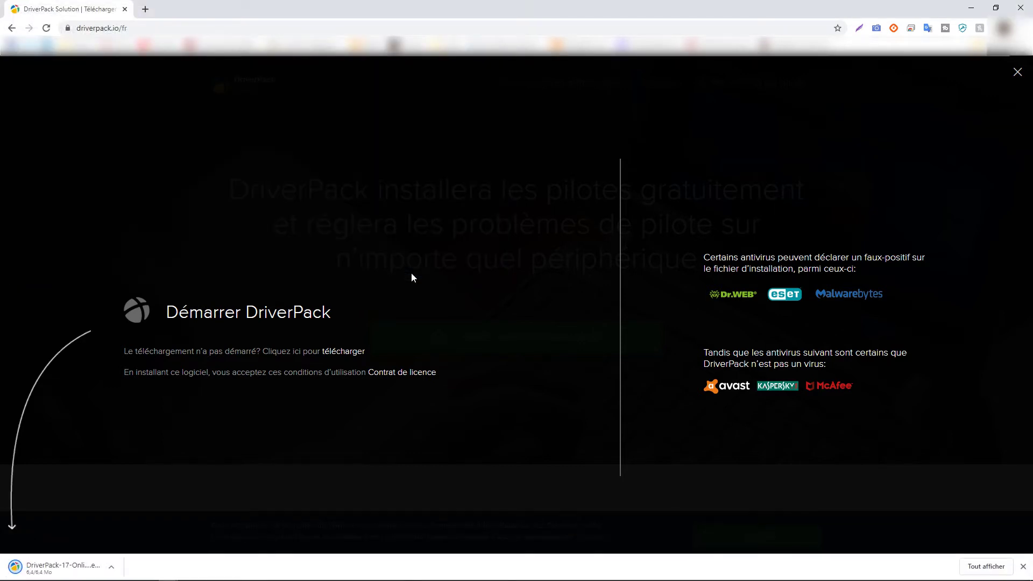
click(64, 571)
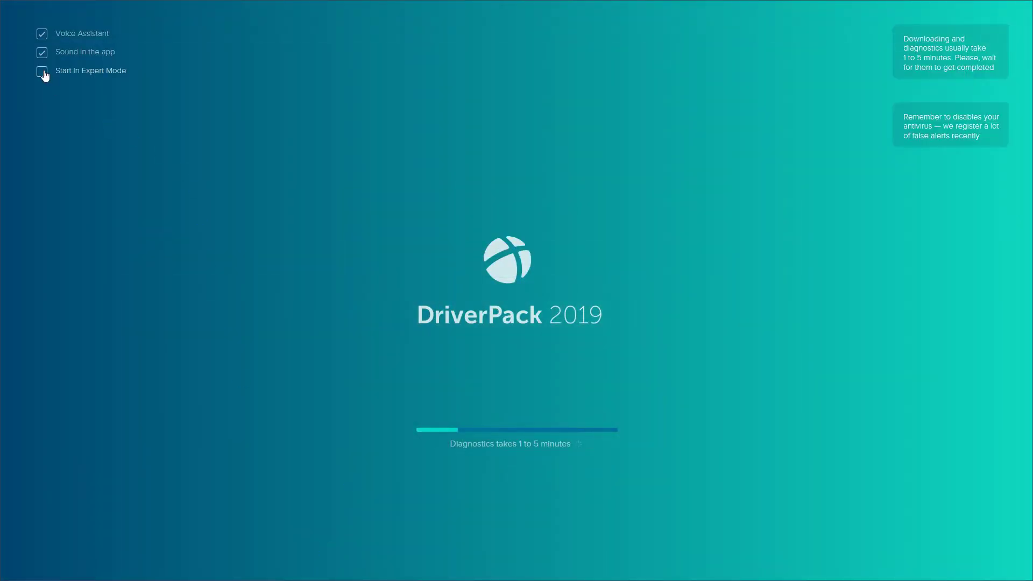
click(43, 73)
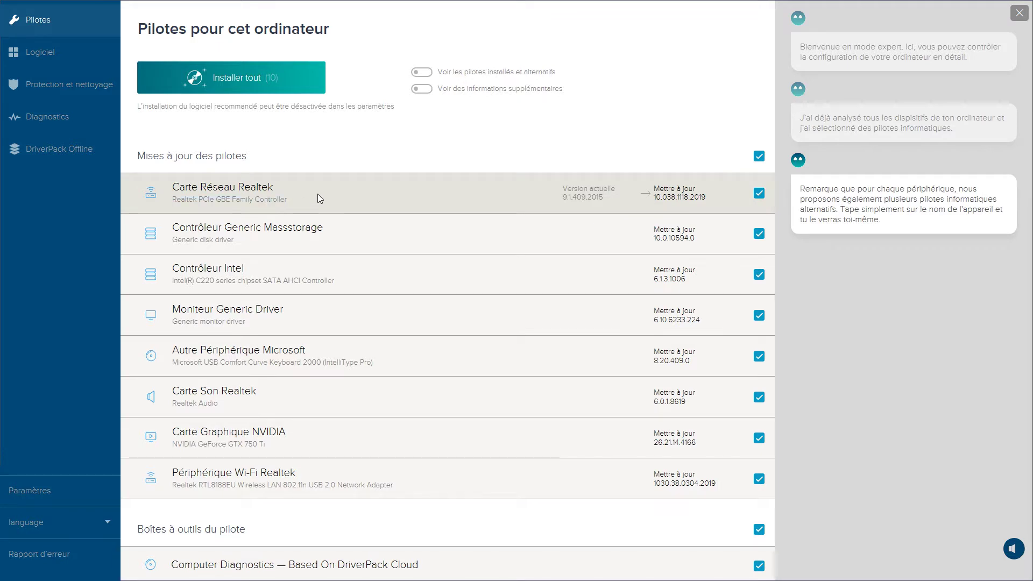
Step: Look through the driver updates, software, protection and cleaning, diagnostics, and DriverPack Offline sections
scroll(318, 194, down, 3)
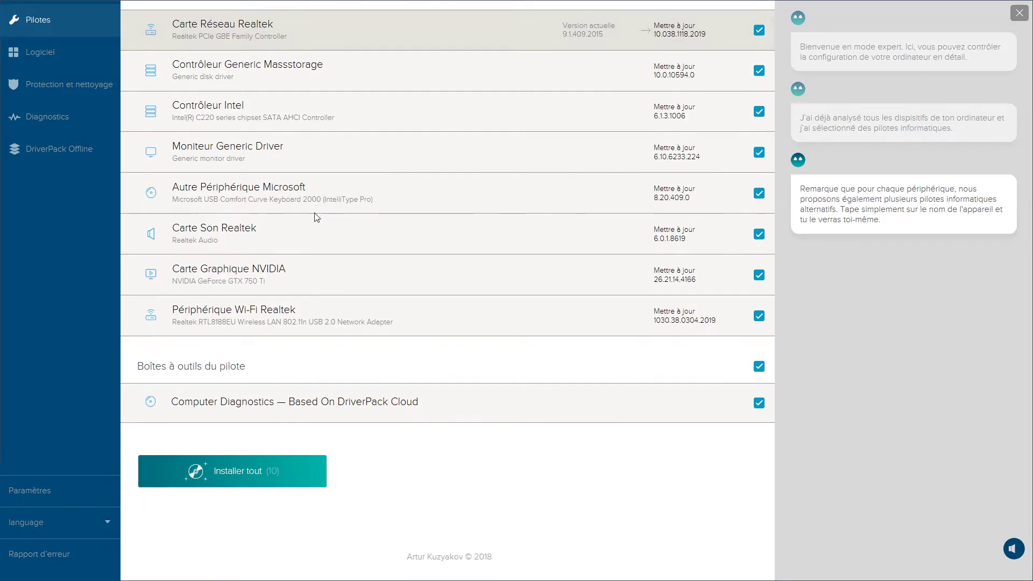
scroll(215, 162, up, 3)
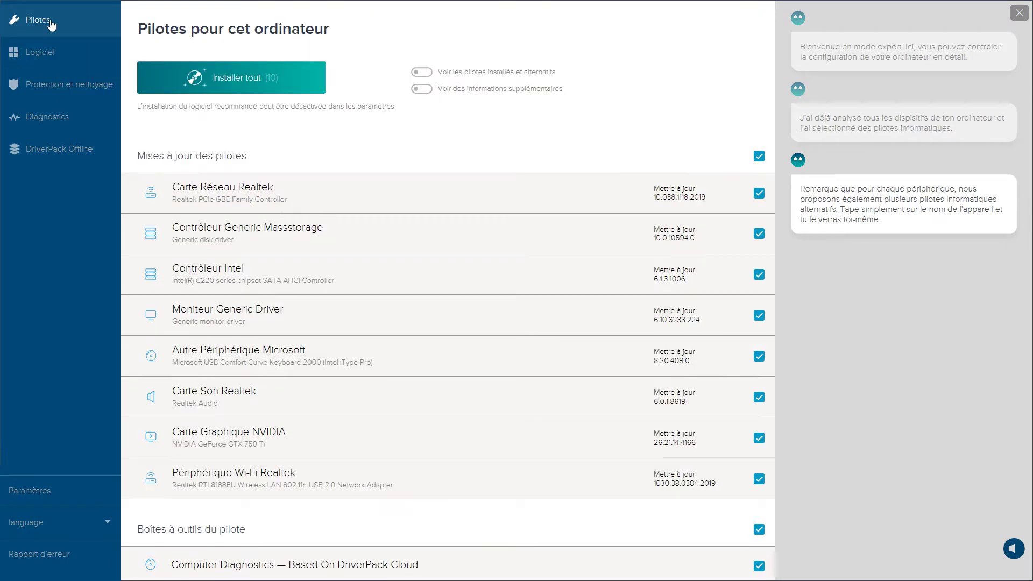
click(42, 54)
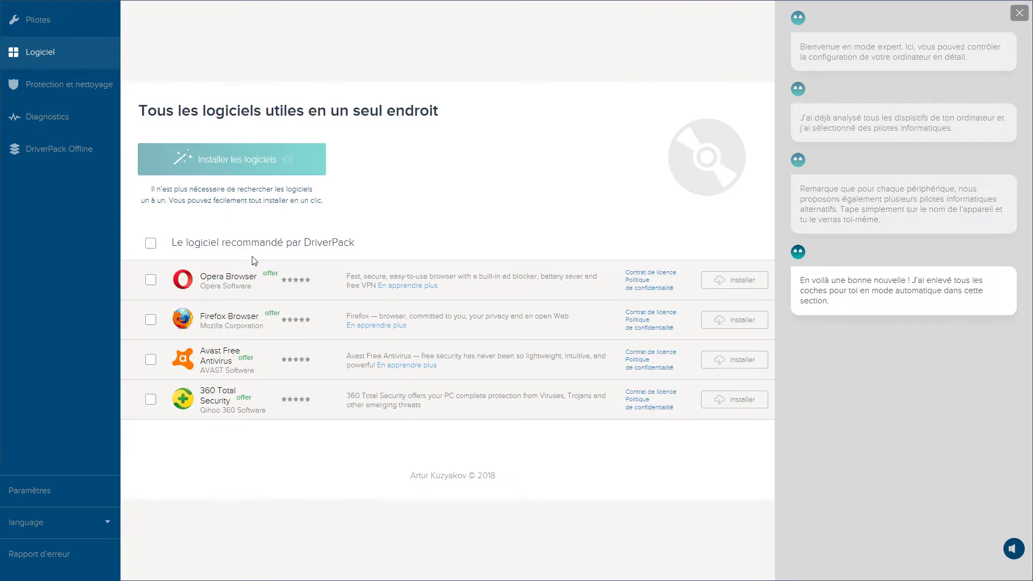
click(69, 89)
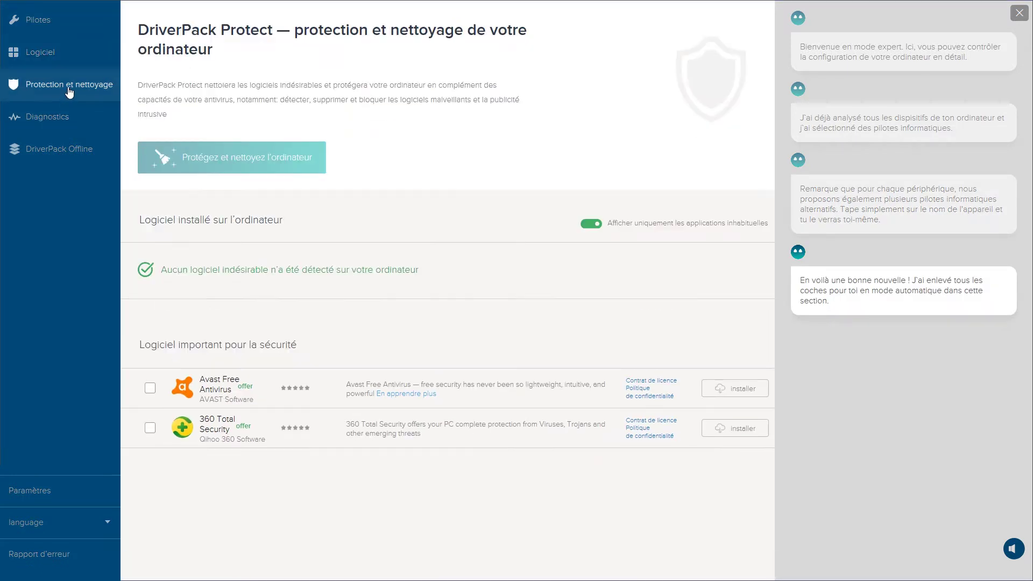
click(71, 120)
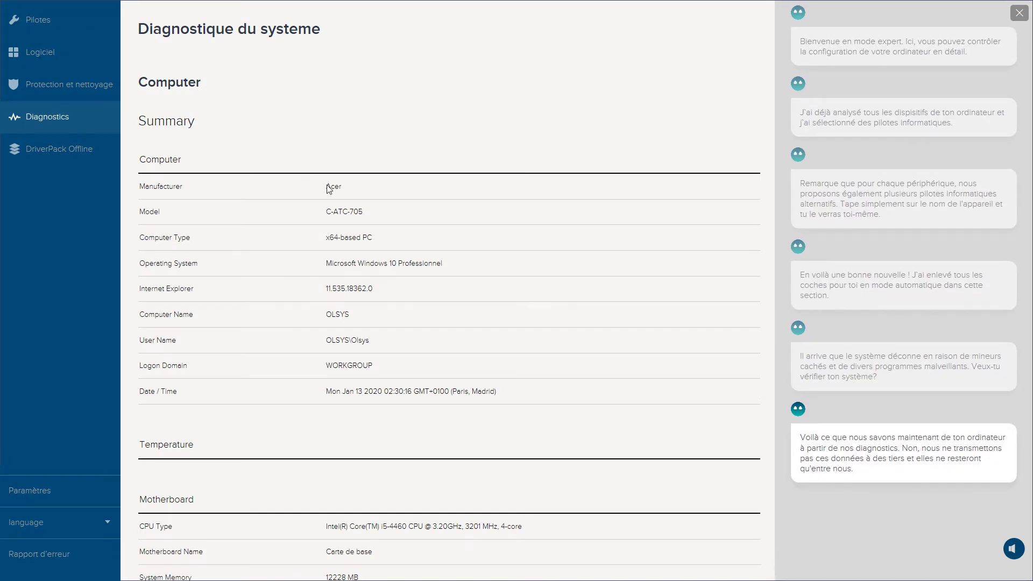
click(46, 153)
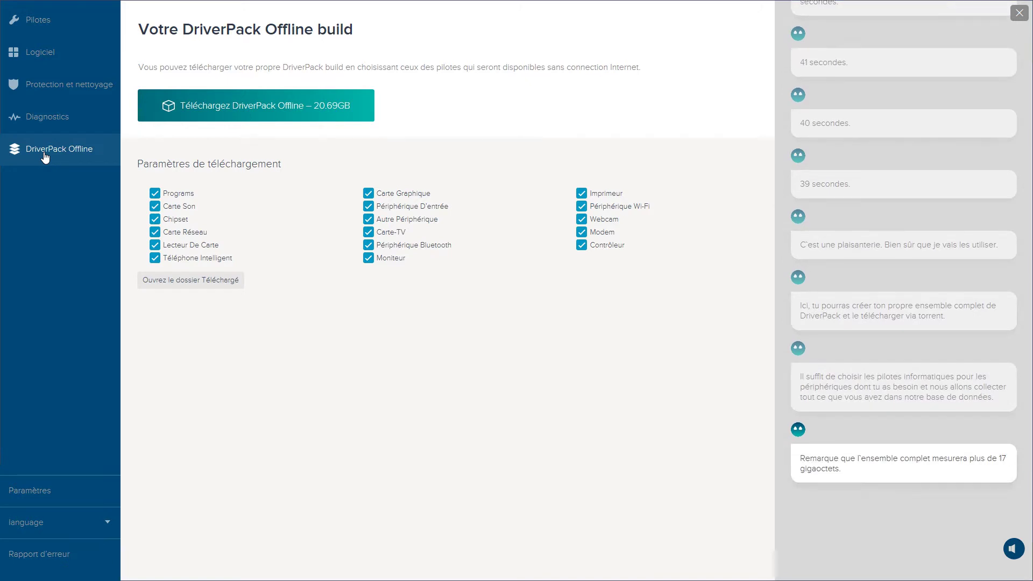
Step: Open the advanced settings and set the application language to French
click(47, 490)
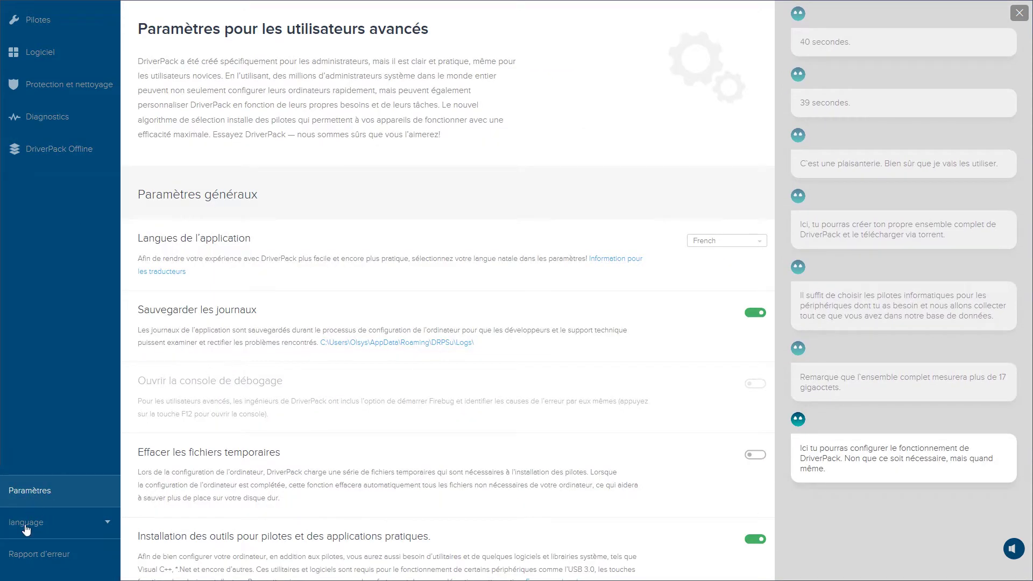
click(26, 529)
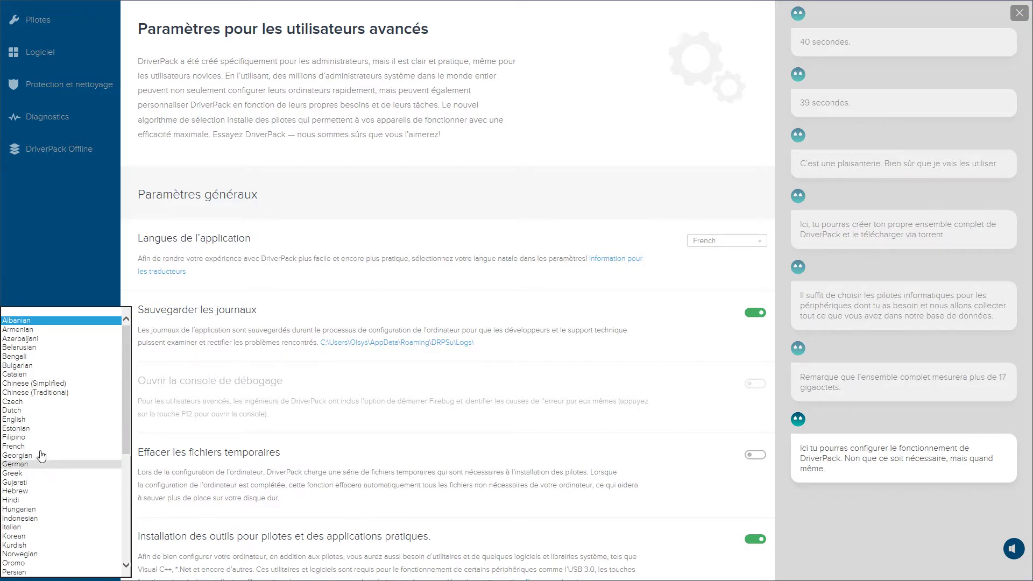
click(19, 447)
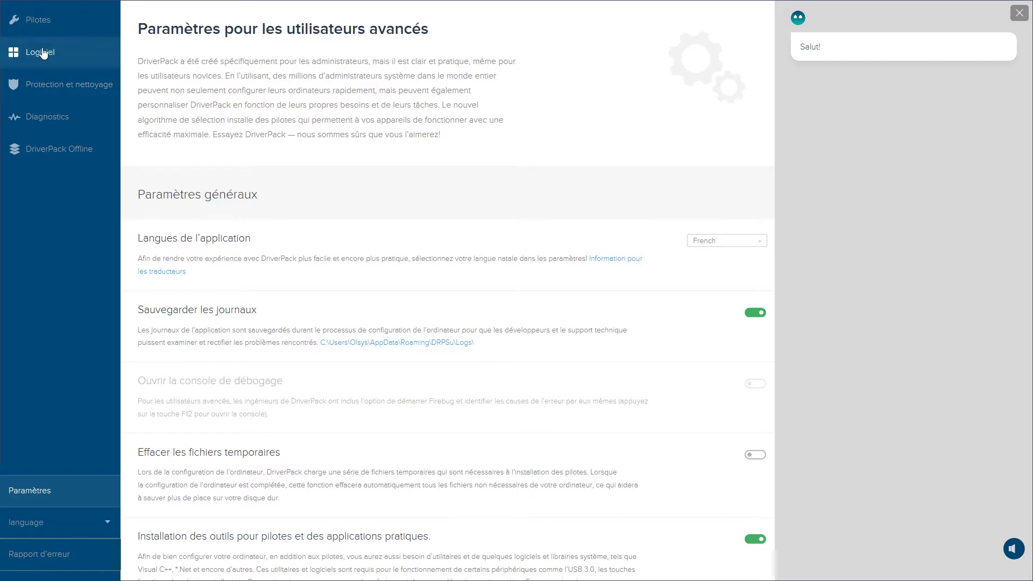
Step: Deselect Opera Browser in the recommended software and check the security software offers for selected items
click(40, 52)
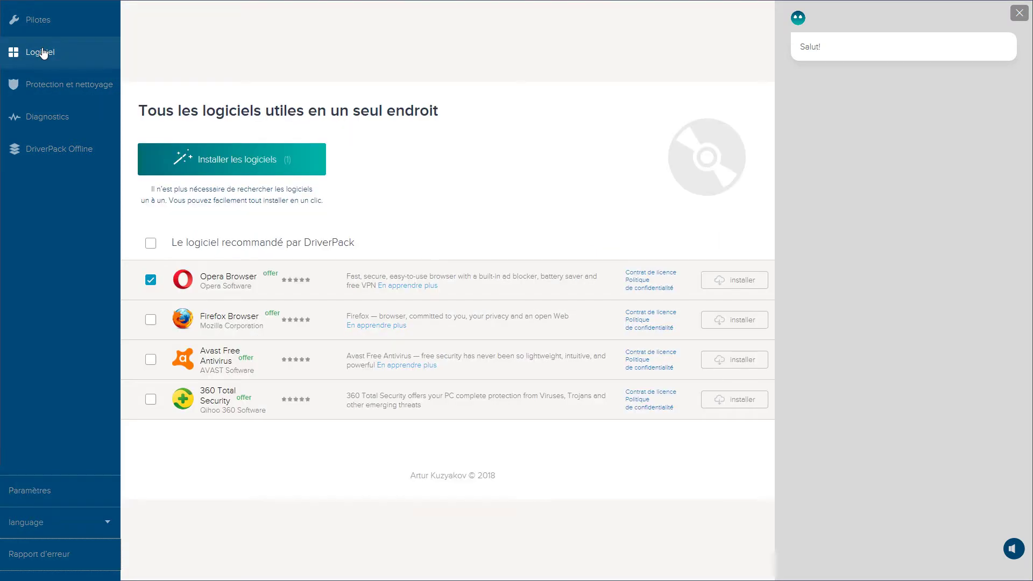
click(151, 281)
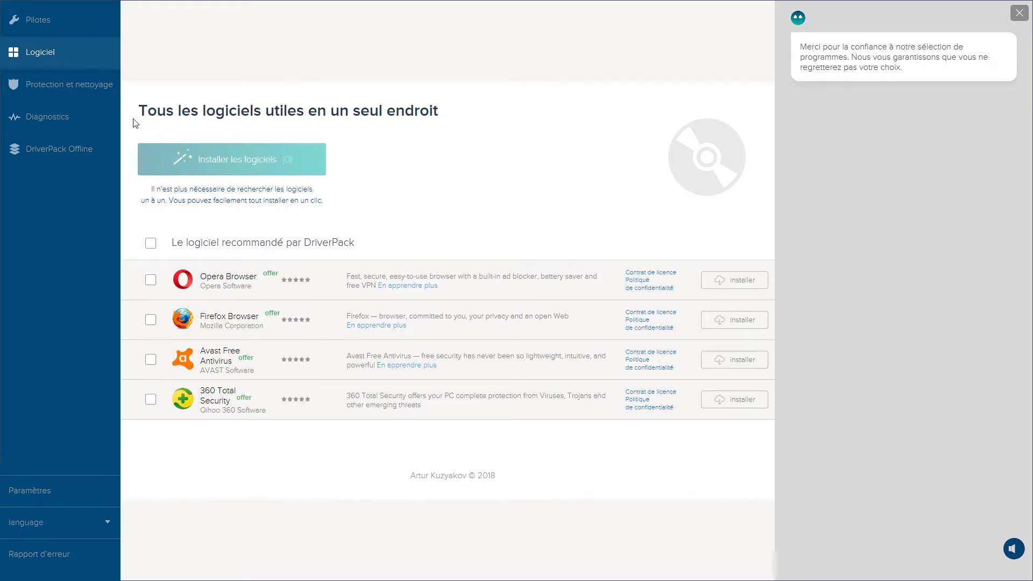
click(53, 88)
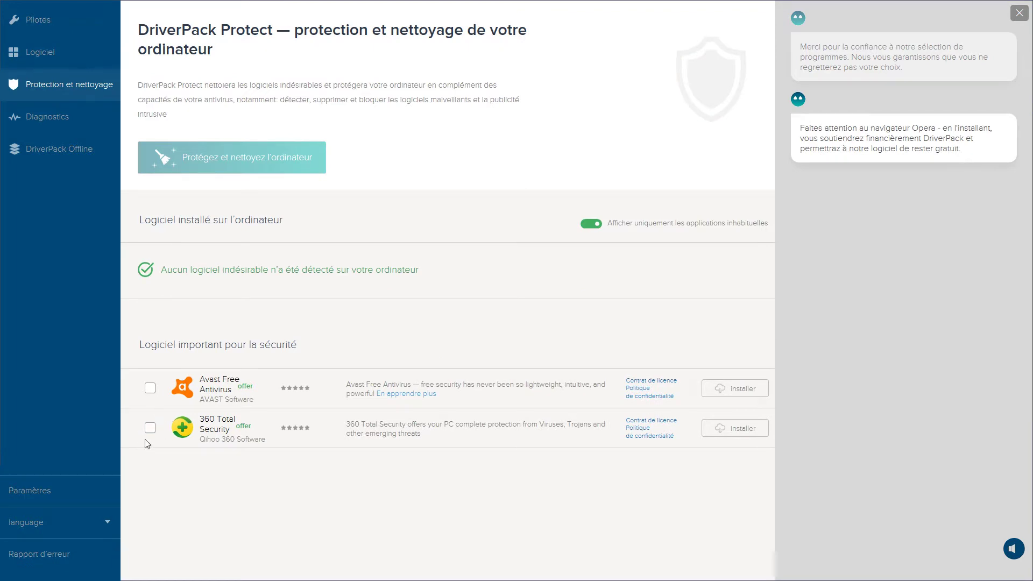
Step: Review the list of driver updates and install all the selected drivers together with the Computer Diagnostics tool
click(46, 21)
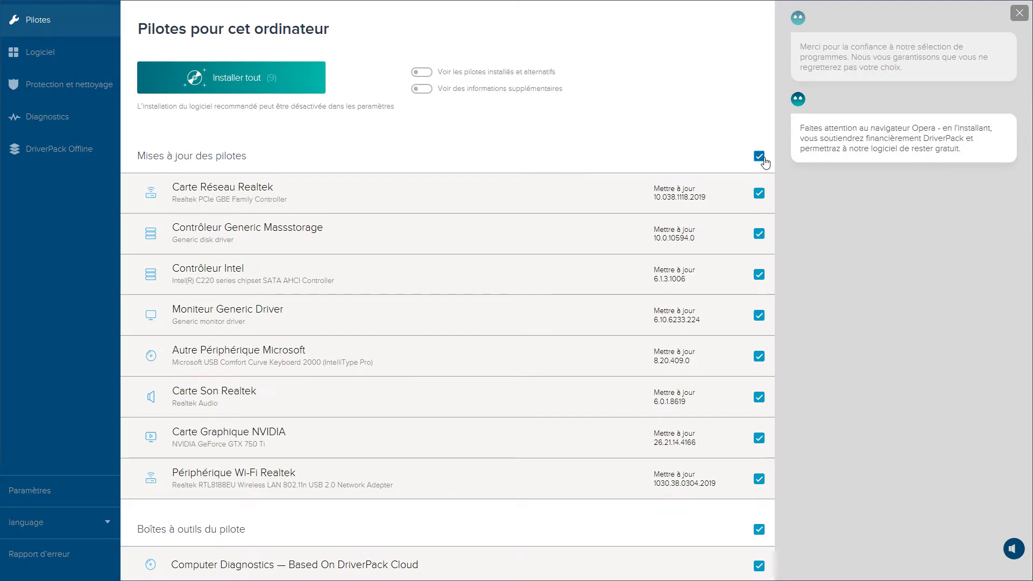
scroll(765, 162, down, 3)
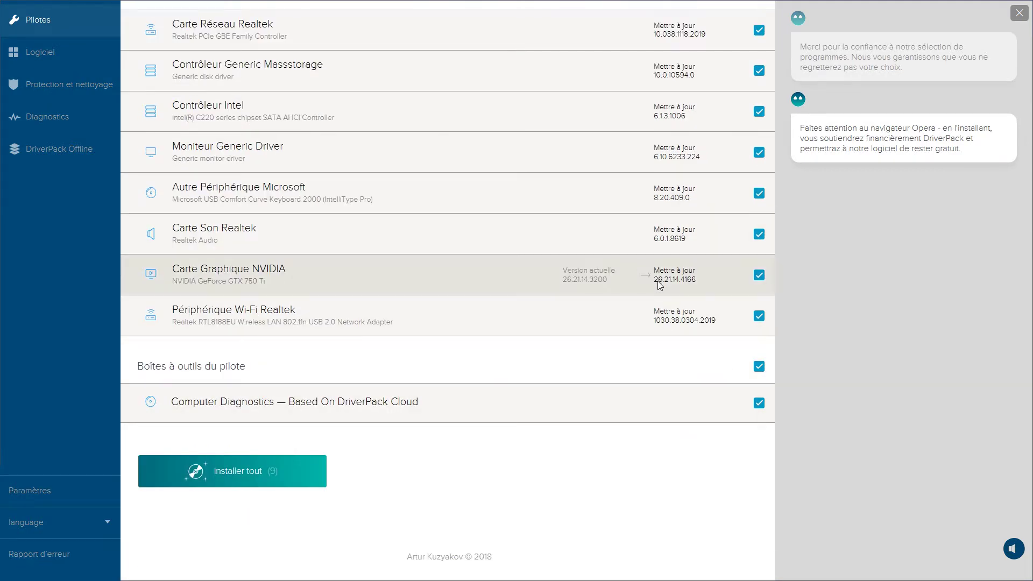
scroll(699, 275, up, 3)
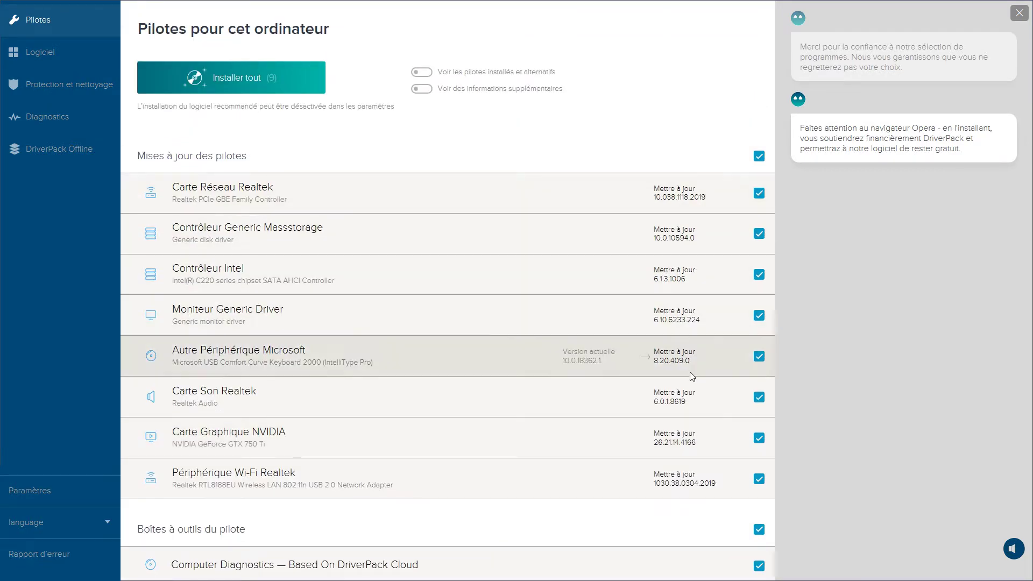
scroll(685, 408, down, 3)
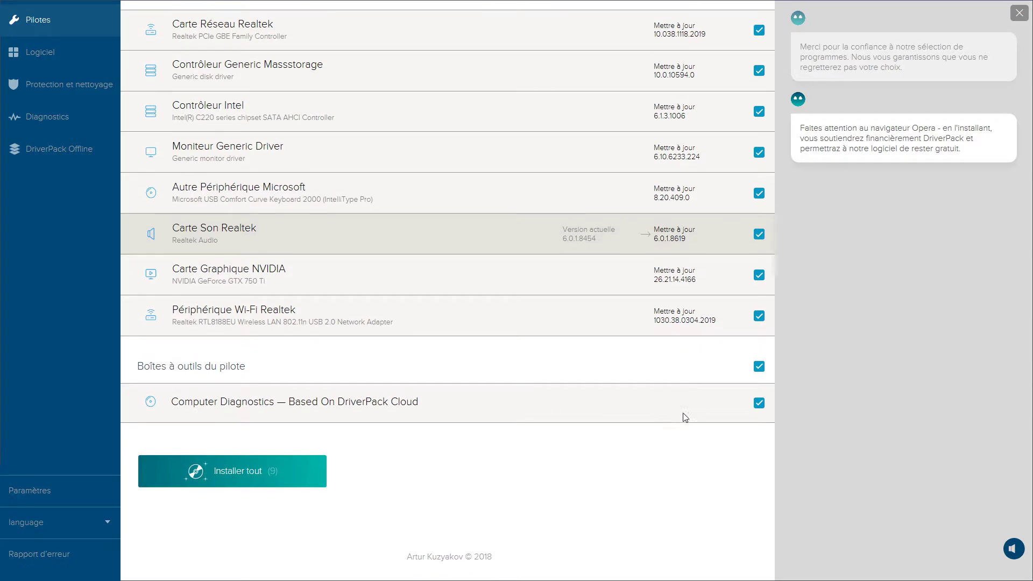
click(210, 476)
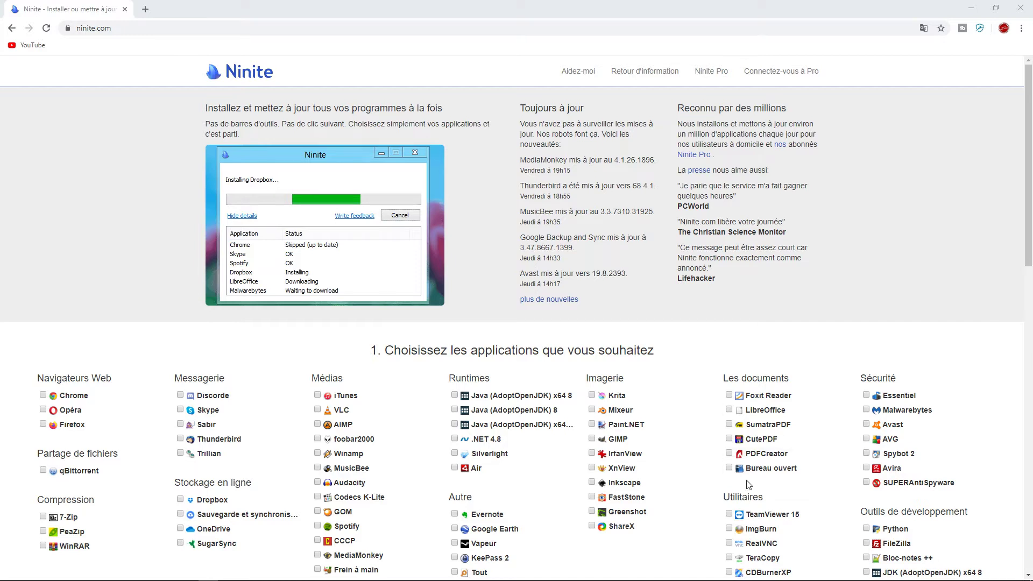
Step: On ninite.com, select Chrome, Discord, WinRAR and VLC as the applications to install
scroll(159, 221, down, 2)
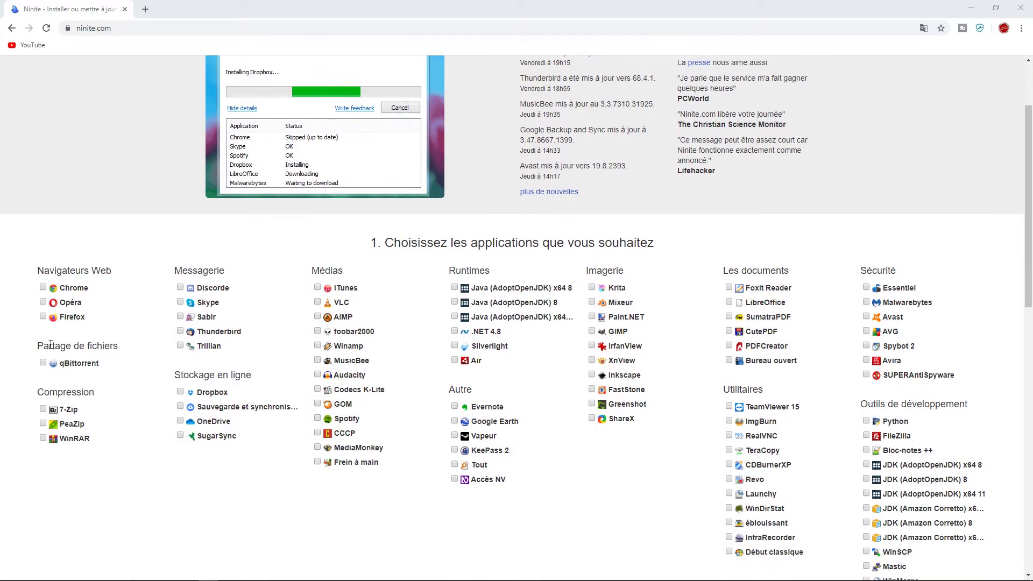
click(43, 287)
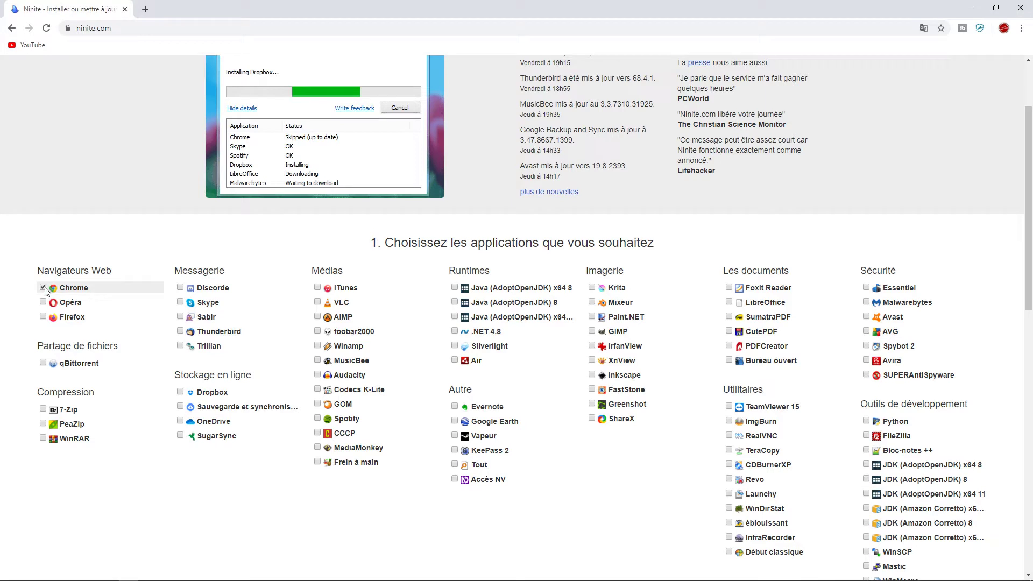
click(181, 287)
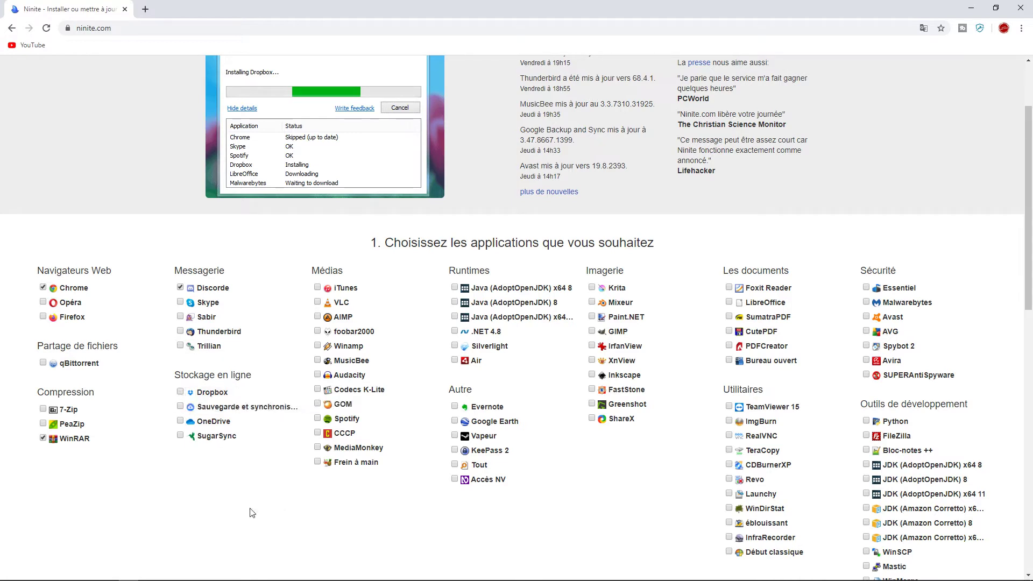
click(317, 303)
scroll(818, 437, down, 2)
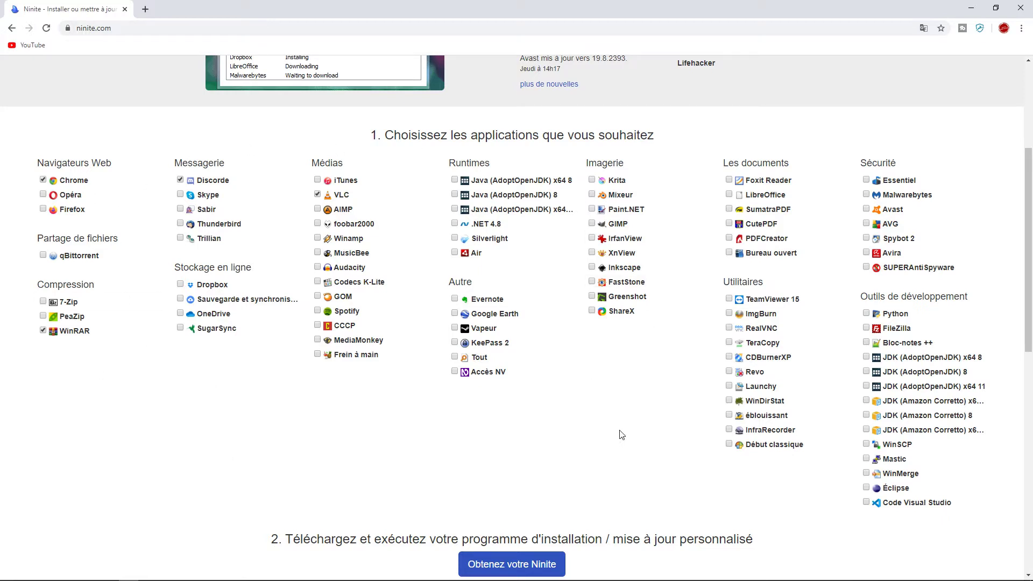
Step: Download and run the custom Ninite installer with its details shown, closing it when the installation finishes
scroll(619, 433, down, 2)
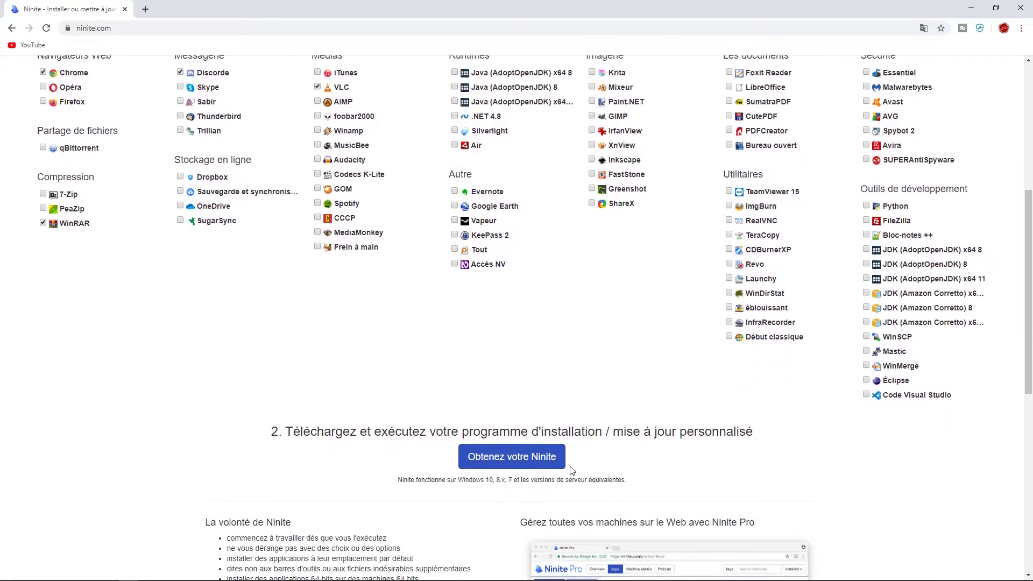
click(513, 460)
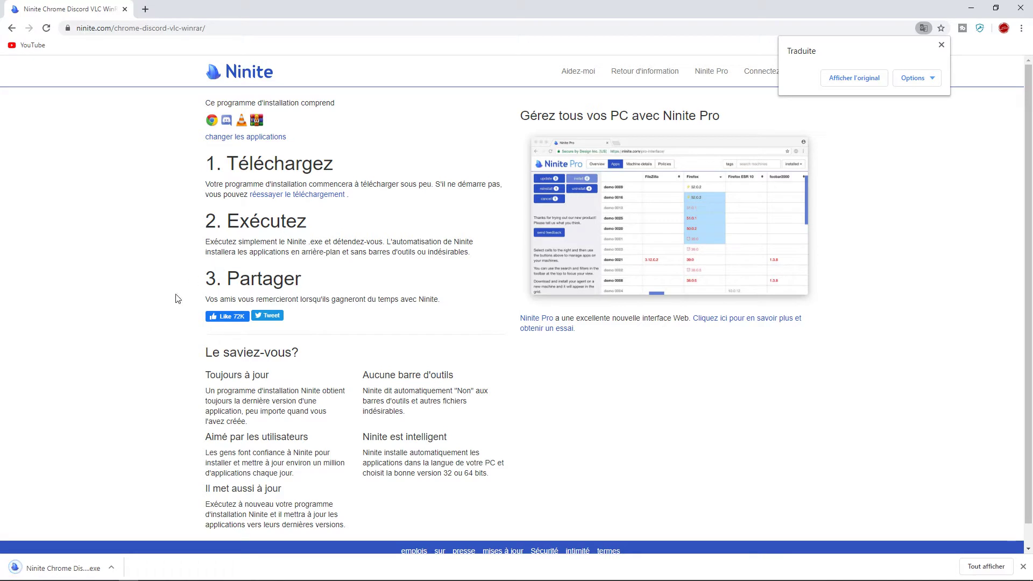
click(72, 571)
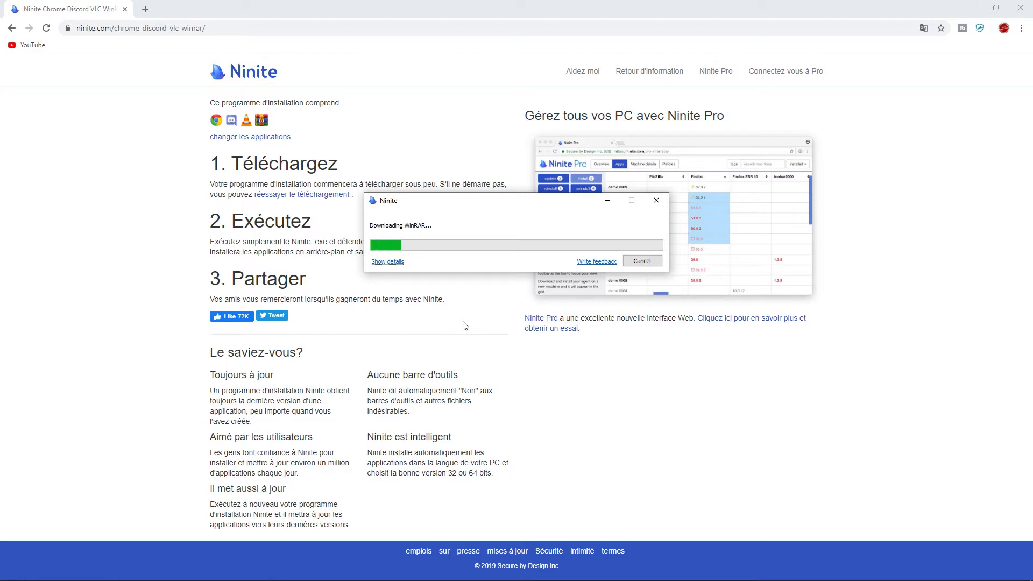
click(397, 263)
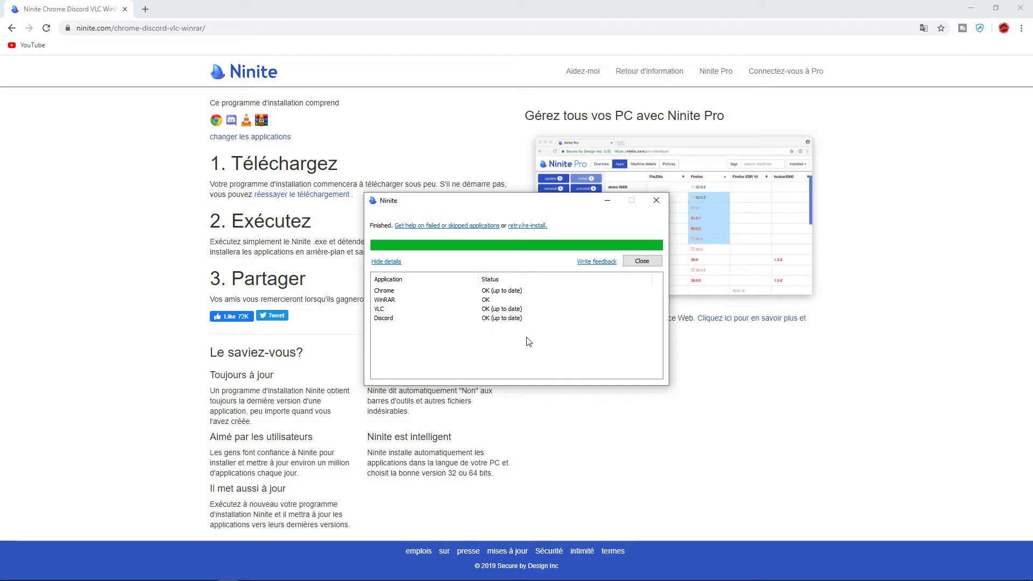
click(646, 263)
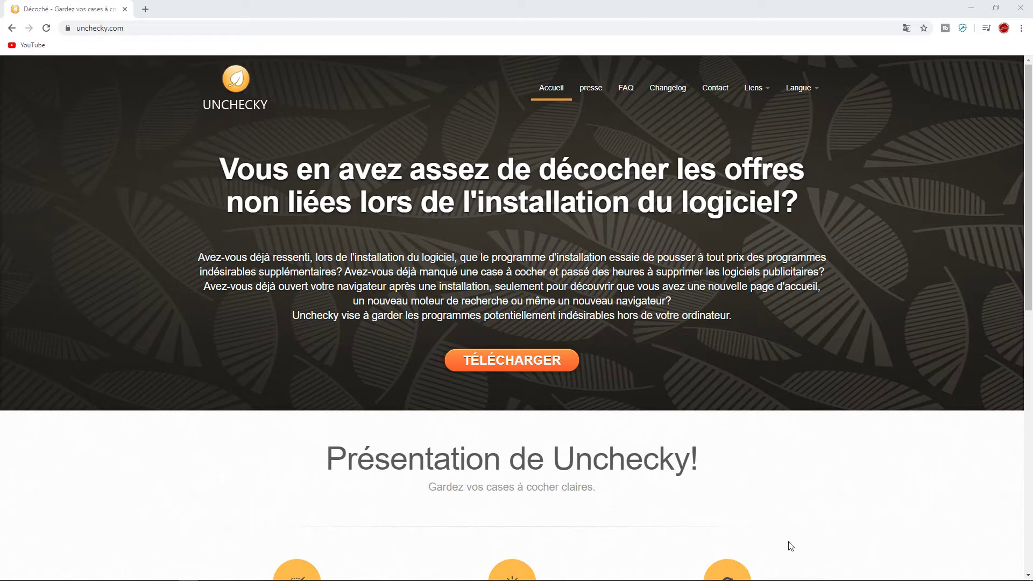
Step: Examine the Unchecky website's feature presentation, including the unchecking, warning and automatic update sections
scroll(606, 418, down, 10)
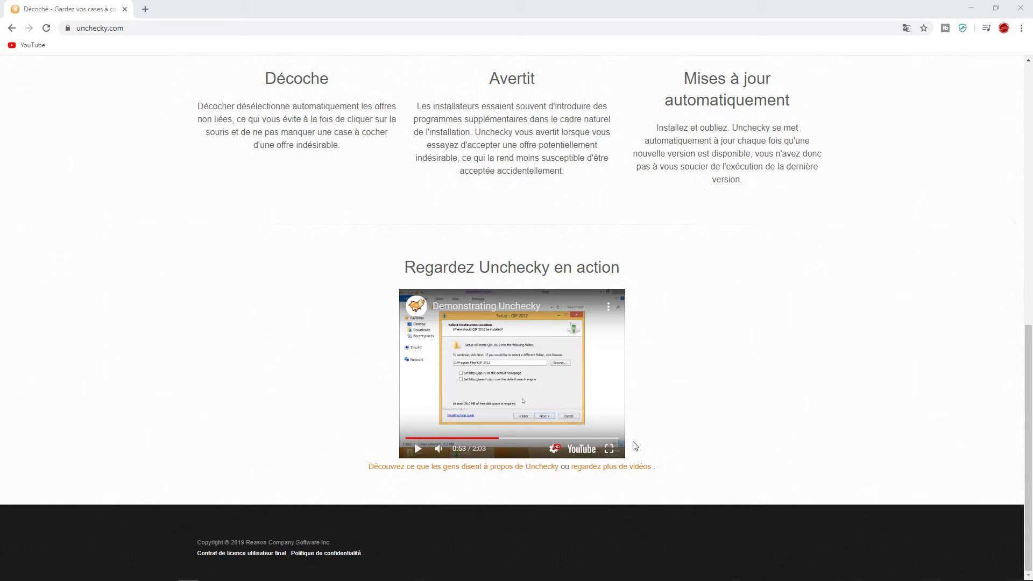
scroll(671, 433, up, 10)
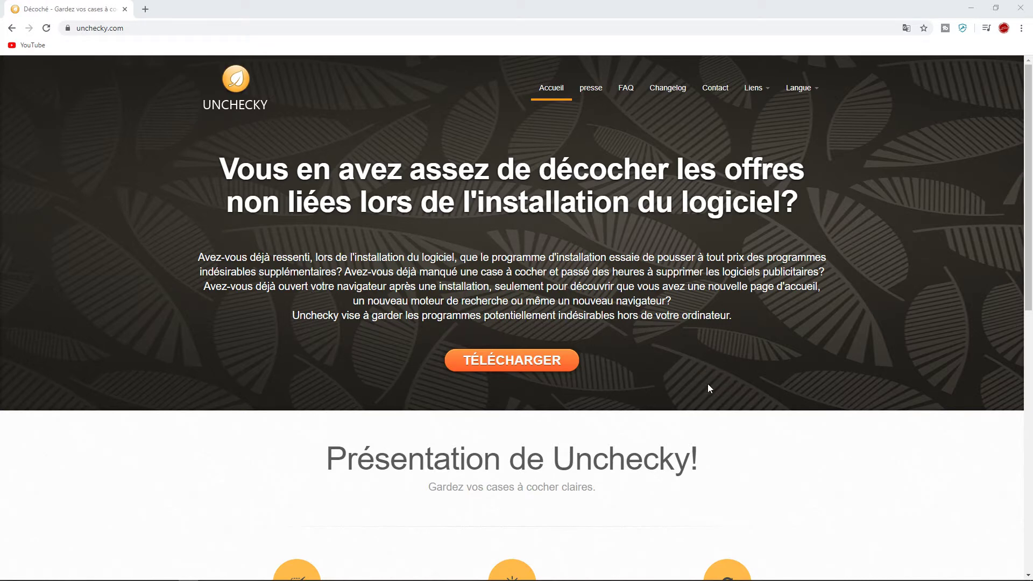
scroll(708, 383, down, 4)
mouse_move(506, 383)
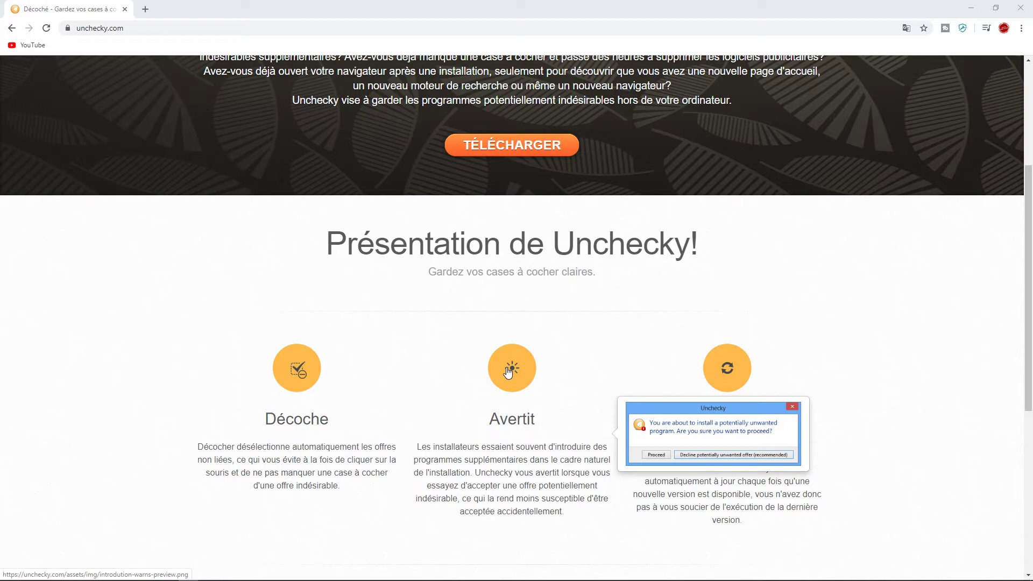
mouse_move(304, 374)
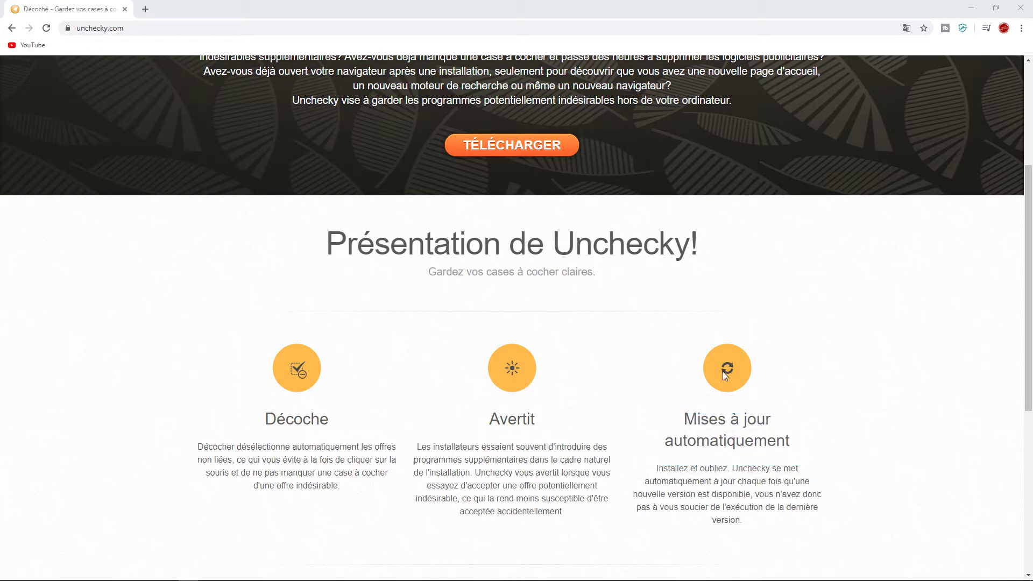
scroll(723, 374, down, 3)
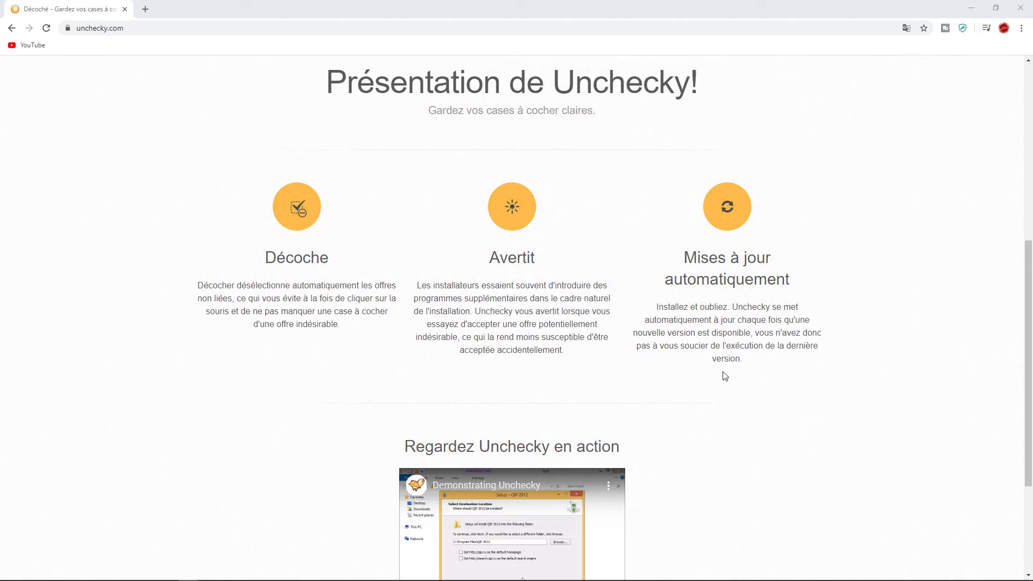
scroll(725, 375, down, 1)
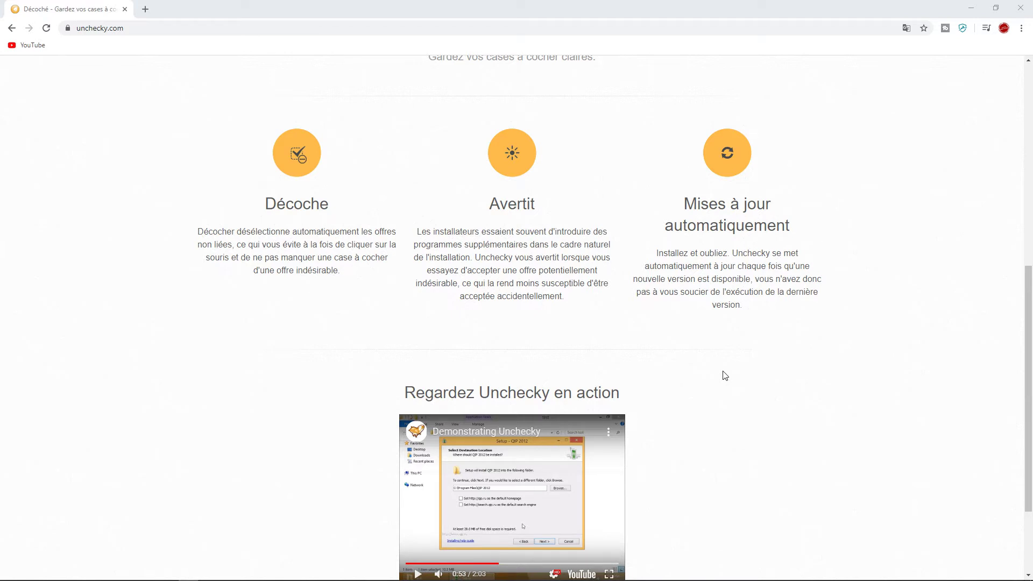
Step: Install Unchecky v1.2 in French from the setup file on the desktop and finish the installation wizard
scroll(725, 357, down, 3)
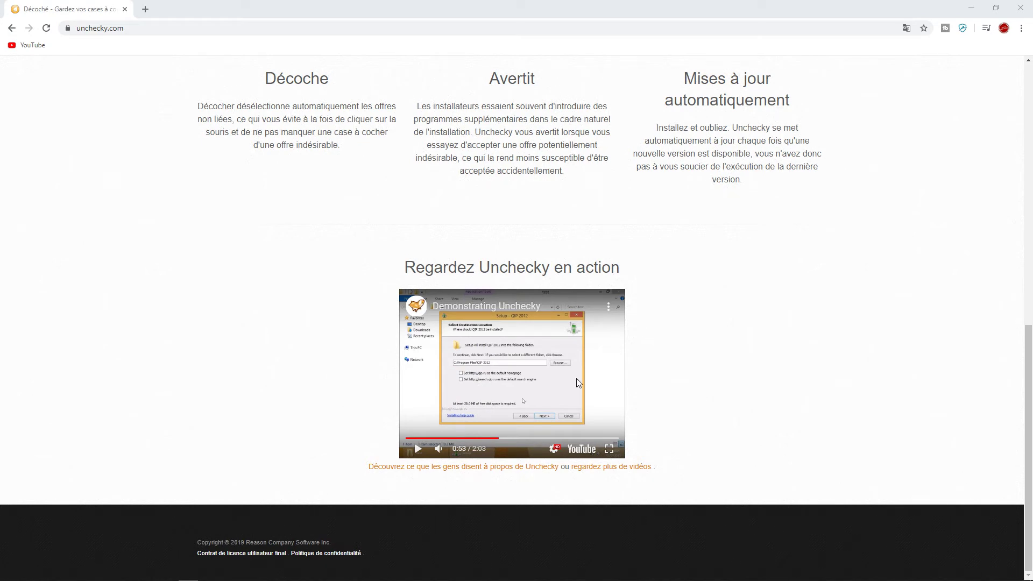
scroll(578, 383, up, 10)
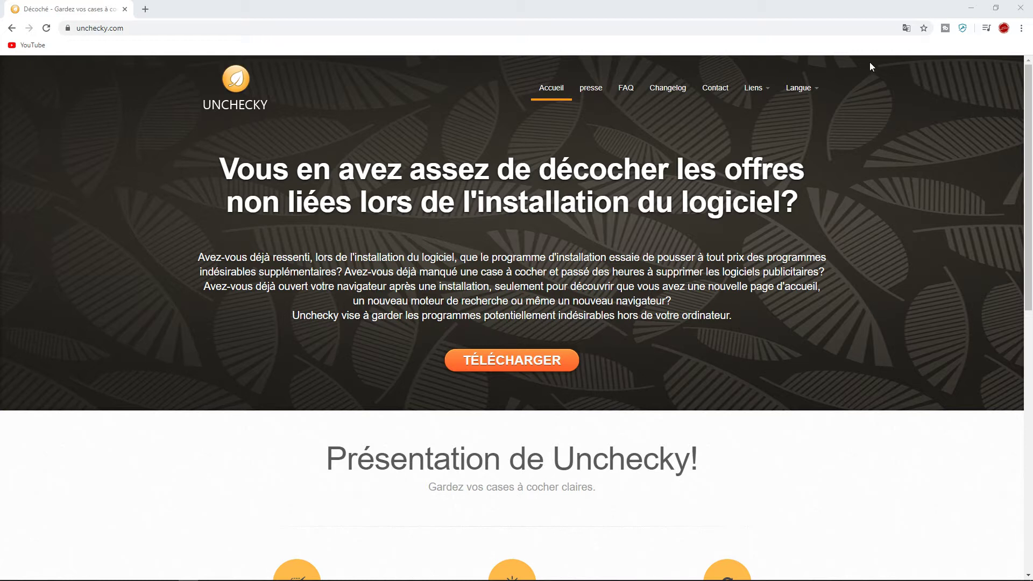
click(969, 10)
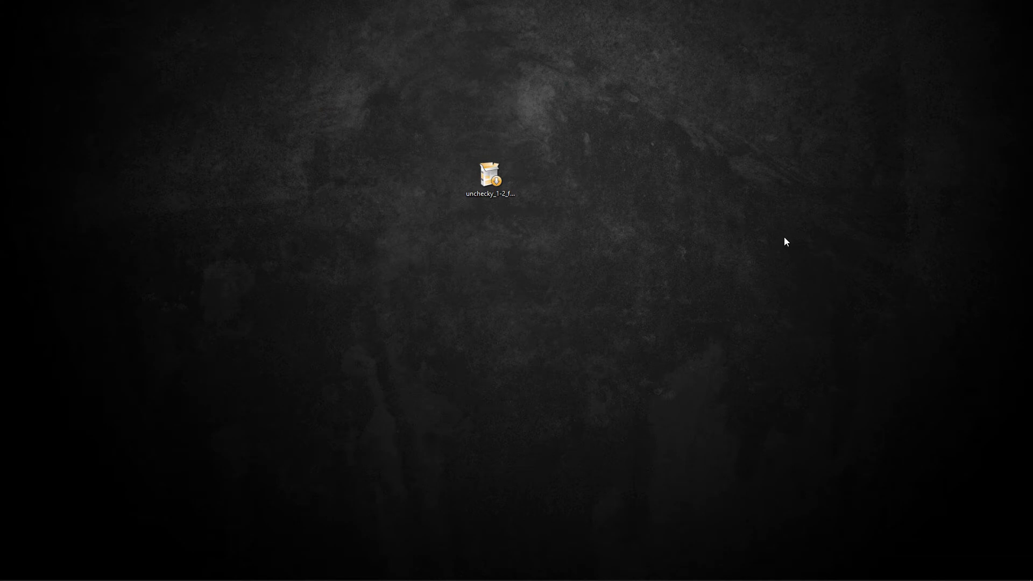
double_click(496, 183)
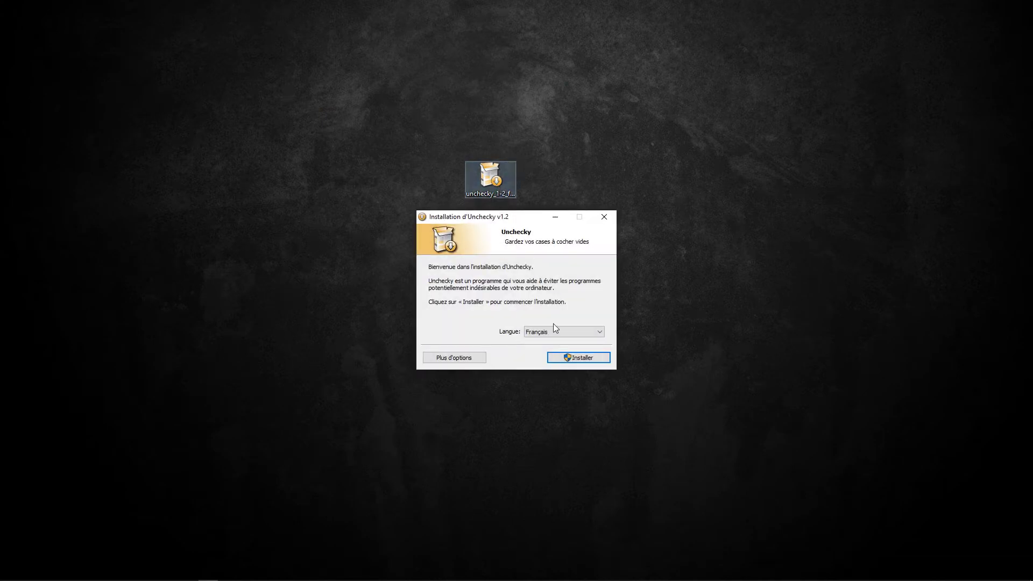
click(569, 358)
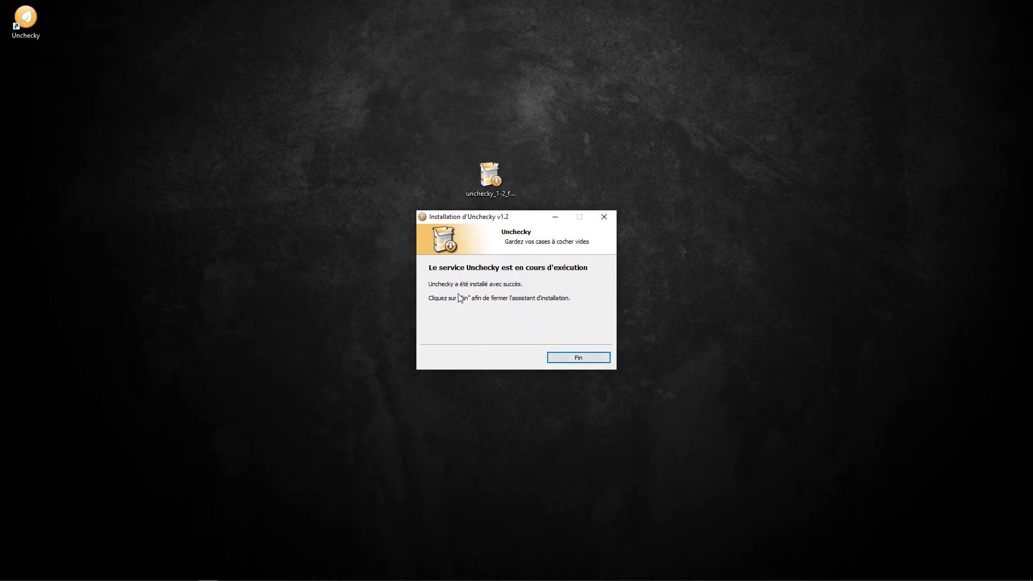
click(577, 356)
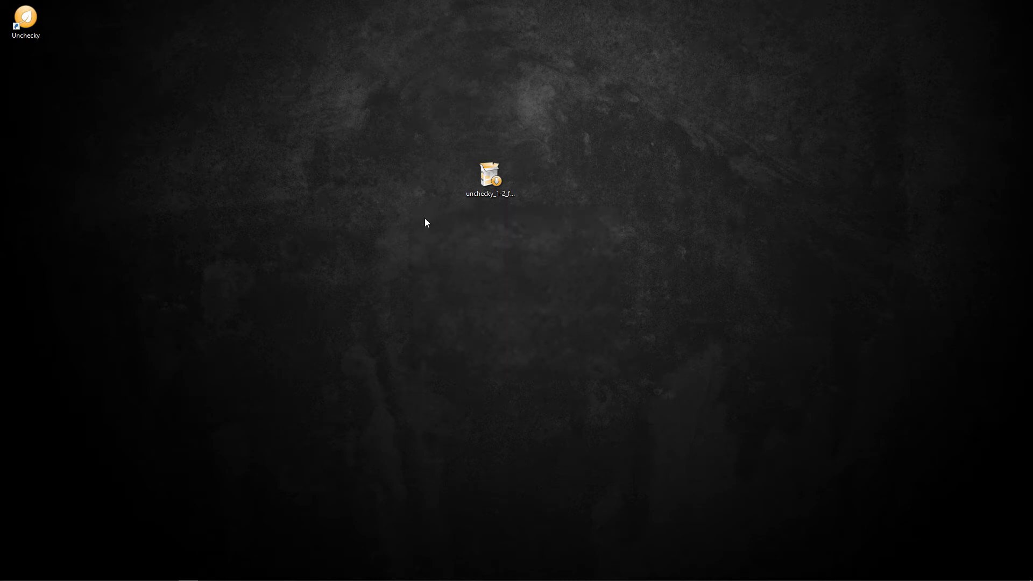
Step: Open Unchecky, suspend its service and resume it
double_click(32, 21)
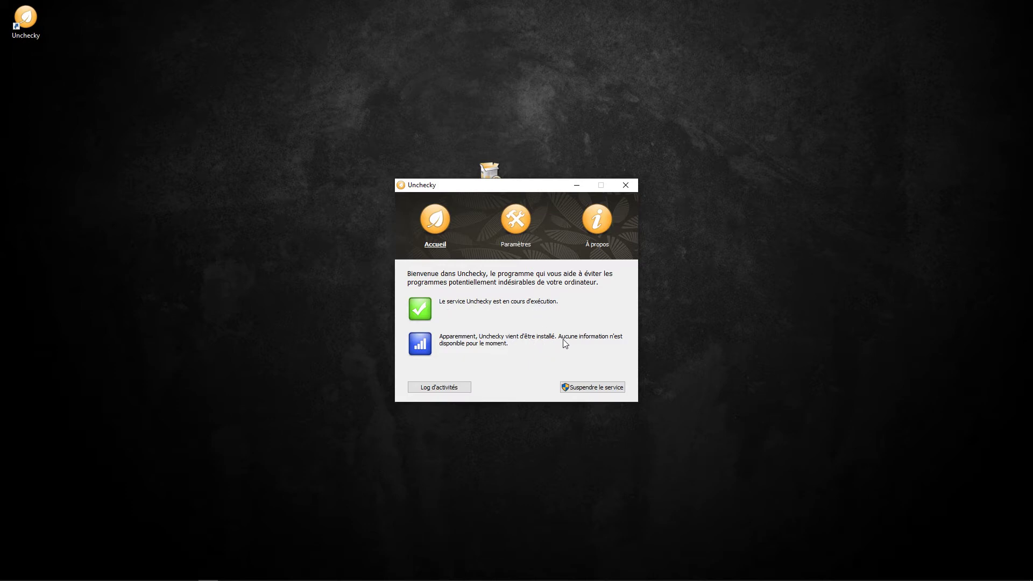
click(583, 384)
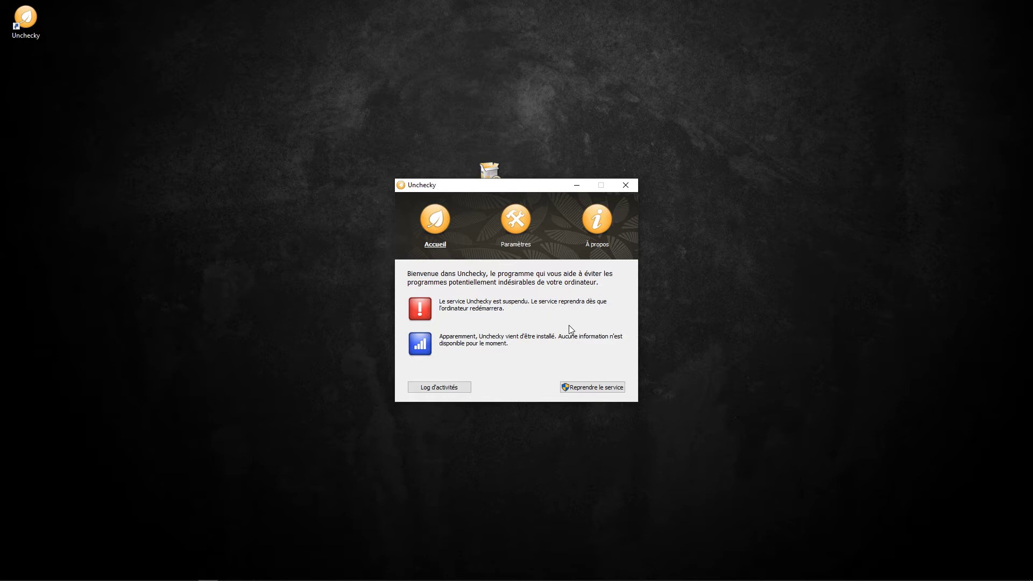
click(585, 388)
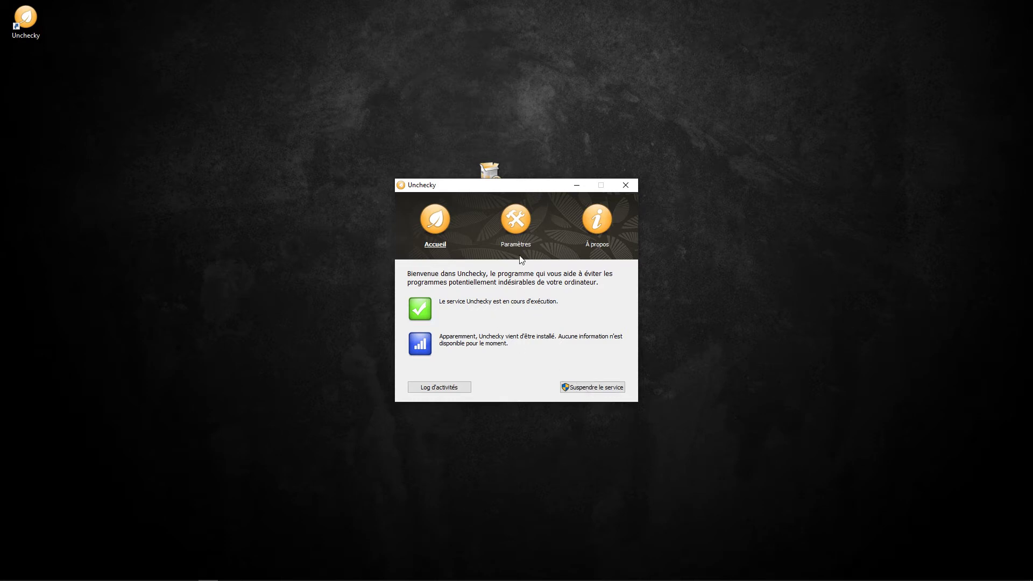
Step: Look through Unchecky's settings and its version information
click(516, 220)
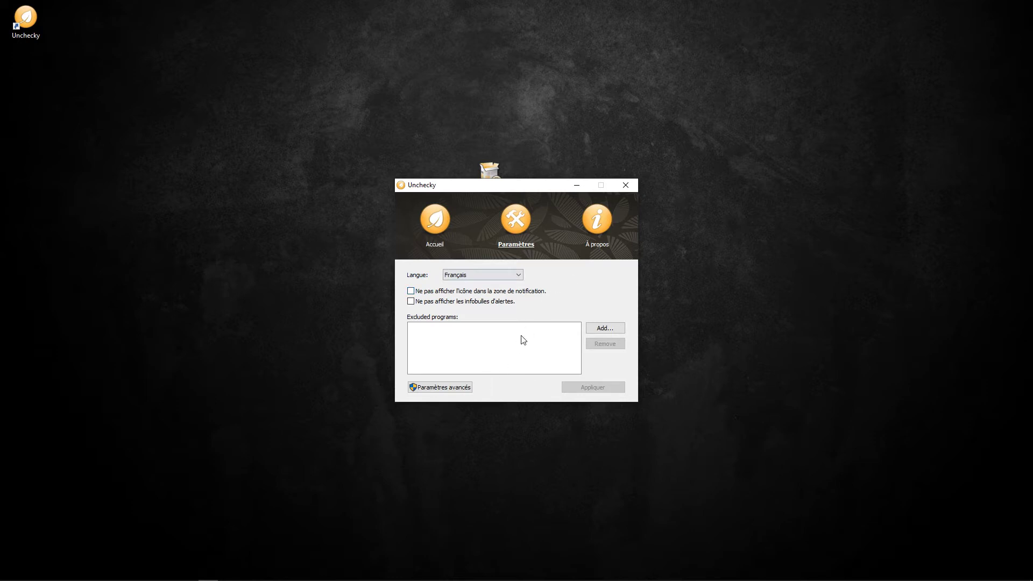
click(602, 224)
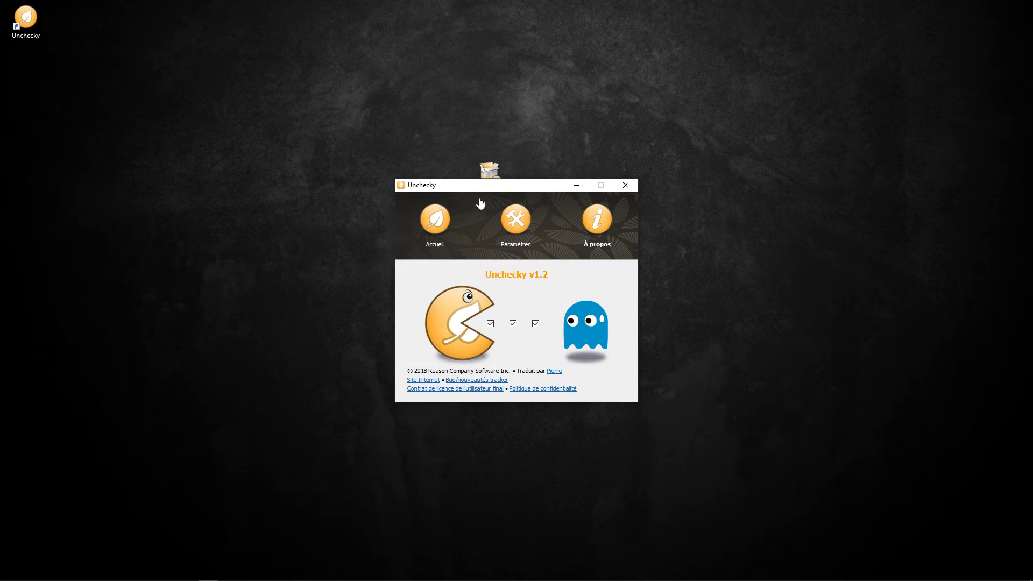
drag(495, 191, 474, 215)
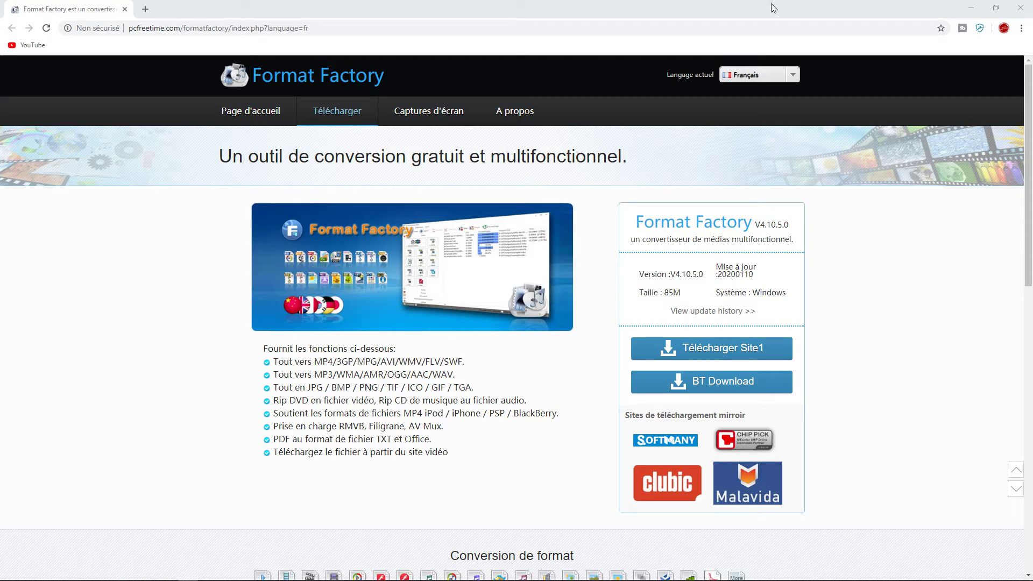
Step: Install FormatFactory 4.9.5.0 in C:\Program Files (x86)\FormatFactory, set to run on completion, and deselect the bundled Picosmos Tools offer
click(971, 7)
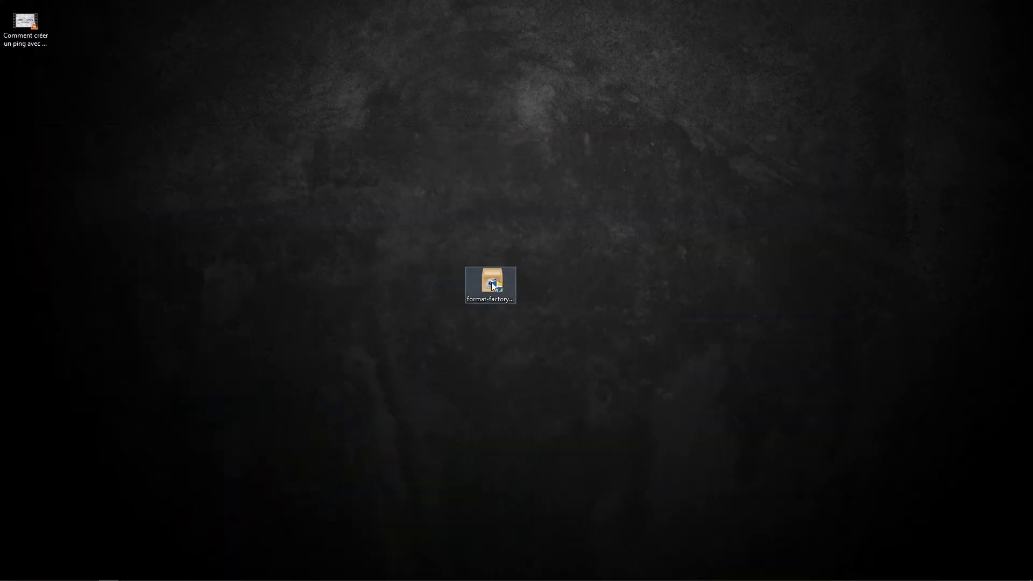
drag(491, 282, 421, 153)
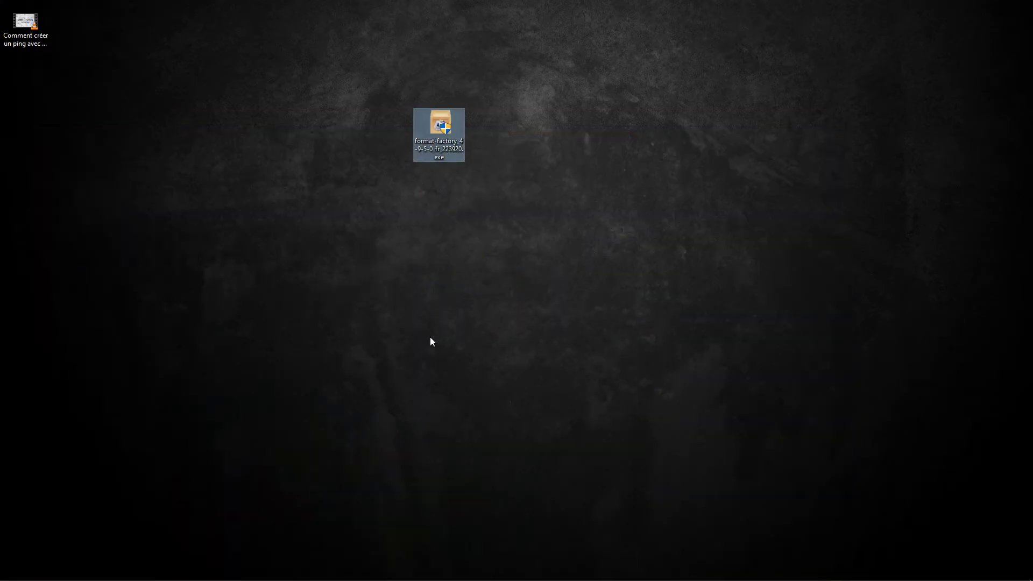
double_click(439, 123)
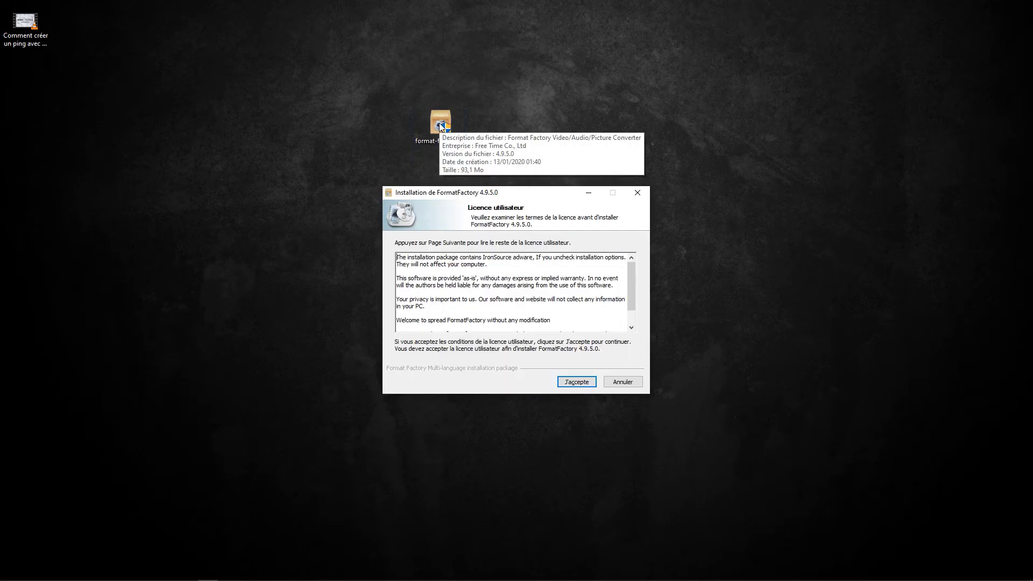
click(577, 382)
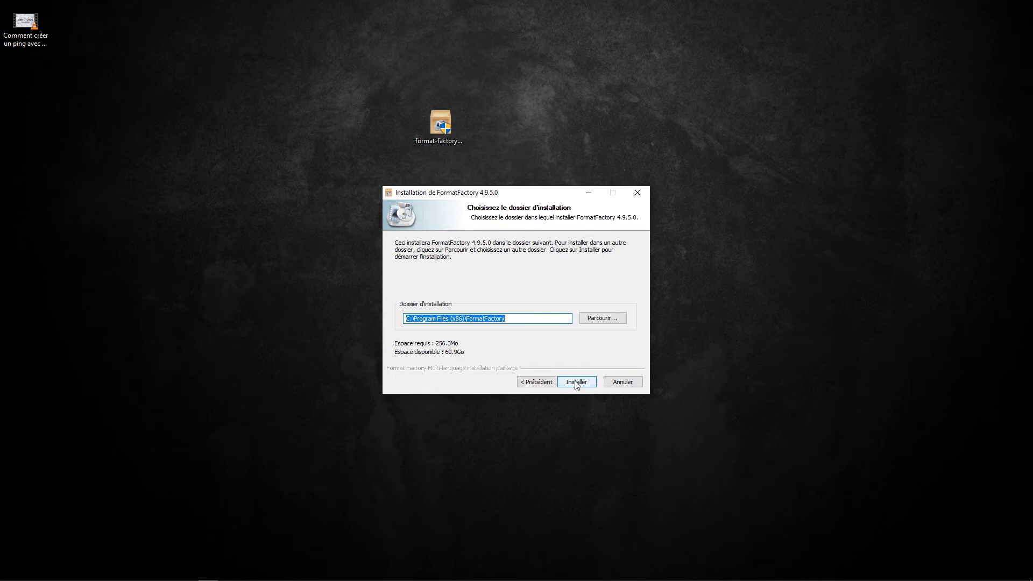
click(575, 382)
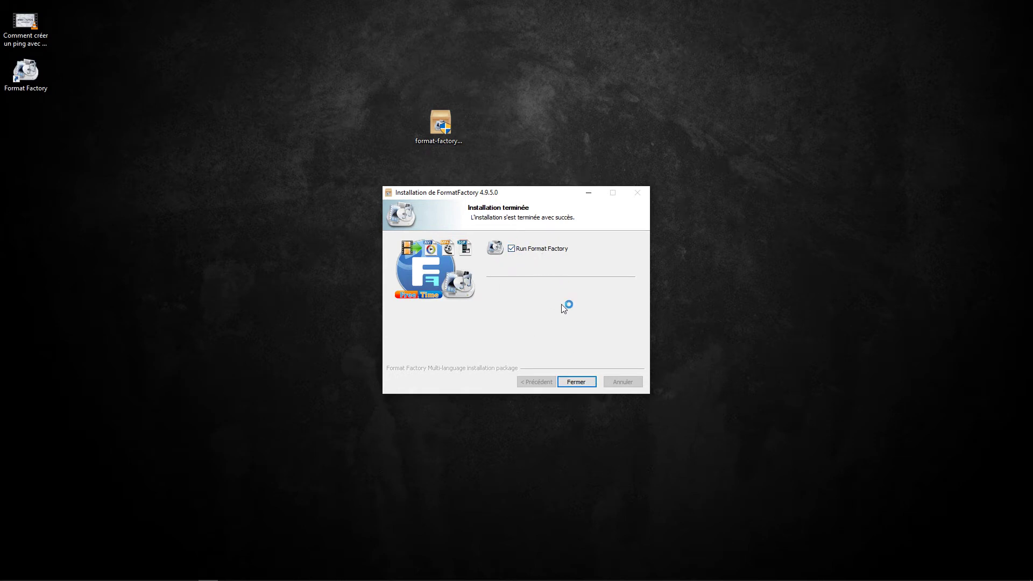
click(575, 382)
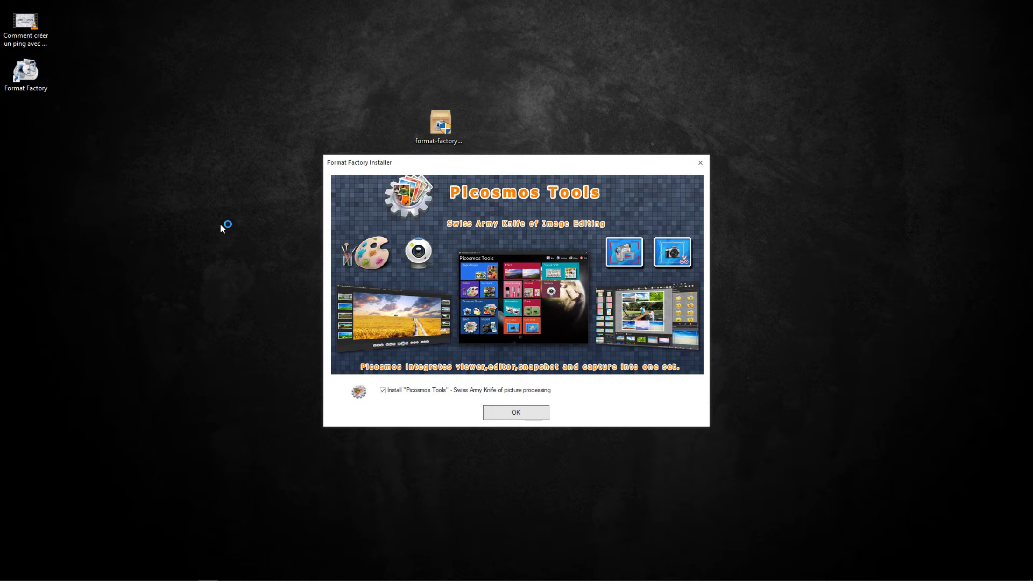
click(382, 390)
Step: In Chrome, check the Free Time publisher's home page for the Picosmos tools product and return to the installer
mouse_move(161, 578)
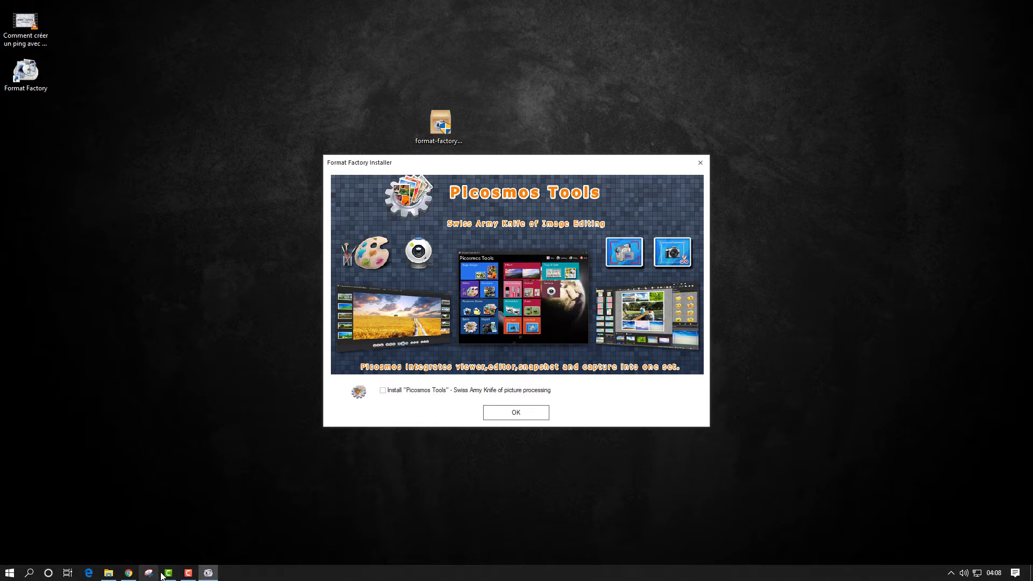
click(129, 573)
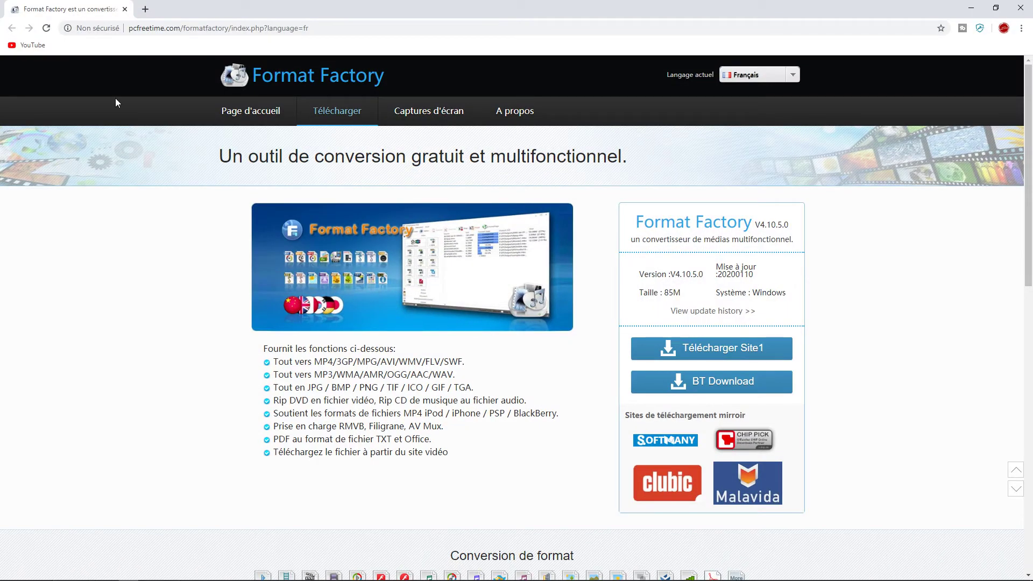
click(251, 110)
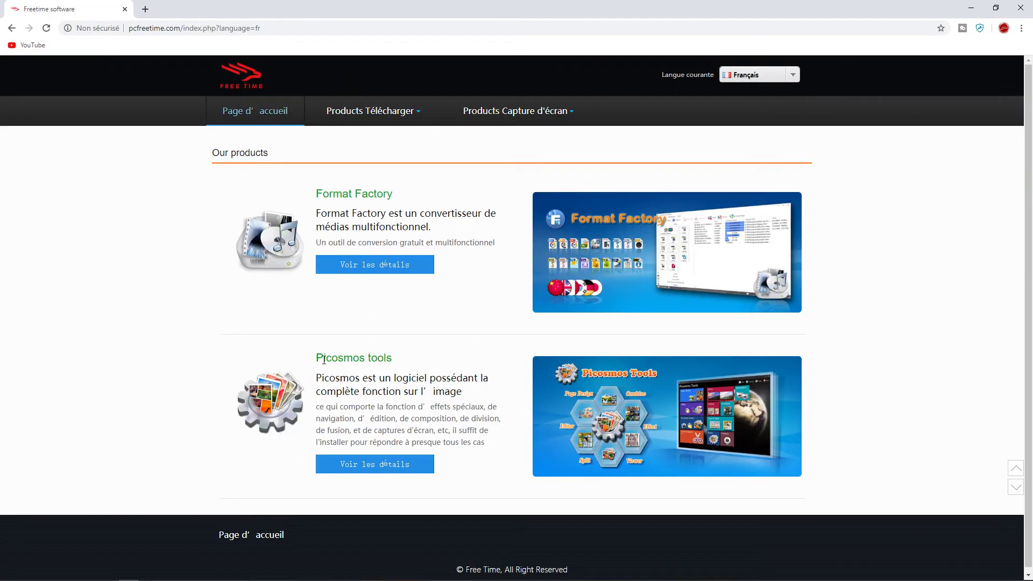
drag(316, 360, 394, 359)
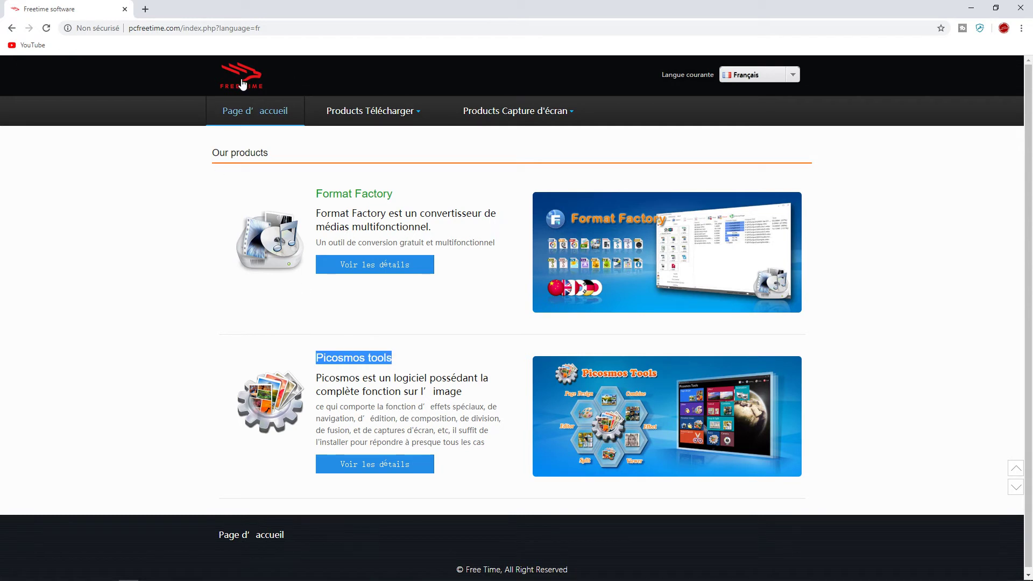
click(414, 361)
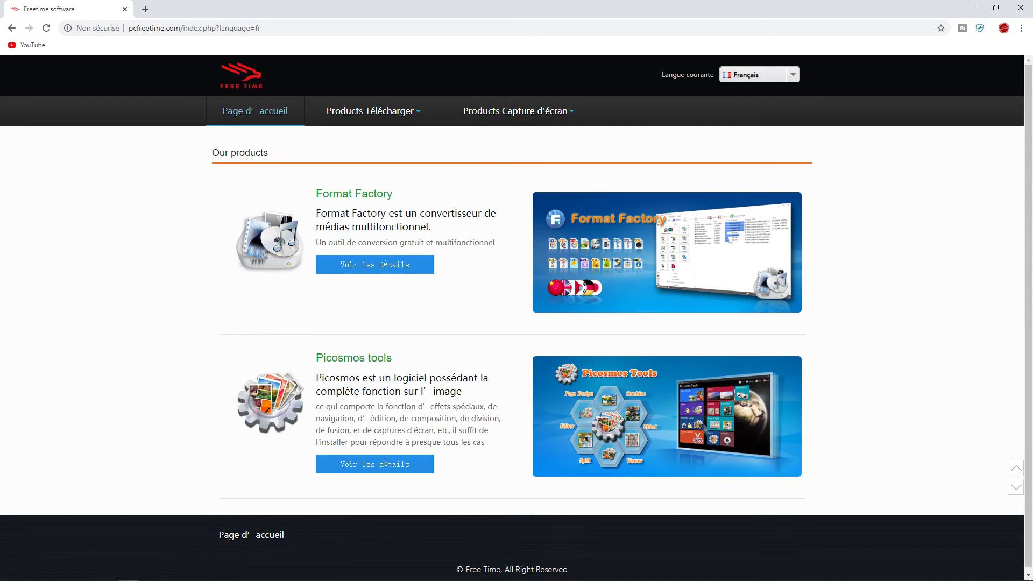
click(975, 12)
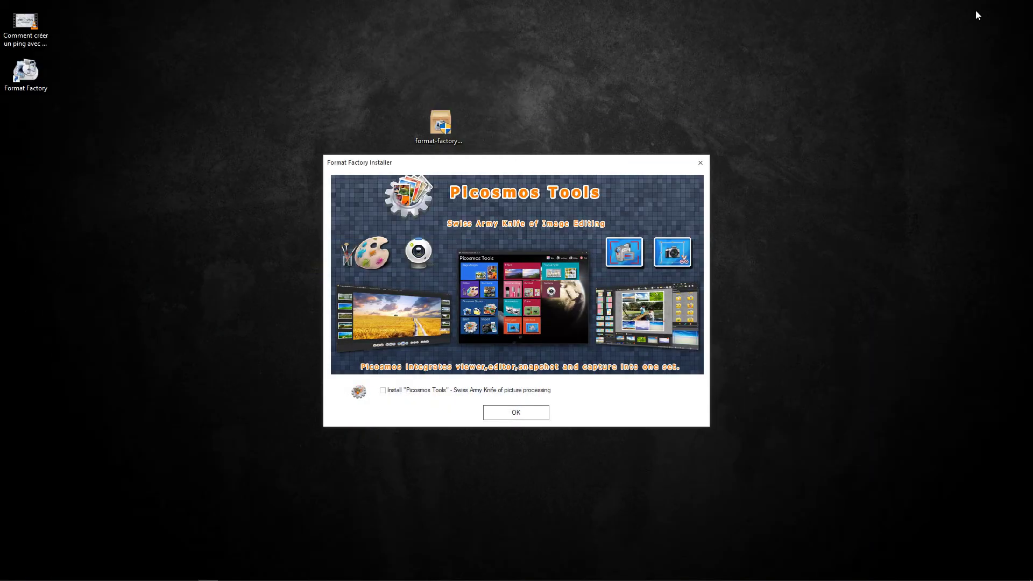
Step: Complete the Format Factory installer without Picosmos Tools and decline the download of FormatFactory 4.10.5.0
click(521, 417)
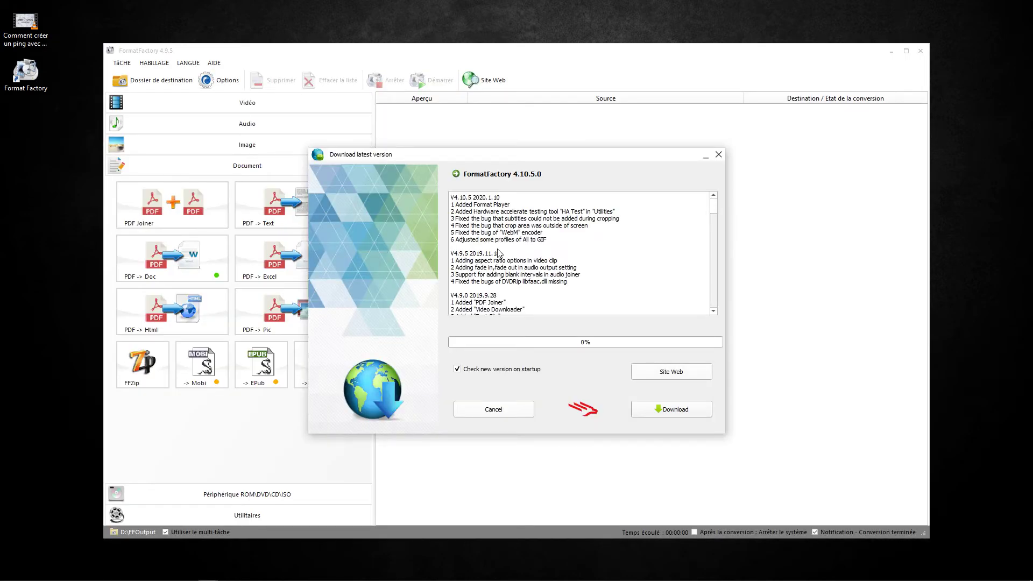
click(500, 411)
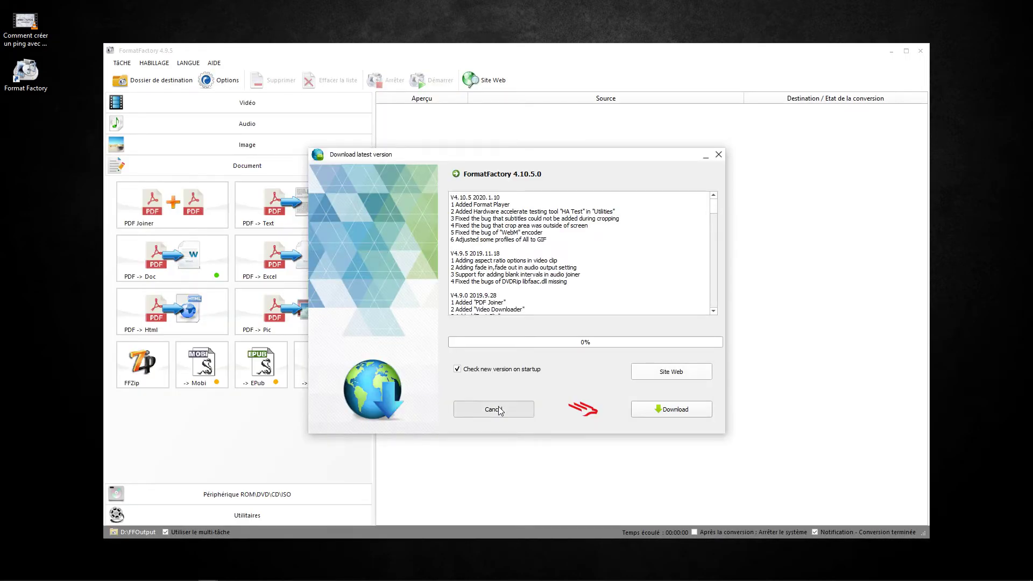
click(31, 34)
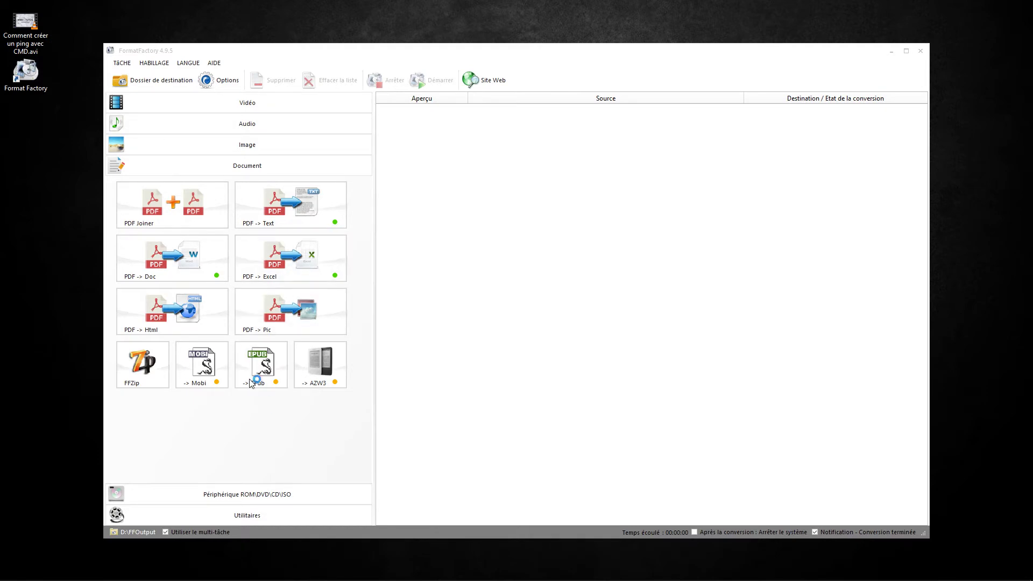
Step: Add "Comment créer un ping avec CMD.avi" from the desktop as an MP4 video conversion with output to D:\FFOutput and start it
click(248, 104)
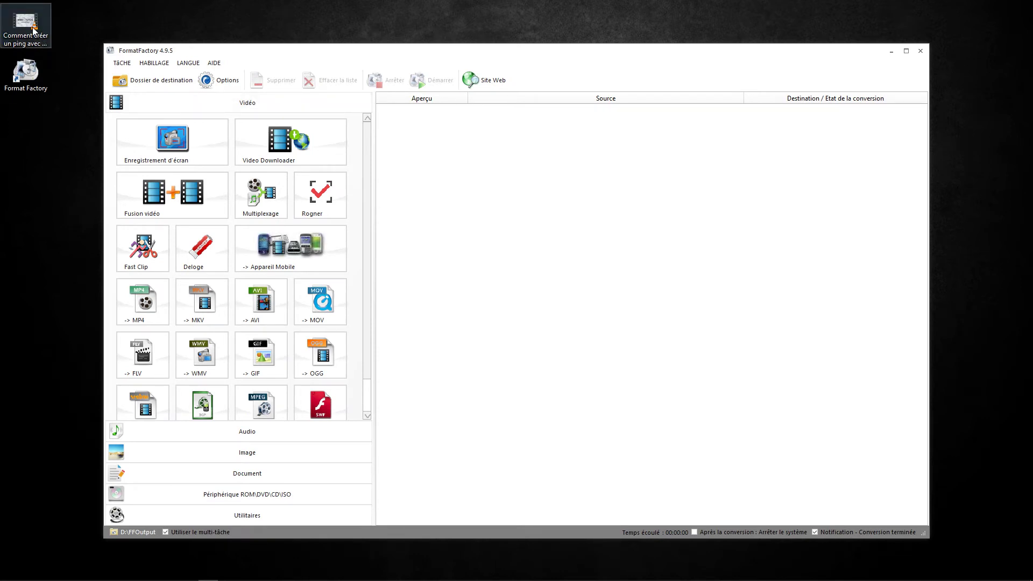
click(143, 302)
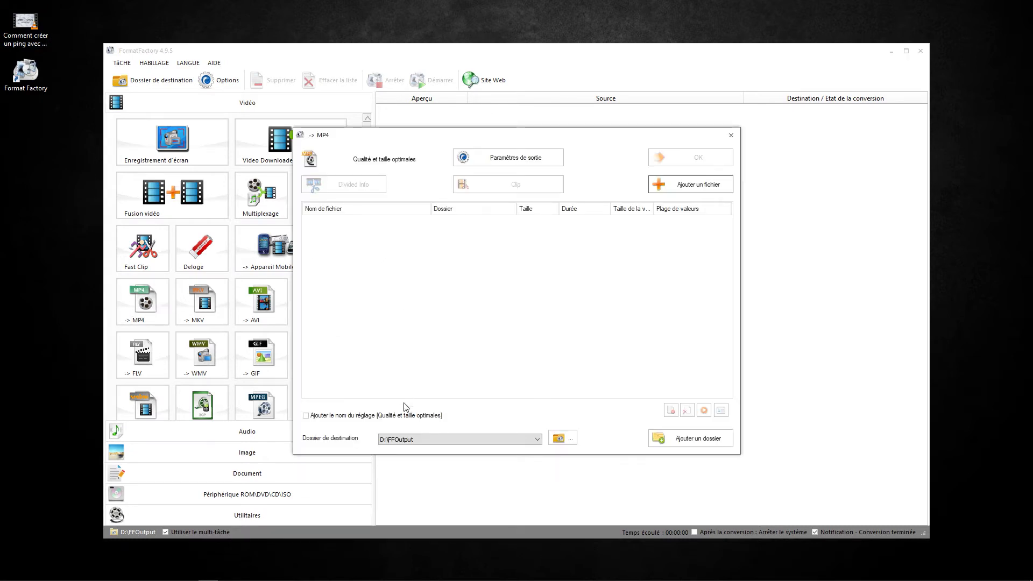
click(673, 183)
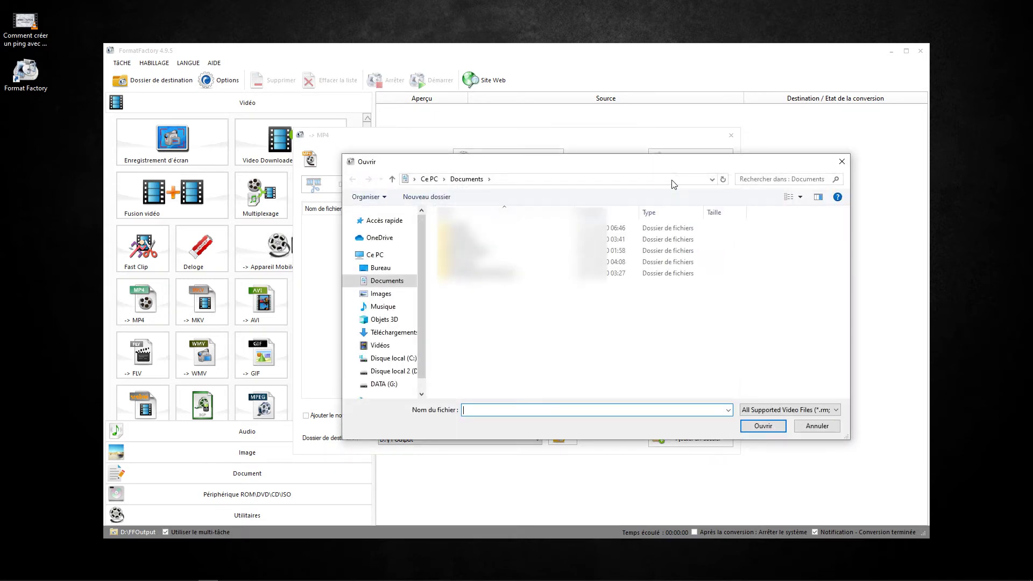
click(384, 271)
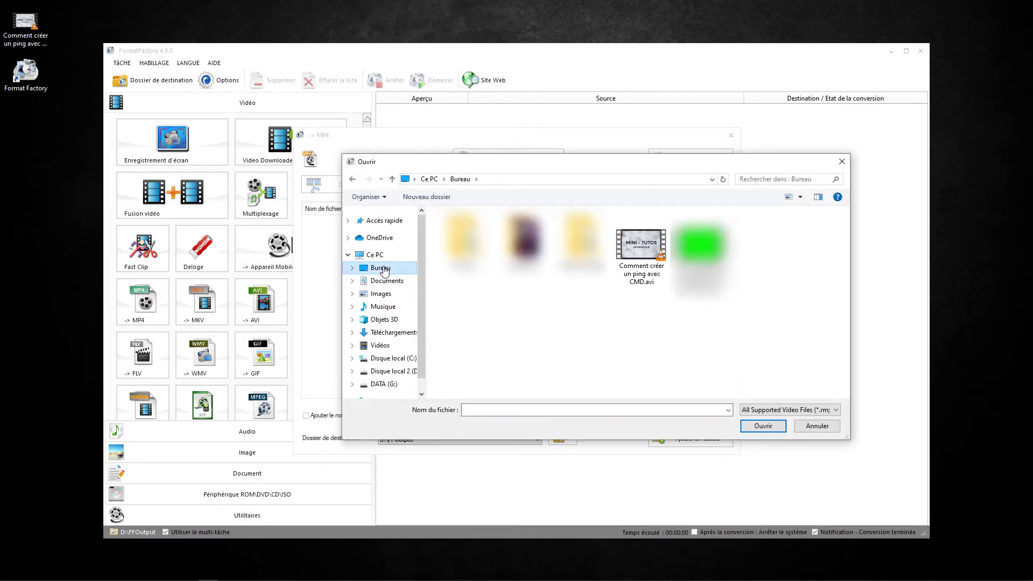
double_click(639, 251)
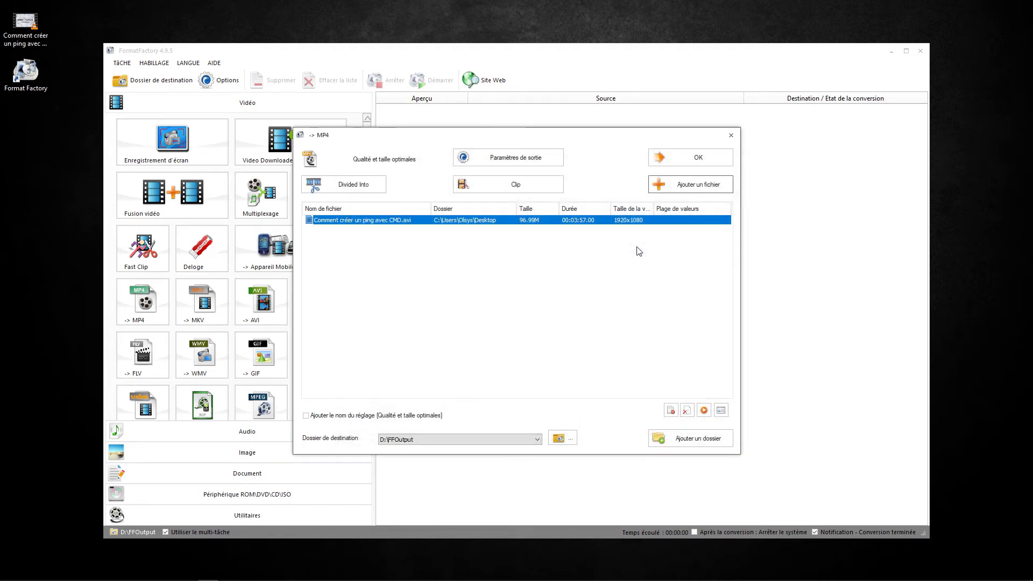
click(667, 160)
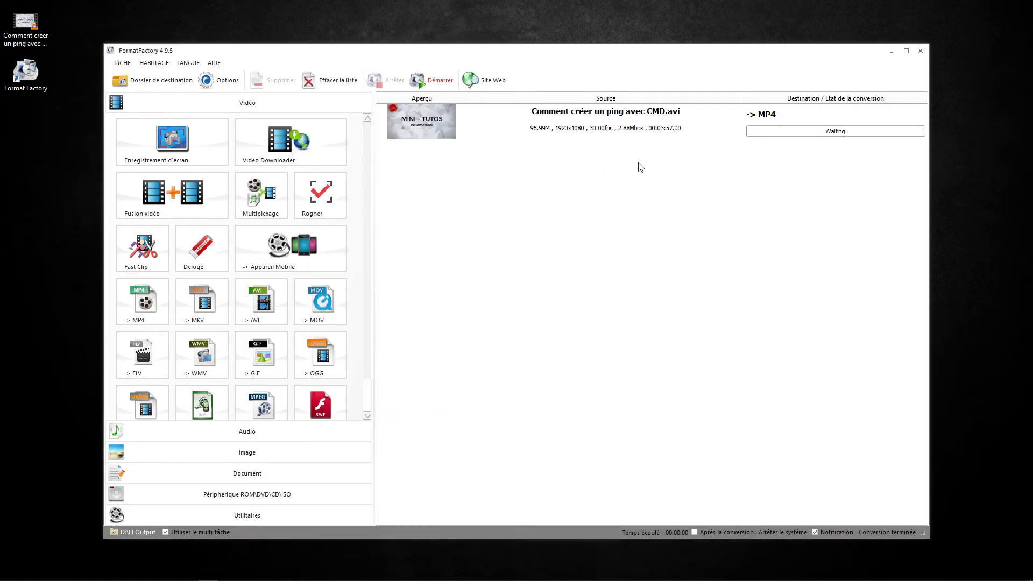
click(447, 84)
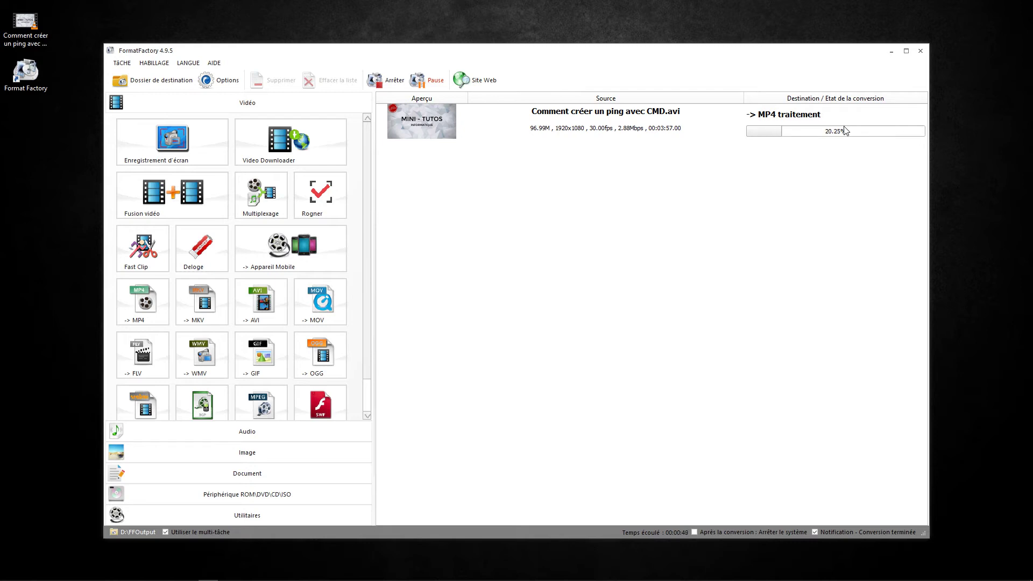
click(253, 431)
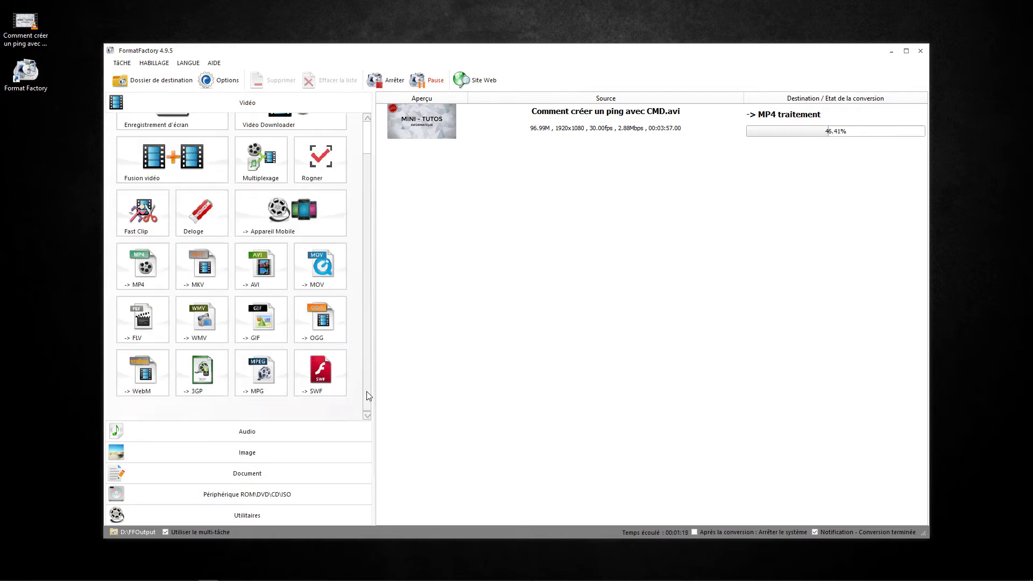
click(294, 106)
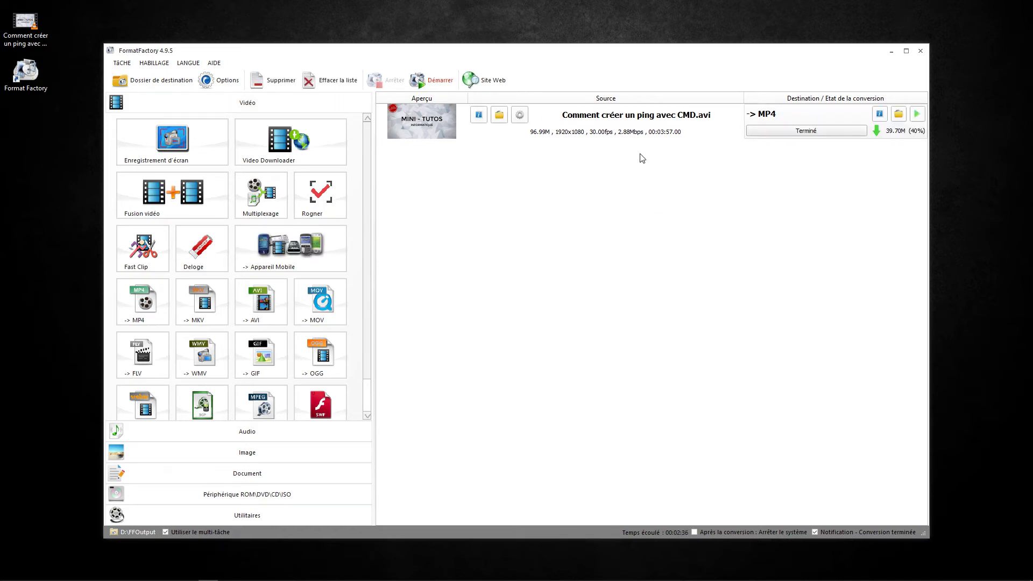
Step: Open the converted video's output folder and try to play "Comment créer un ping avec CMD.mp4" in the default player
click(607, 122)
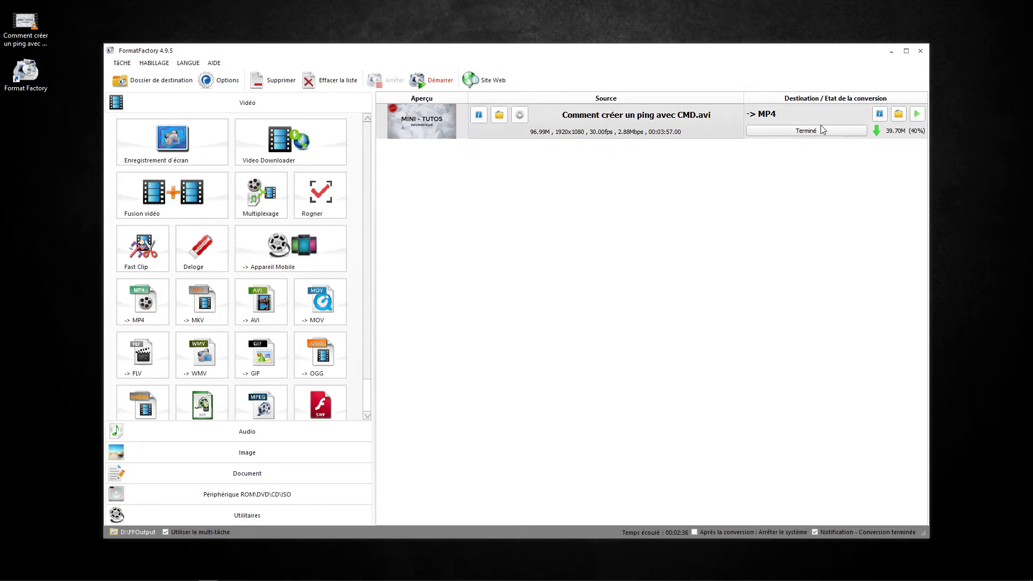
click(899, 118)
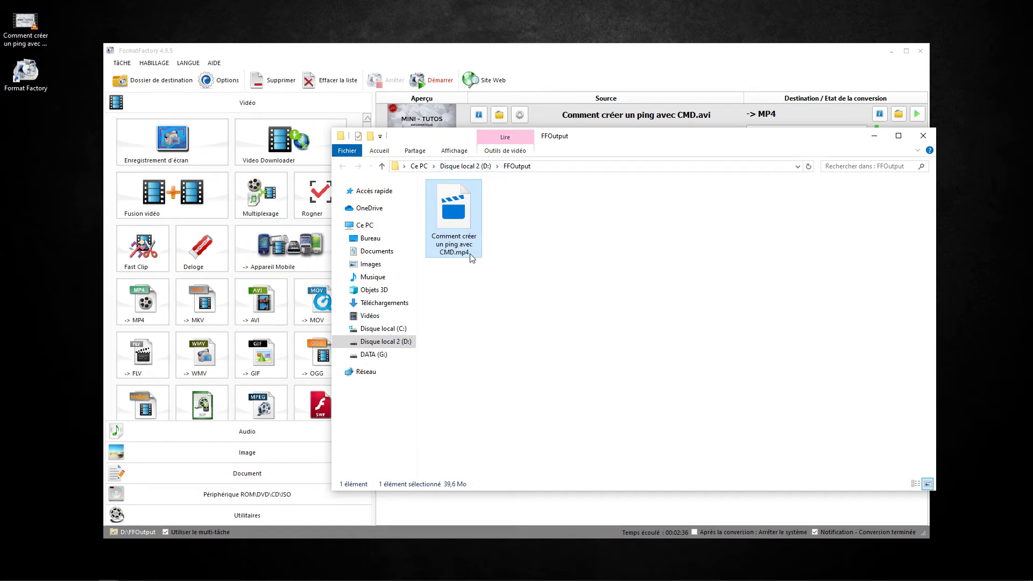
double_click(466, 224)
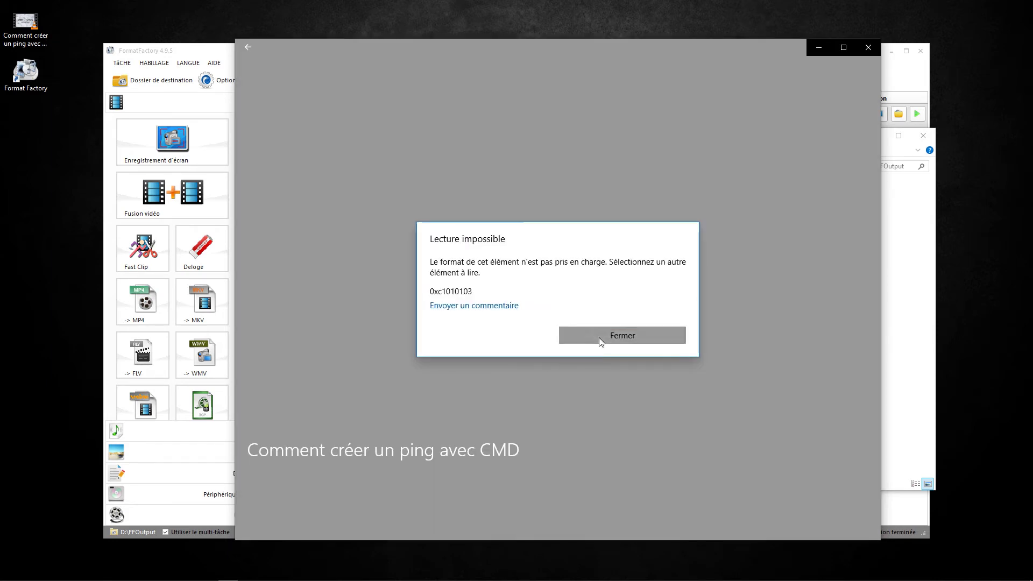
click(599, 338)
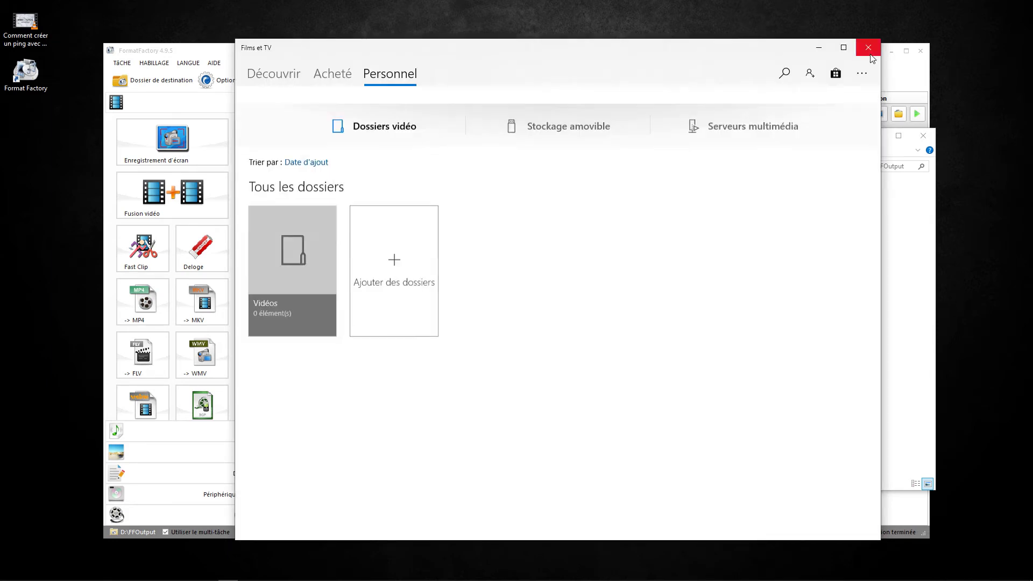
click(868, 47)
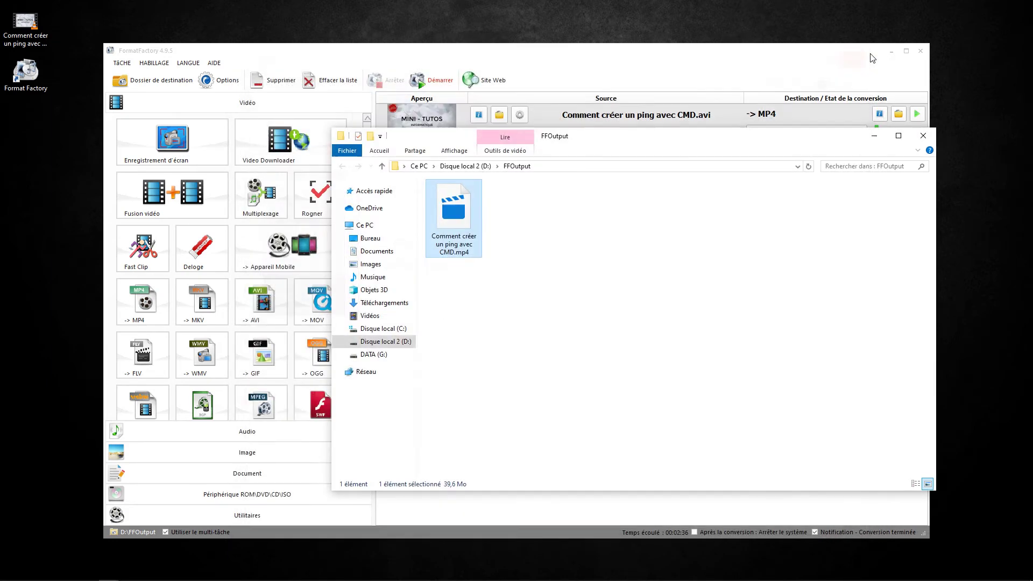
Step: Open "Comment créer un ping avec CMD.mp4" with VLC media player, show it full screen and mute the sound
right_click(473, 209)
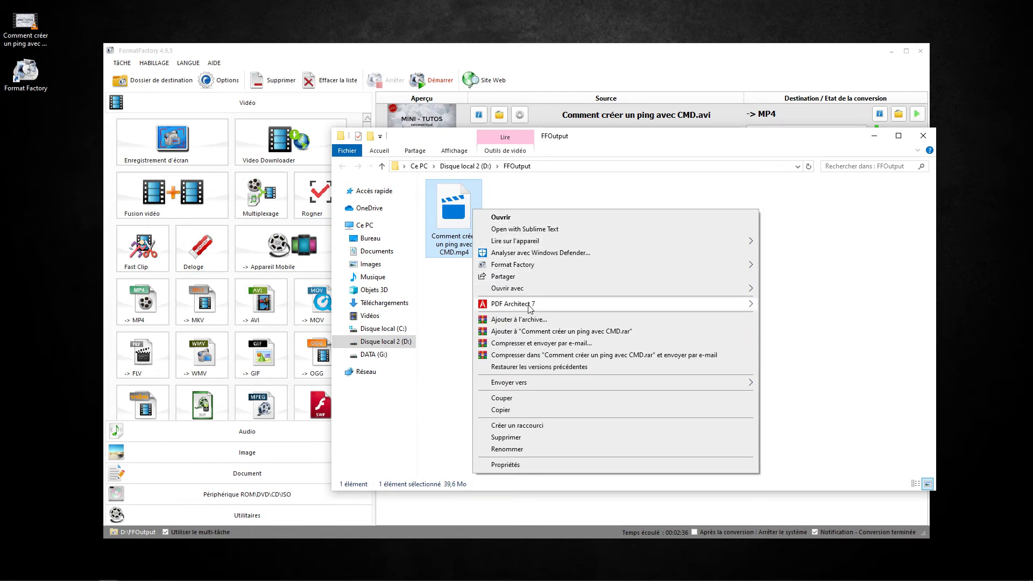
mouse_move(524, 289)
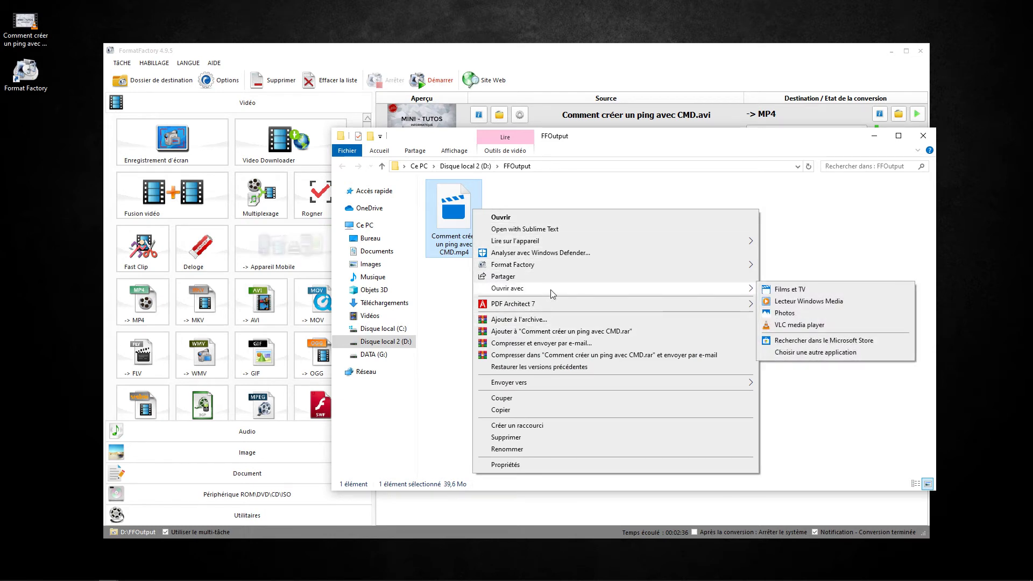
click(816, 325)
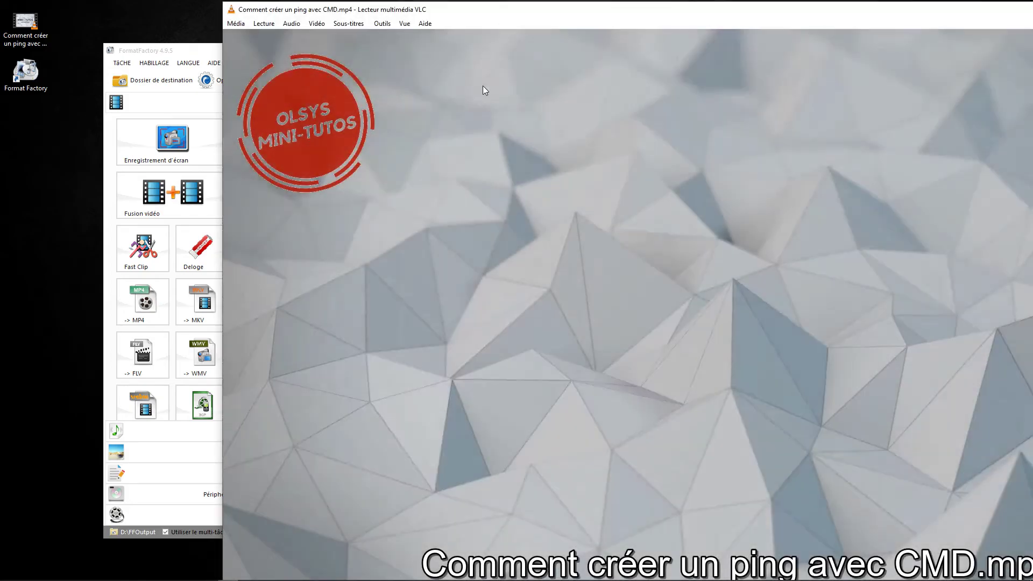
double_click(483, 118)
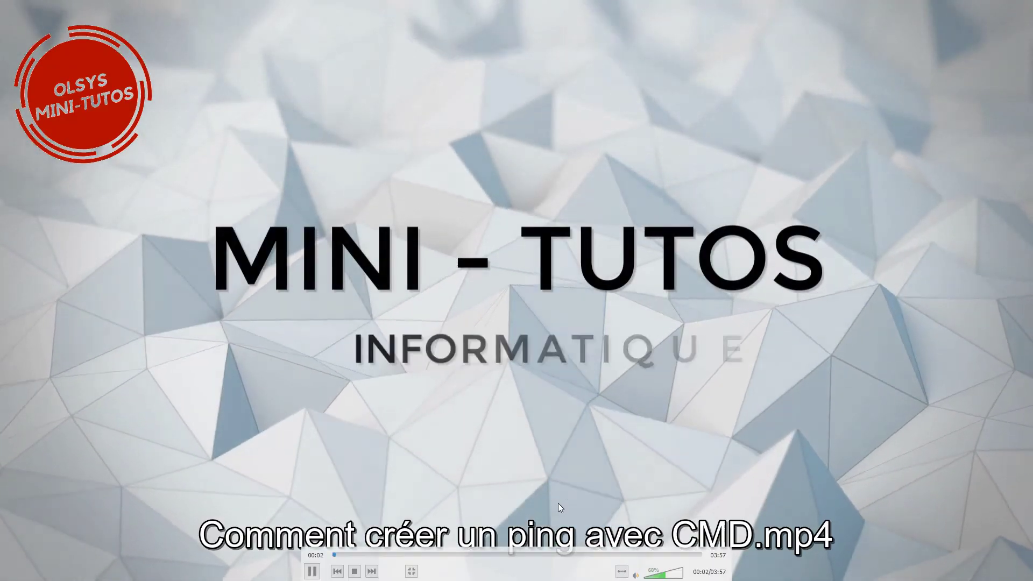
click(635, 575)
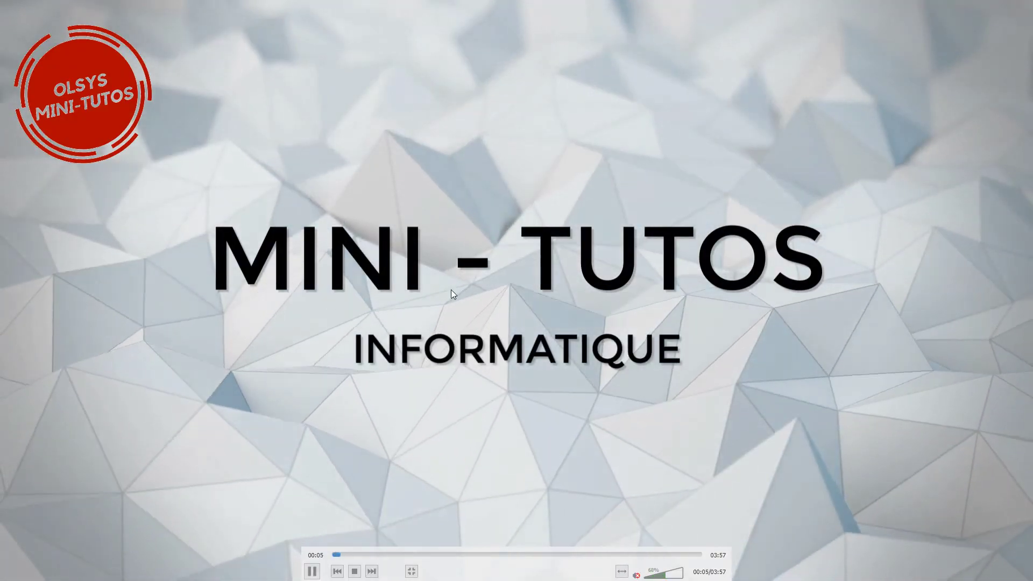
Step: Check the MP4 by skipping to about 00:18, 00:55 and 01:39, and close VLC and the FFOutput folder
click(358, 554)
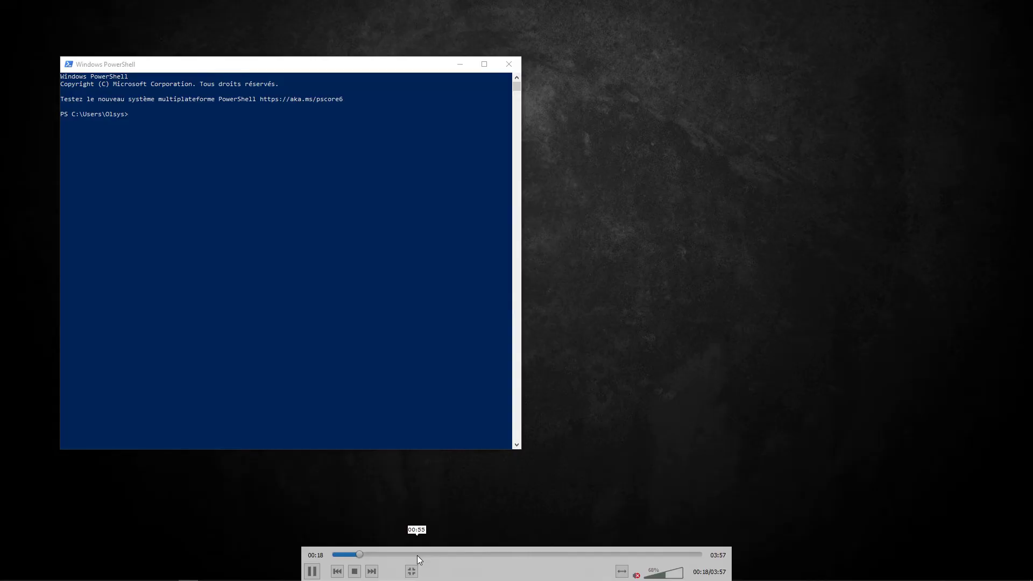
click(418, 555)
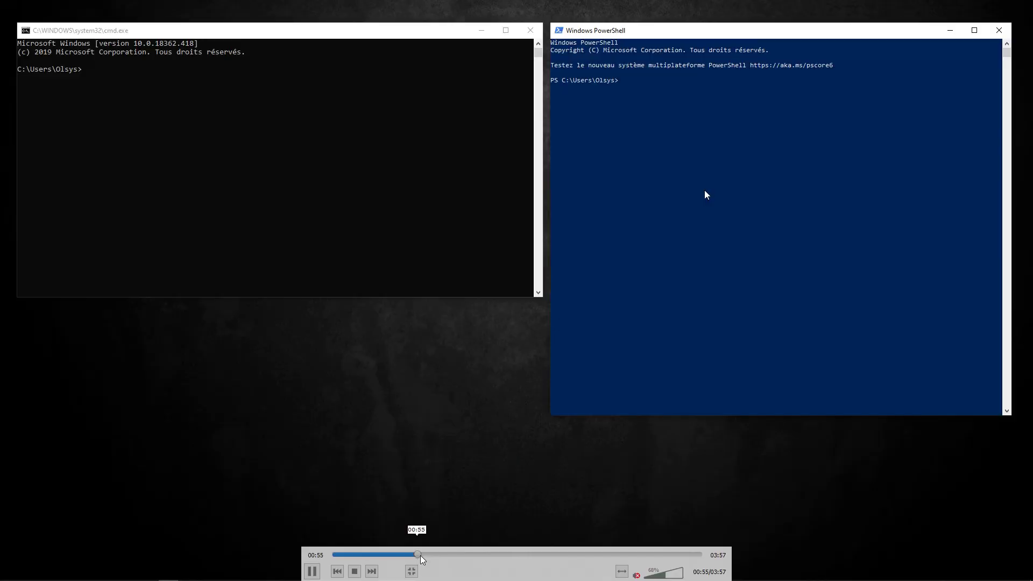
click(487, 555)
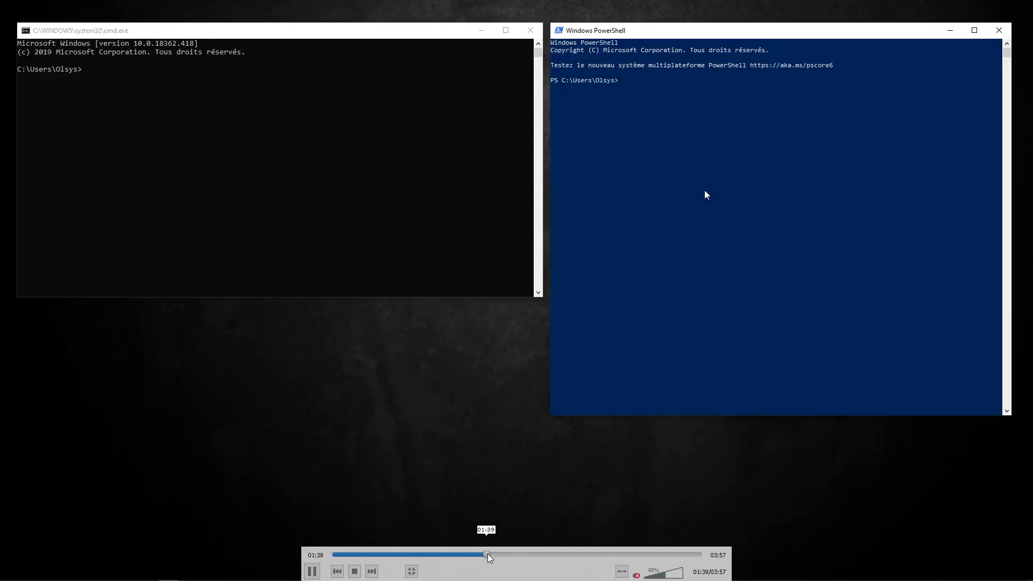
double_click(903, 89)
drag(959, 9, 654, 18)
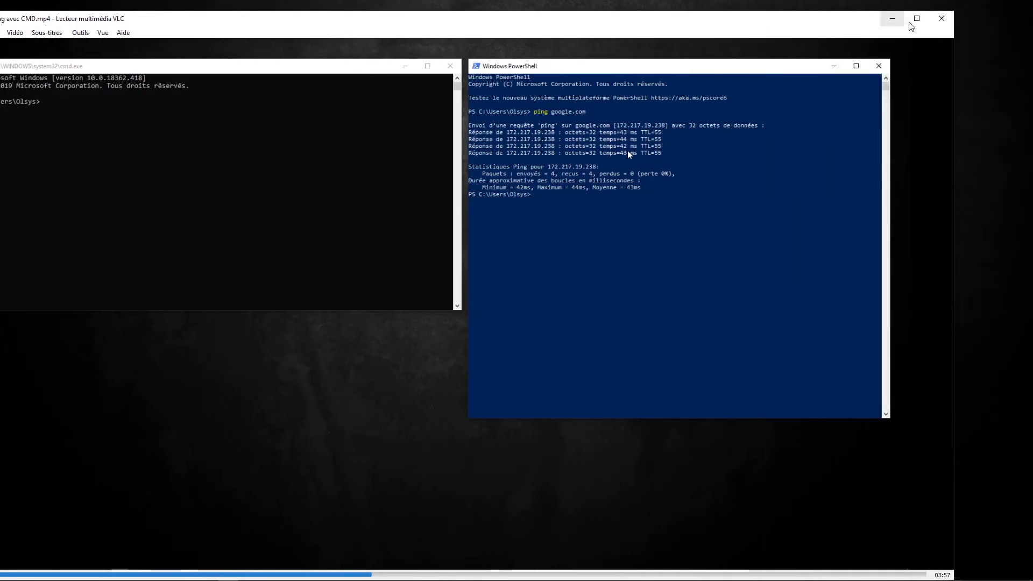
click(941, 19)
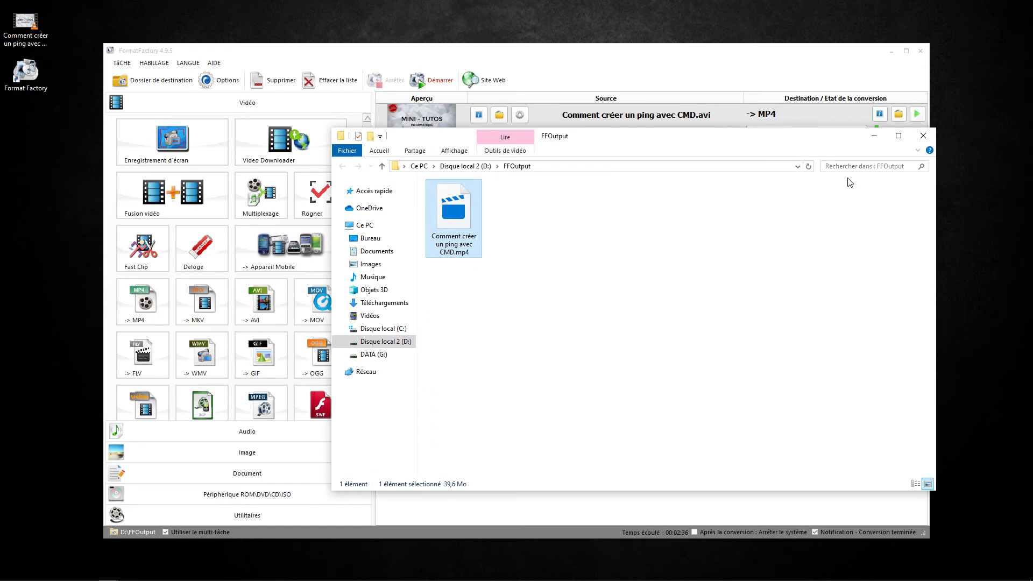
click(919, 139)
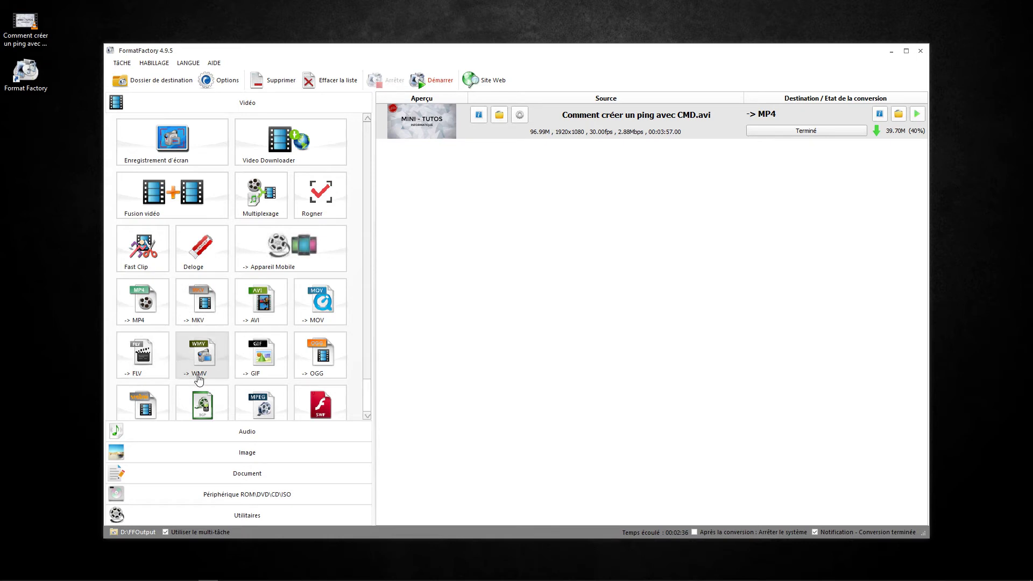
Step: Look through Format Factory's video and audio conversion formats and display the image formats
scroll(246, 391, down, 1)
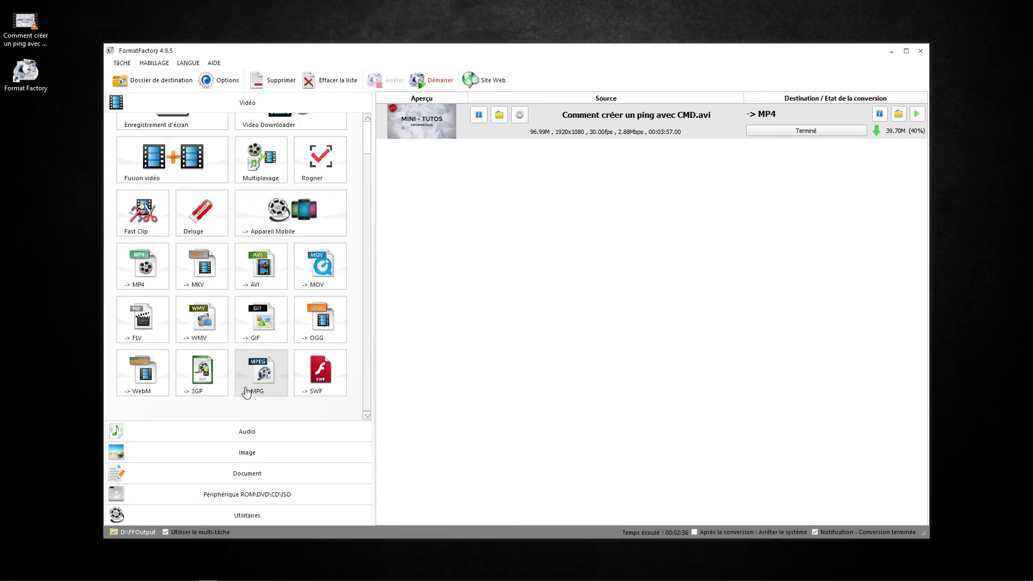
click(231, 437)
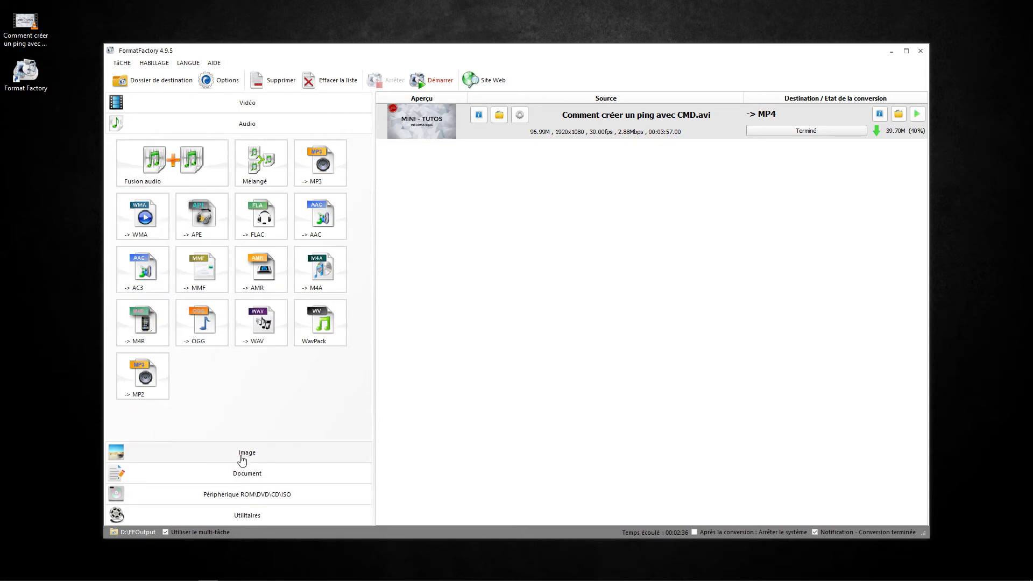
click(242, 458)
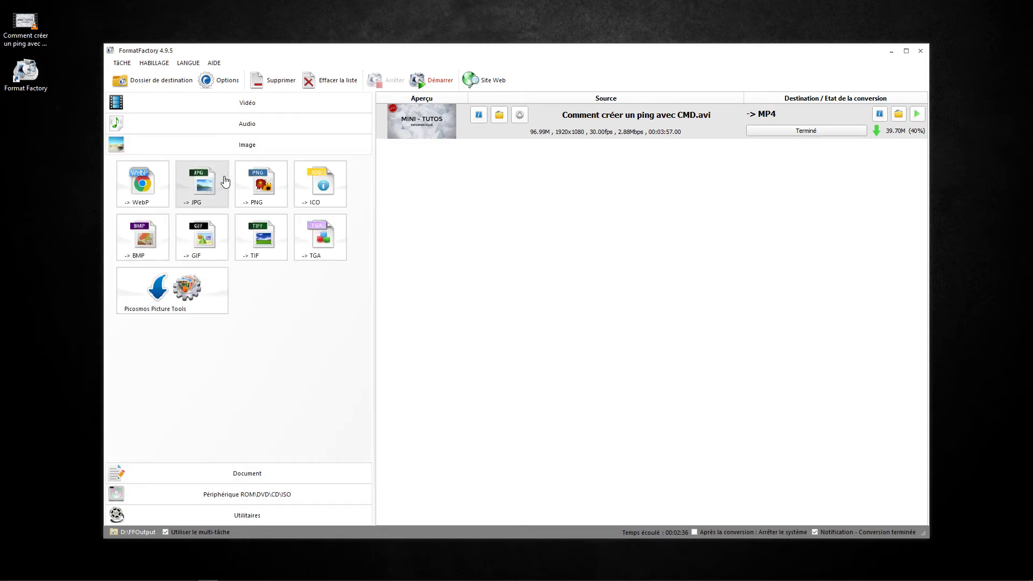
Step: Launch Paint and draw a freehand red heart outline on the blank canvas
right_click(58, 149)
click(70, 343)
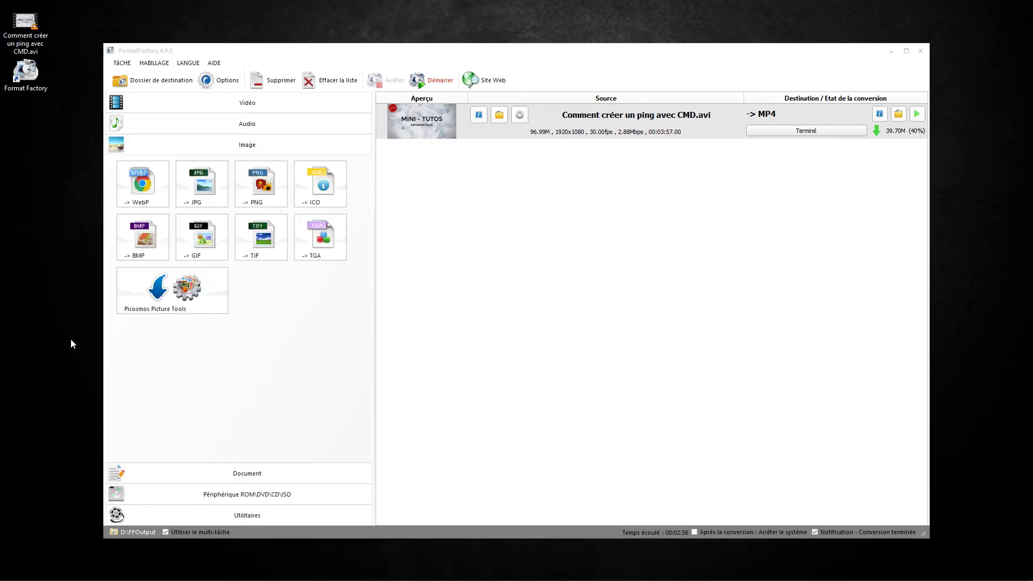
key(super)
text(paint)
key(Return)
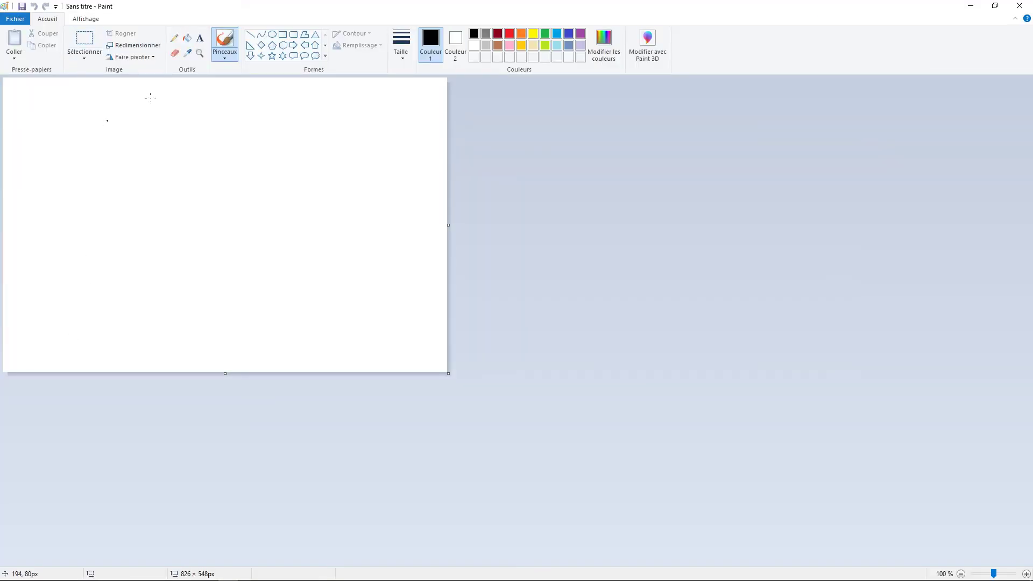
click(509, 34)
mouse_move(194, 172)
mouse_down()
mouse_move(192, 162)
mouse_move(185, 218)
mouse_move(247, 202)
mouse_move(206, 155)
mouse_move(192, 170)
mouse_up()
Step: Save the drawing to the desktop as the PNG file "Sans titre.png" and close Paint
click(22, 19)
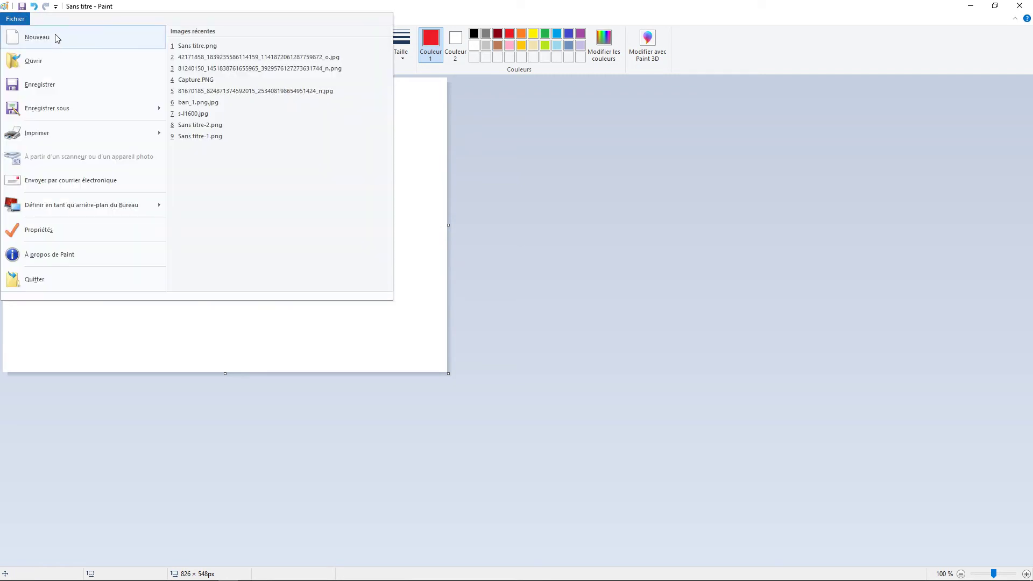
click(49, 108)
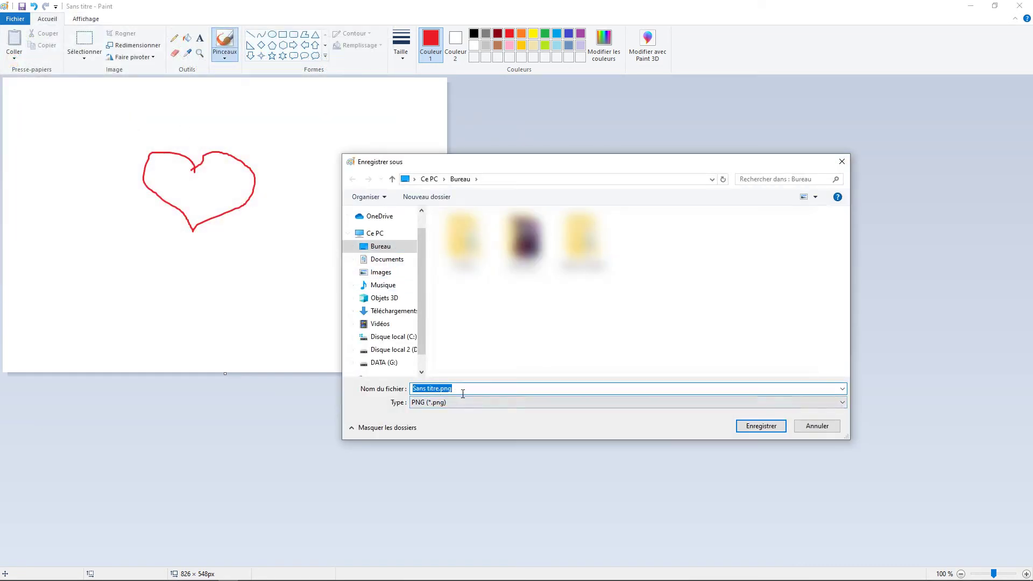
click(767, 426)
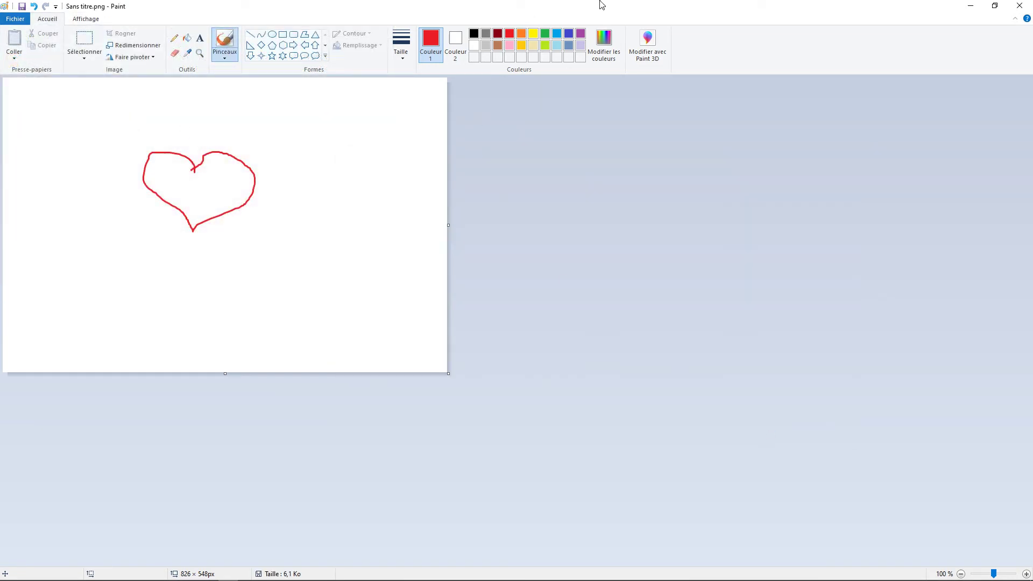
click(1022, 6)
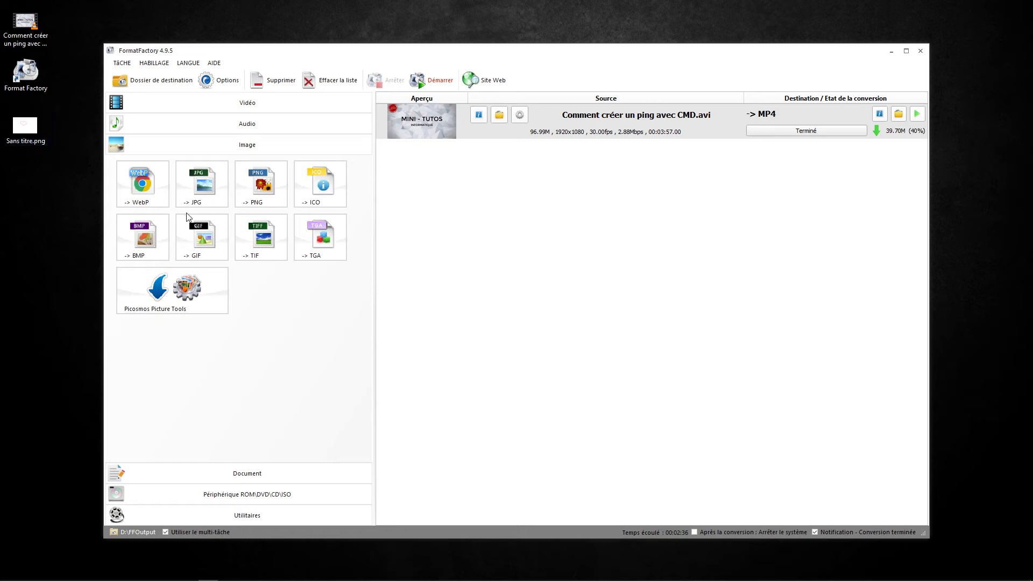
Step: Set up a JPG image conversion in Format Factory with "Sans titre.png" from the desktop and output to D:\FFOutput
click(209, 191)
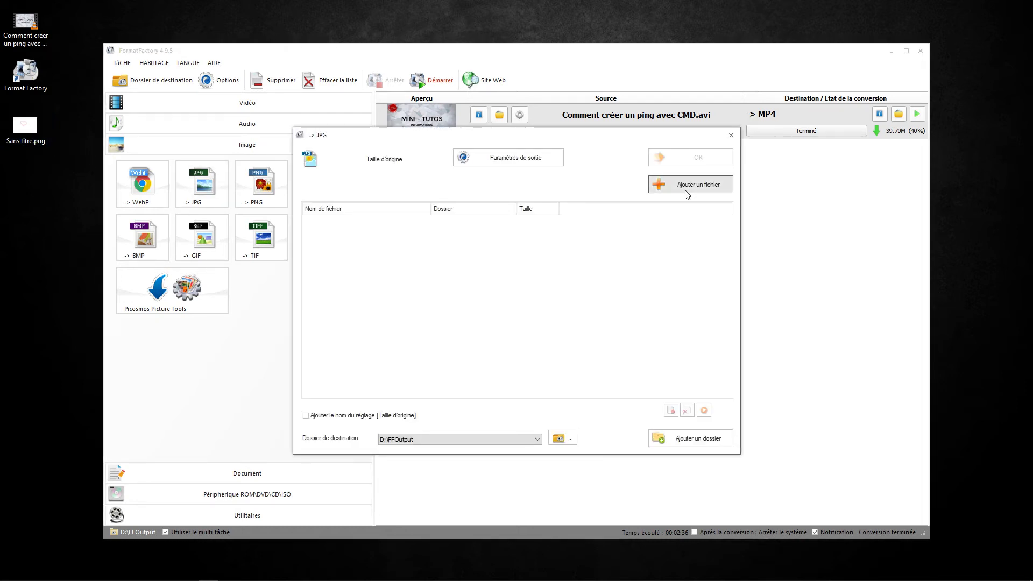
drag(25, 127, 470, 272)
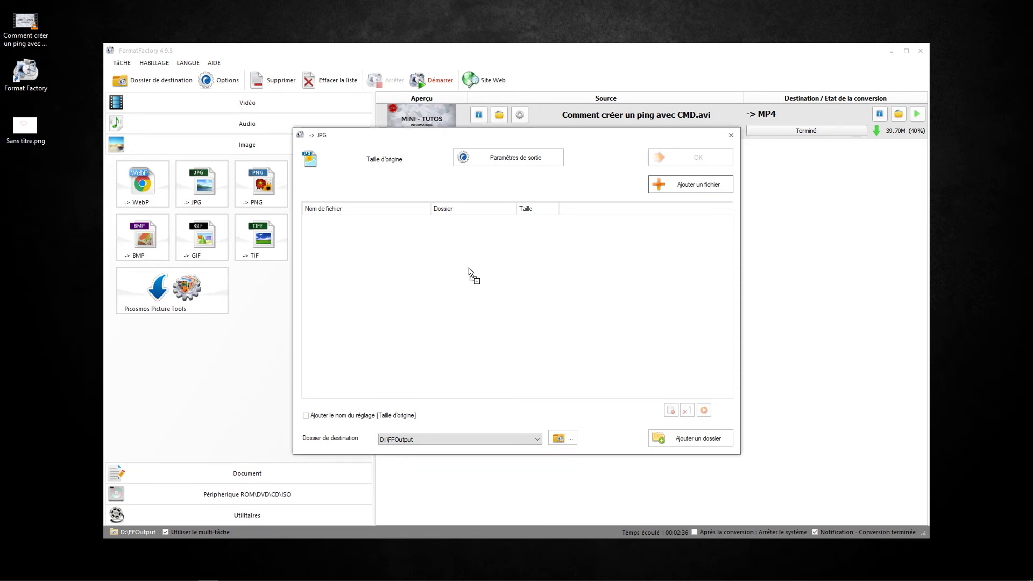
drag(468, 268, 469, 269)
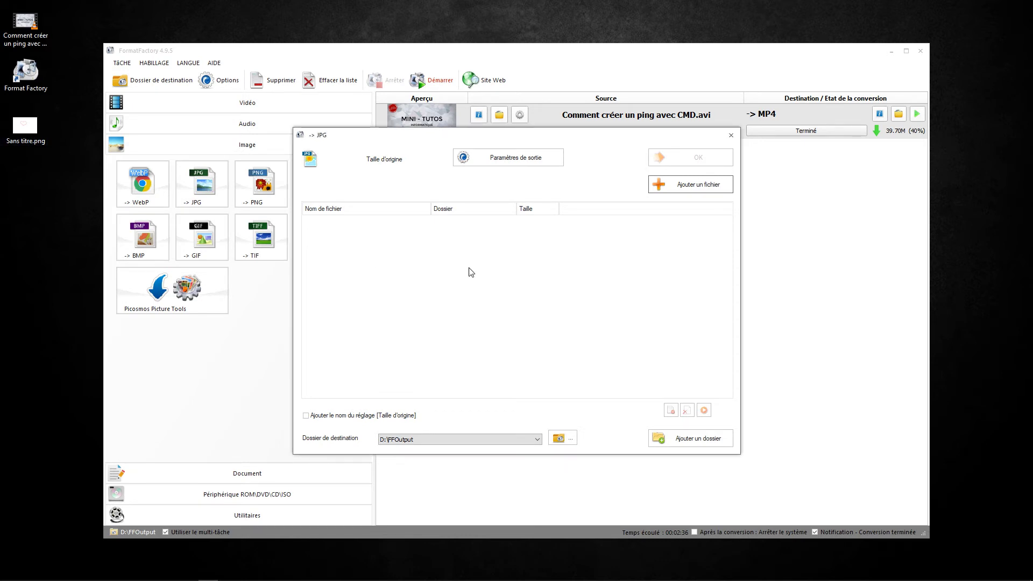
click(683, 183)
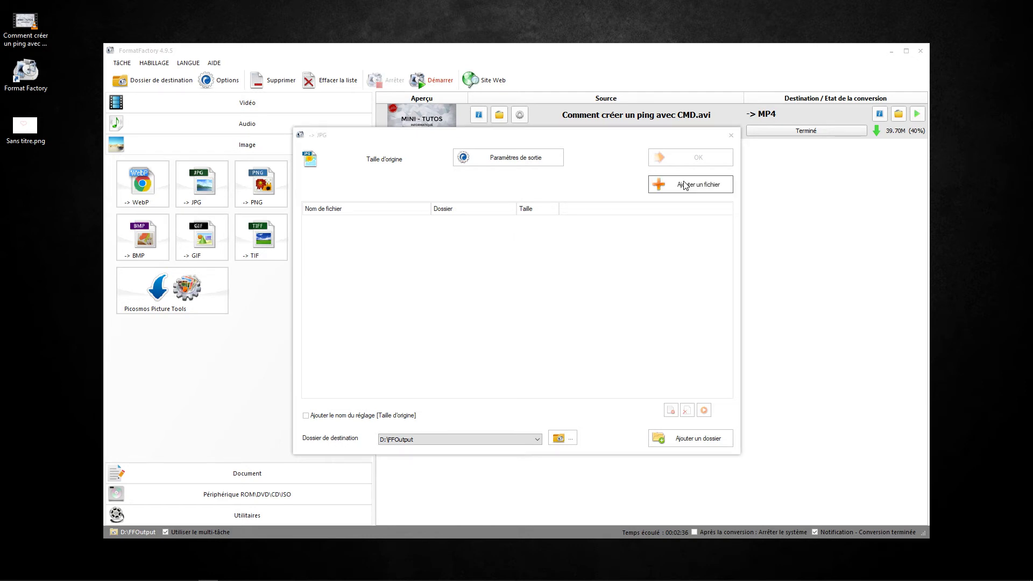
double_click(699, 241)
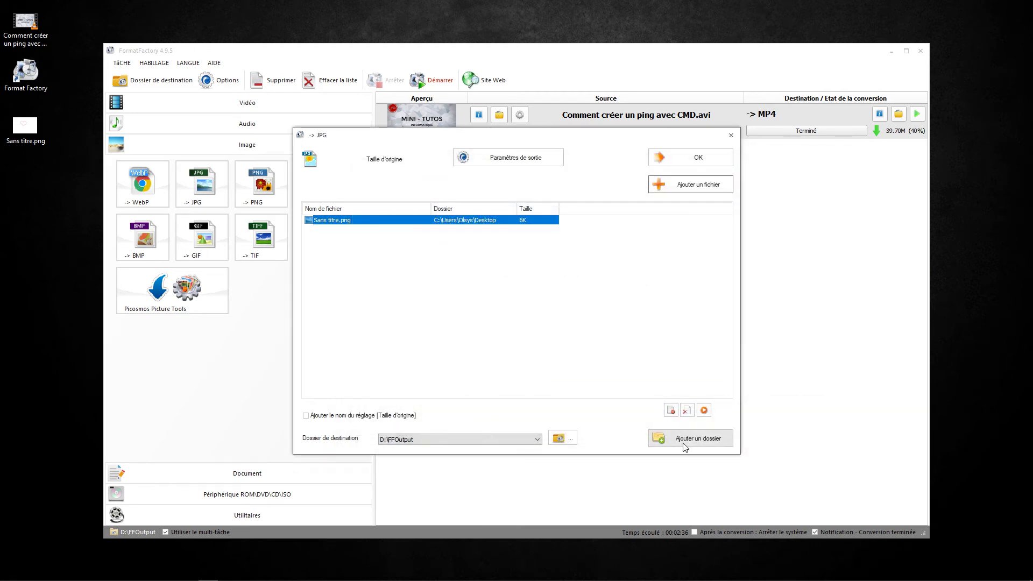
Step: Queue the JPG conversion of "Sans titre.png", run it and dismiss the completion notification
click(686, 159)
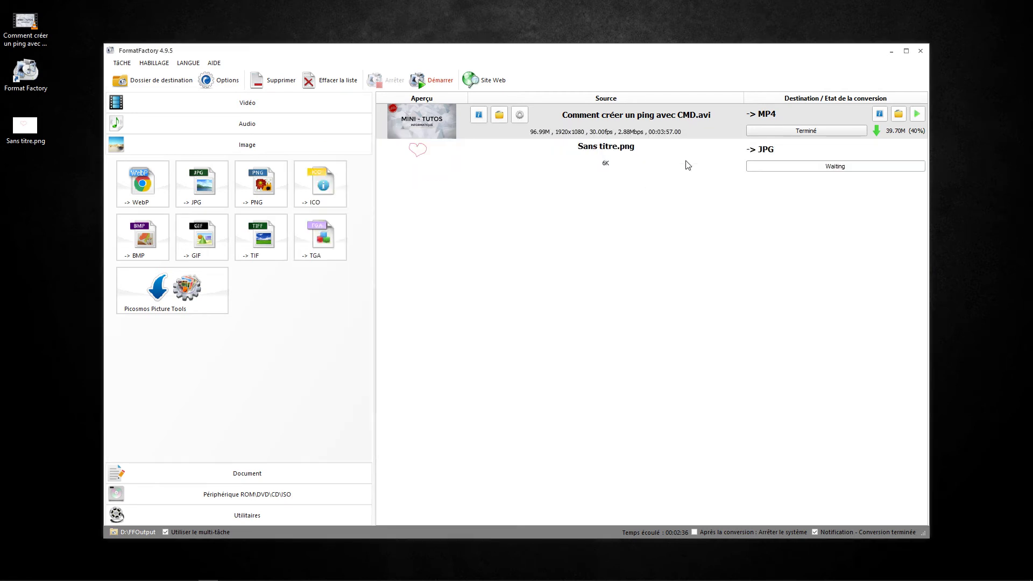
click(442, 82)
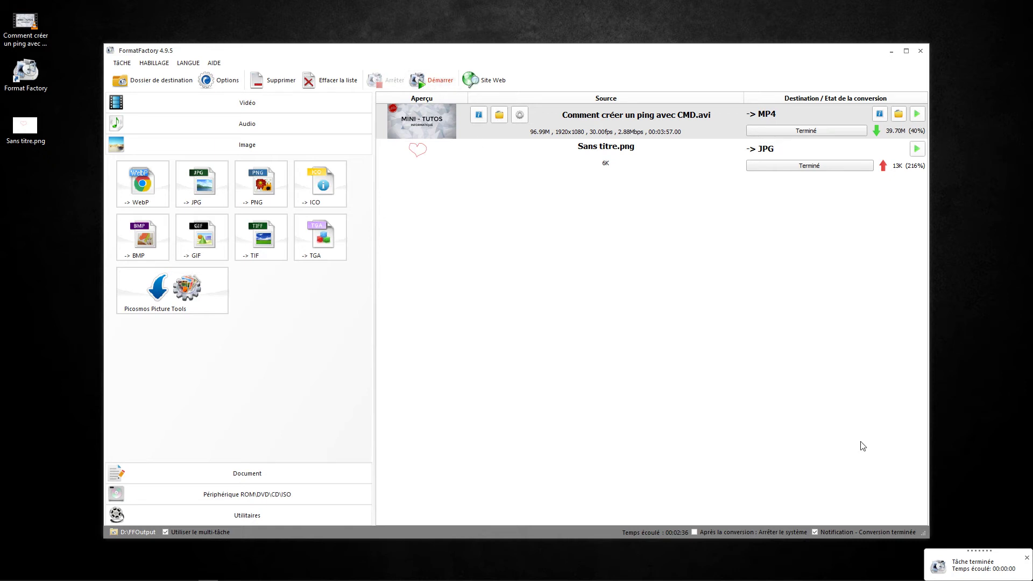
click(1027, 557)
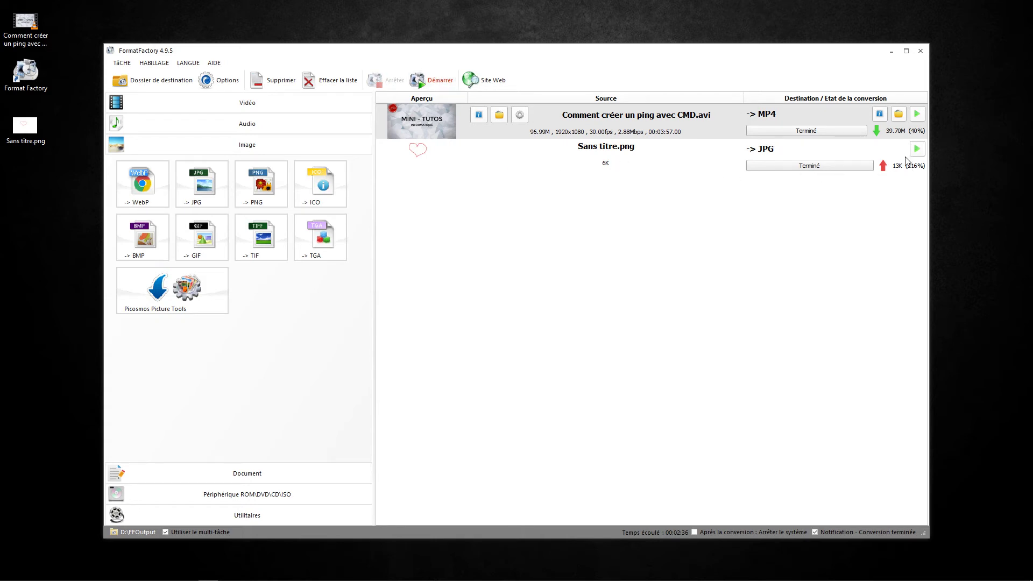
Step: Open the output folder of the JPG conversion, view "Sans titre.jpg", and close the photo and the folder
click(699, 156)
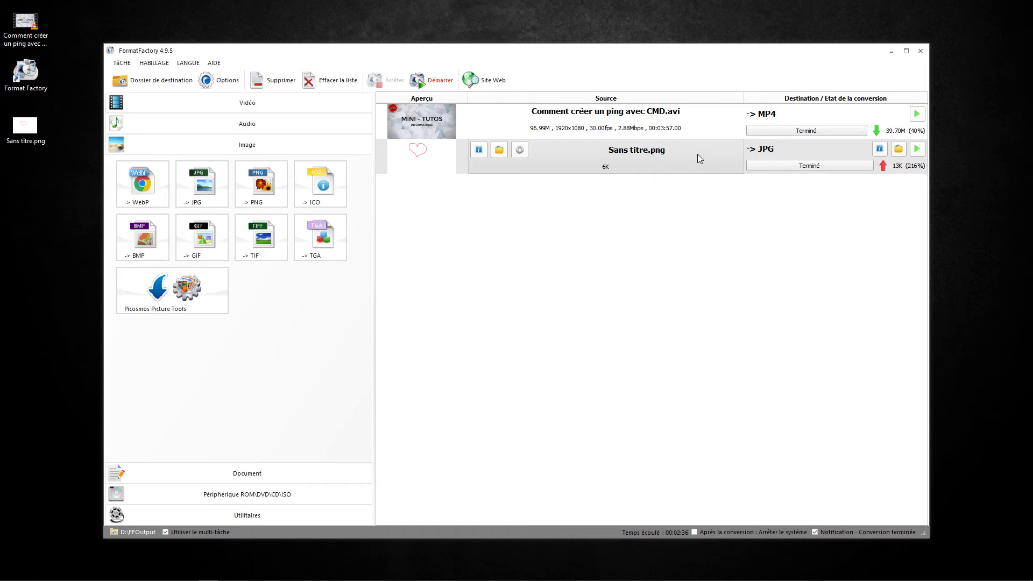
click(899, 149)
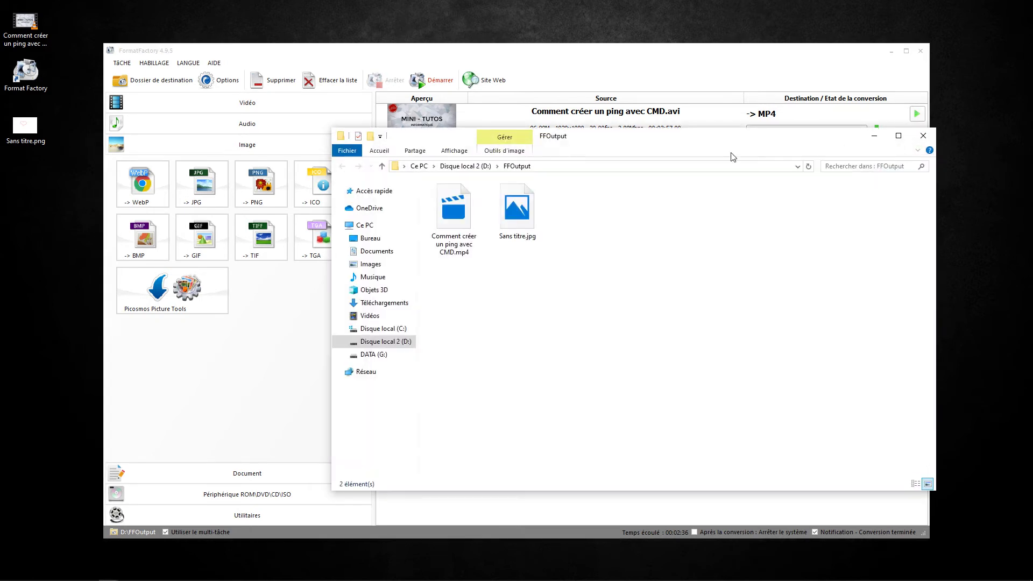
double_click(517, 213)
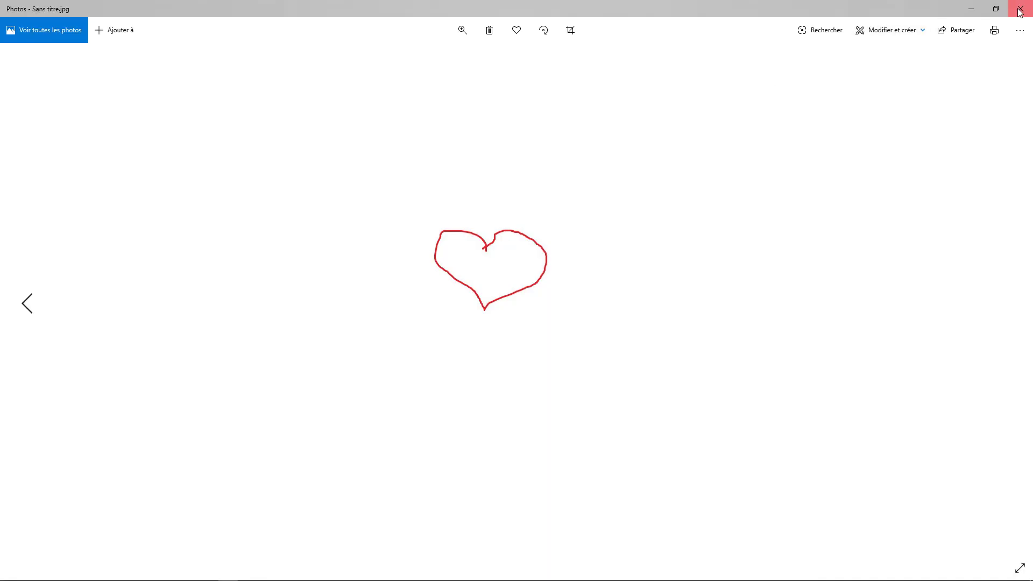
click(1020, 8)
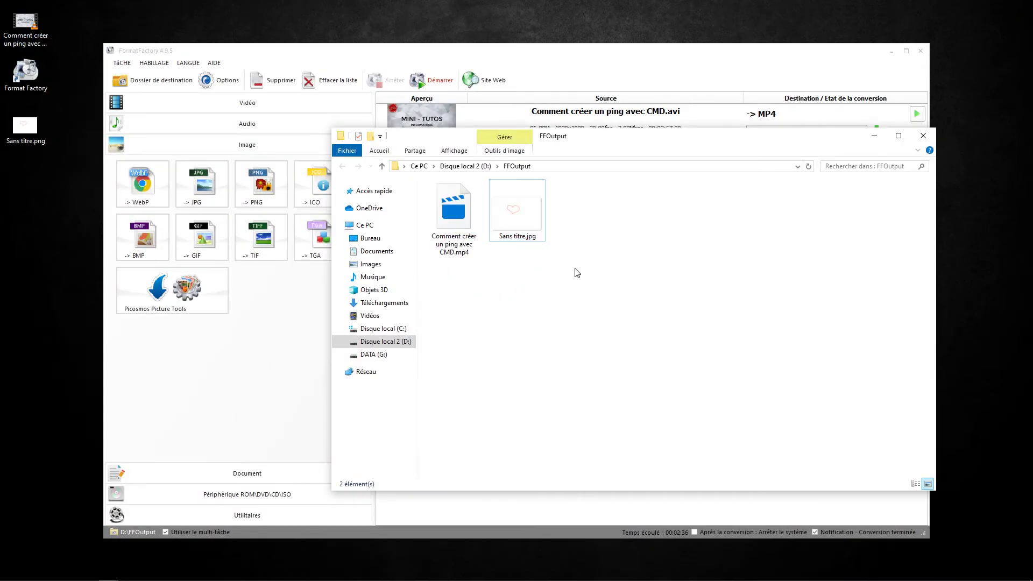
drag(707, 134, 653, 128)
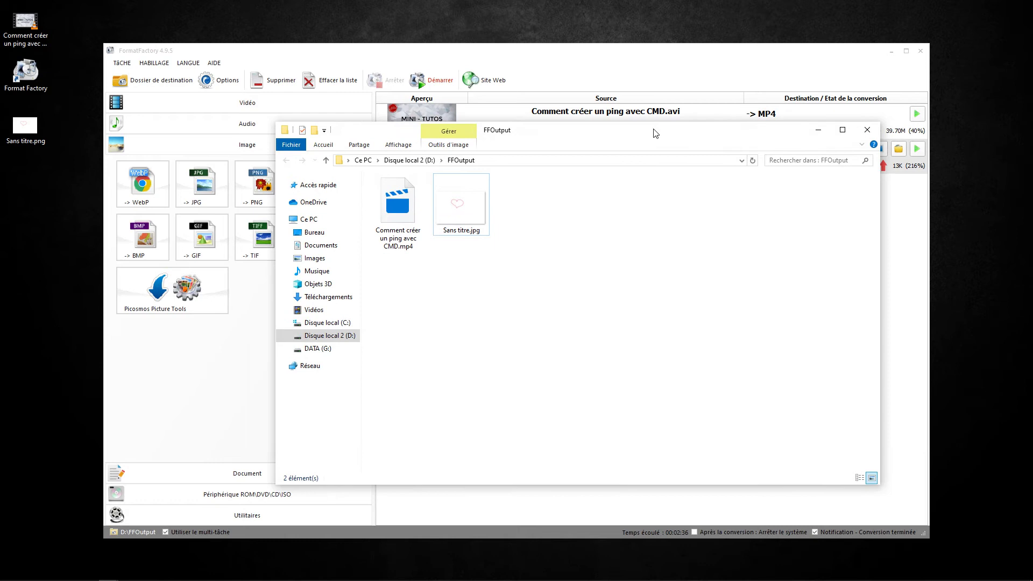
click(867, 130)
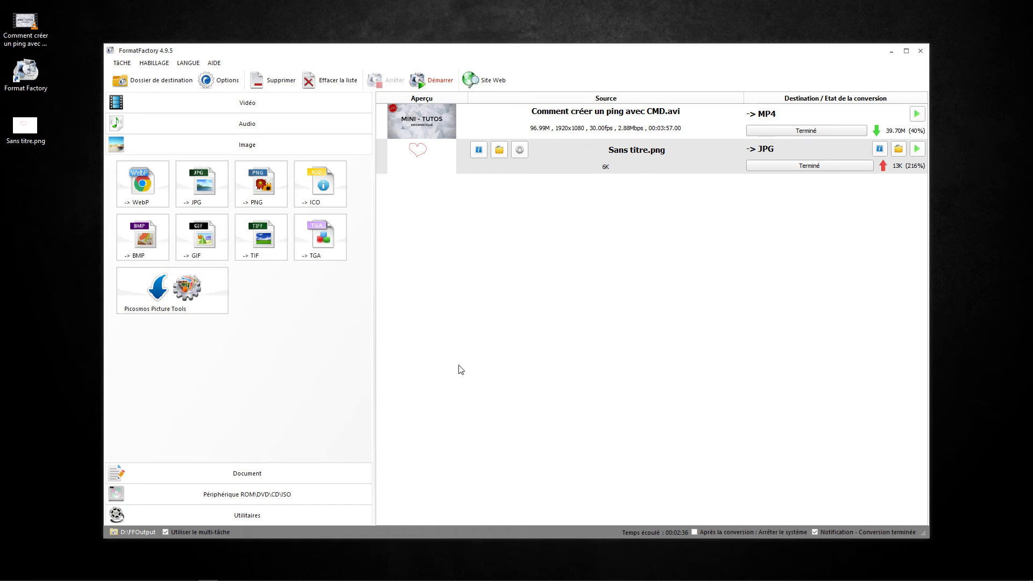
Step: Look through Format Factory's document, ROM/DVD/CD/ISO and utilities categories for the available conversion tools
click(260, 475)
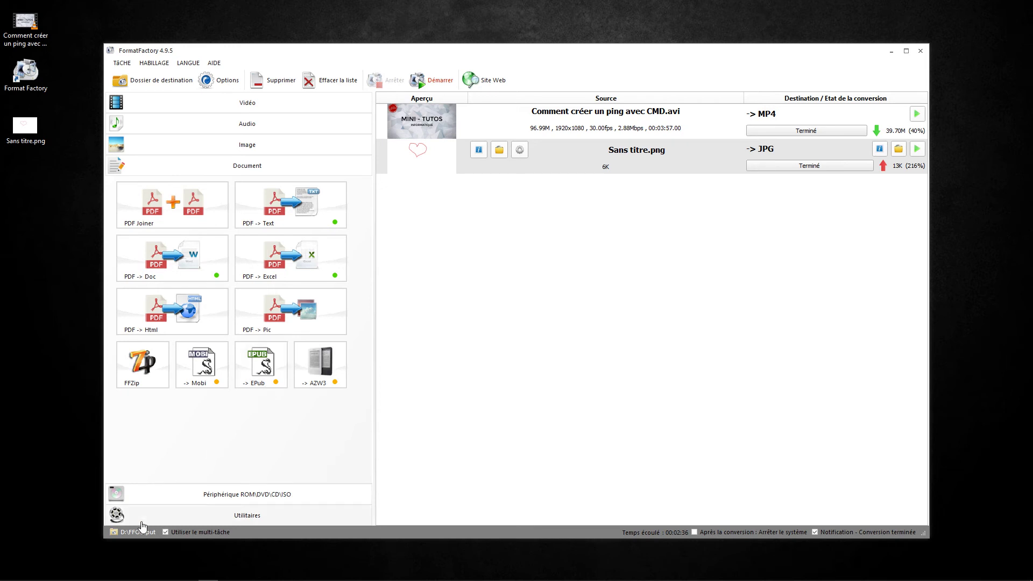
click(181, 500)
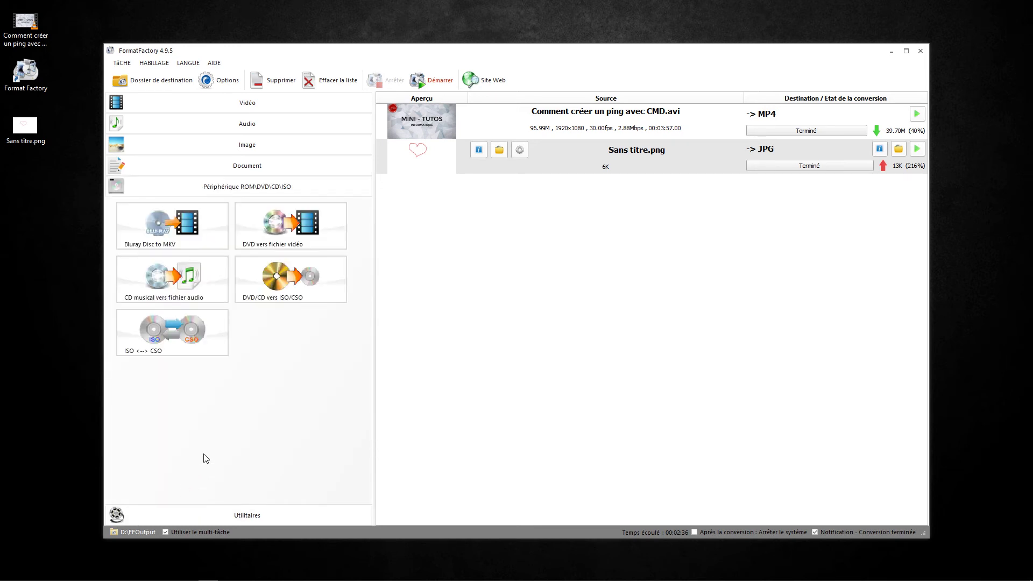
click(225, 516)
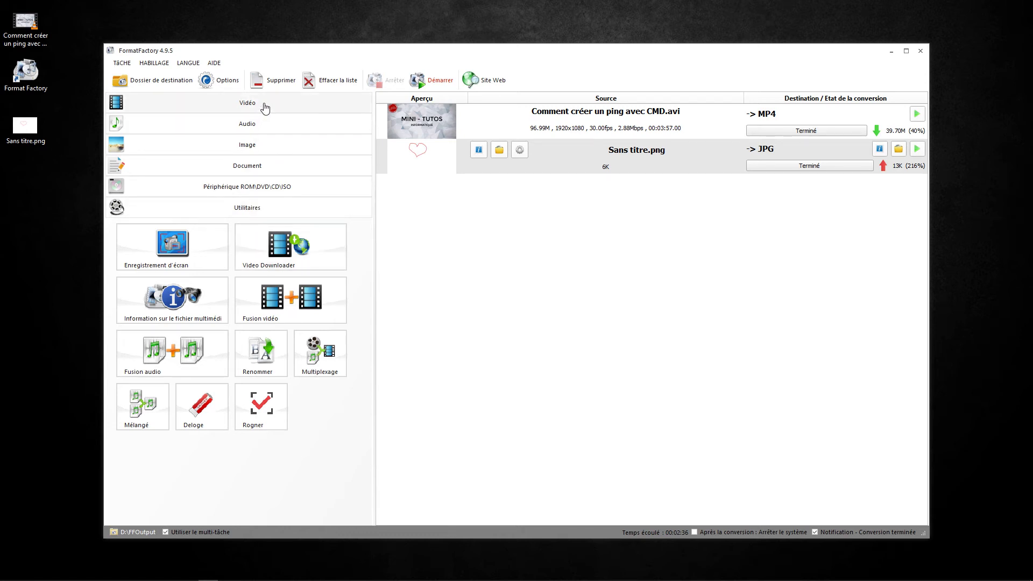
click(290, 192)
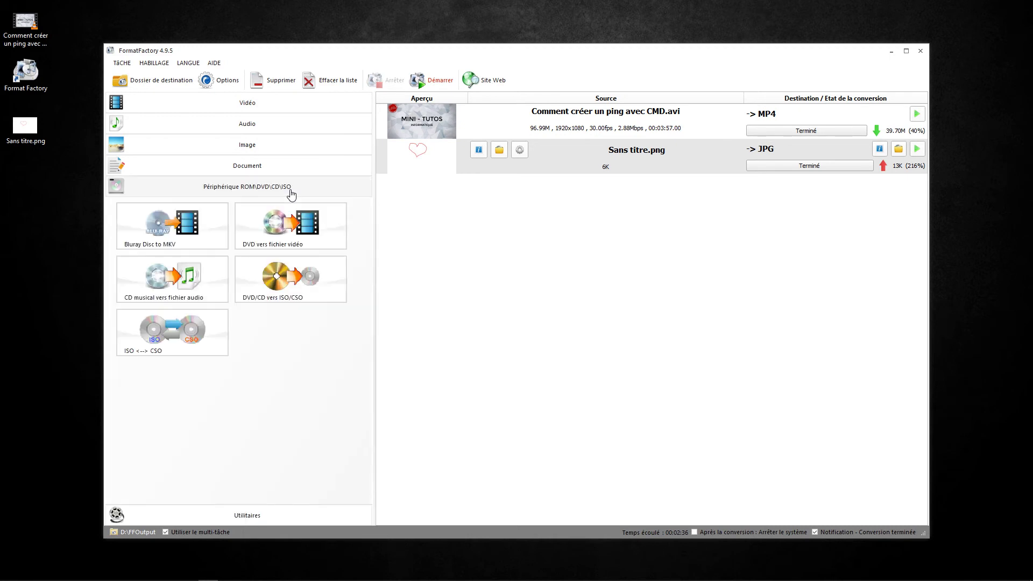
click(289, 167)
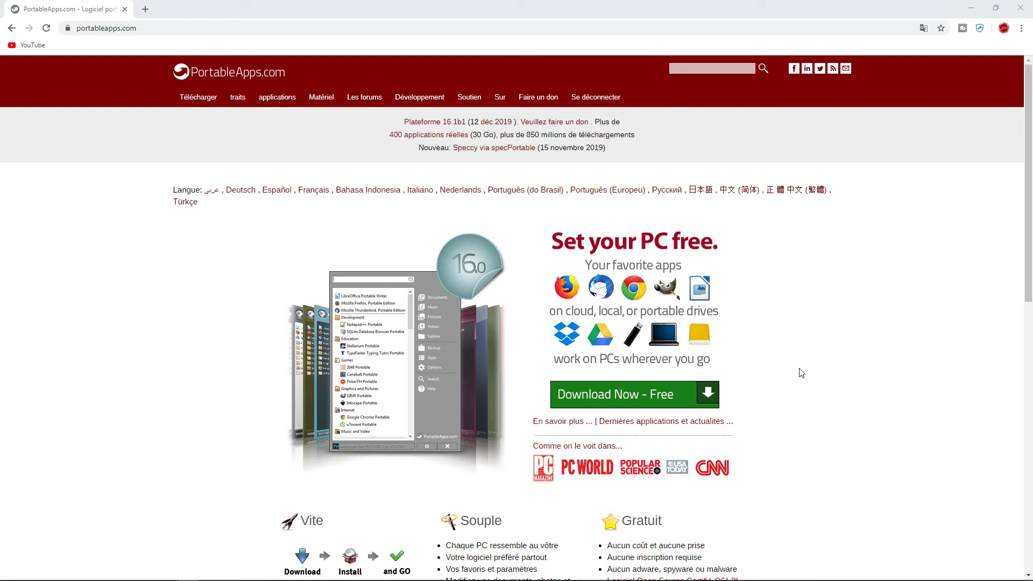
Step: Minimize the PortableApps.com page, start its installer from the desktop in French and accept the licence
click(970, 8)
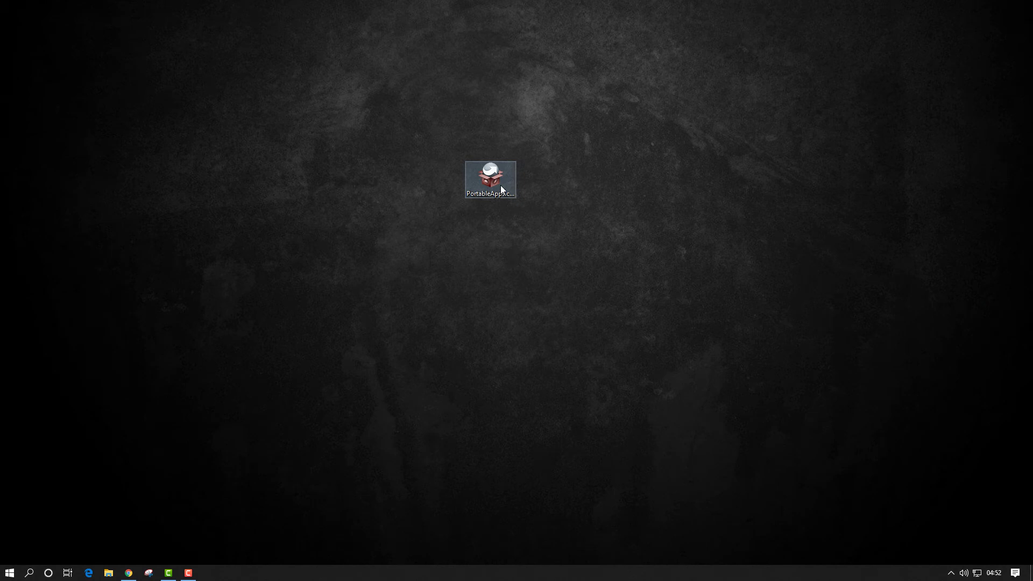
double_click(501, 185)
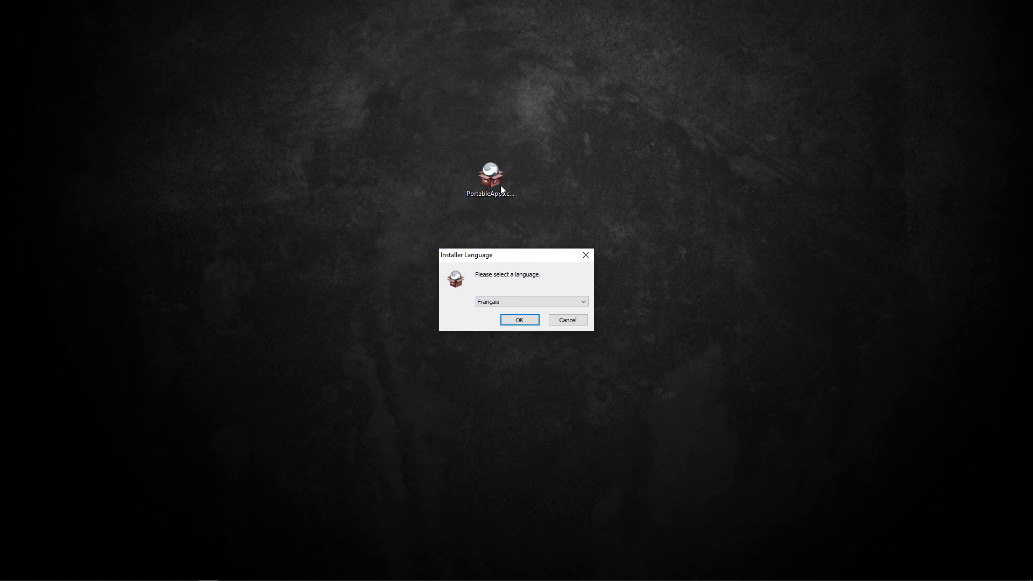
click(521, 321)
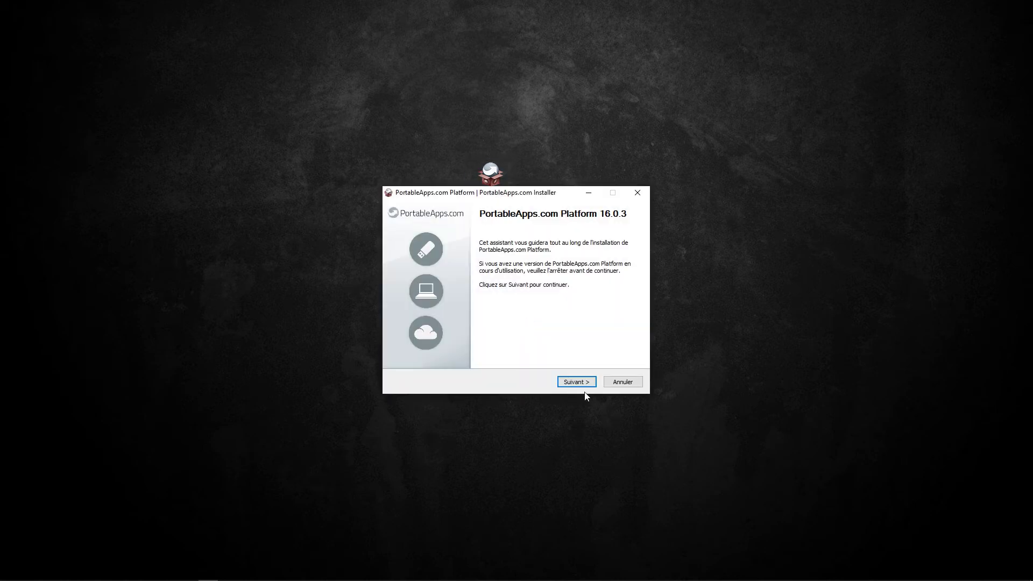
click(574, 382)
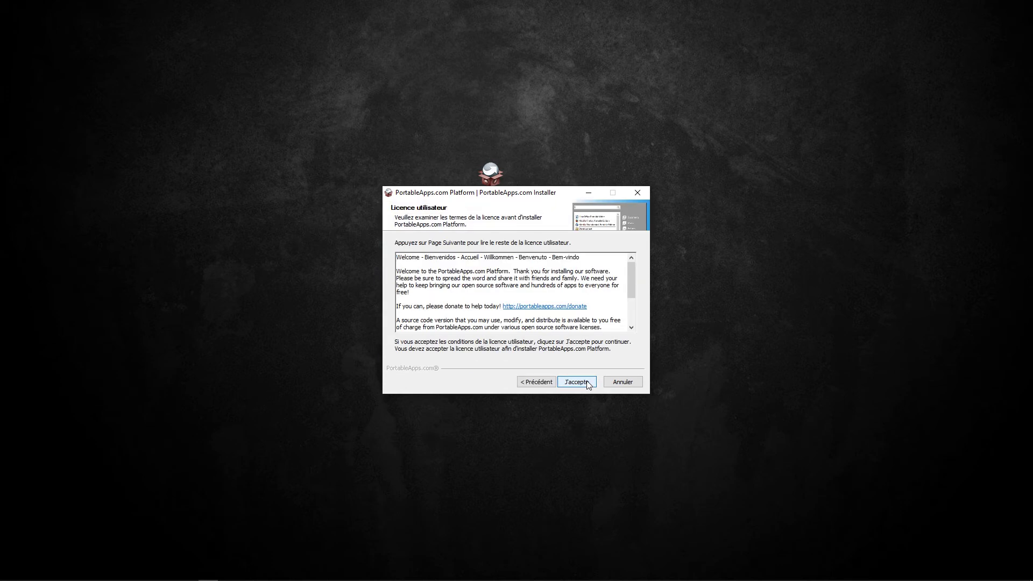
click(589, 384)
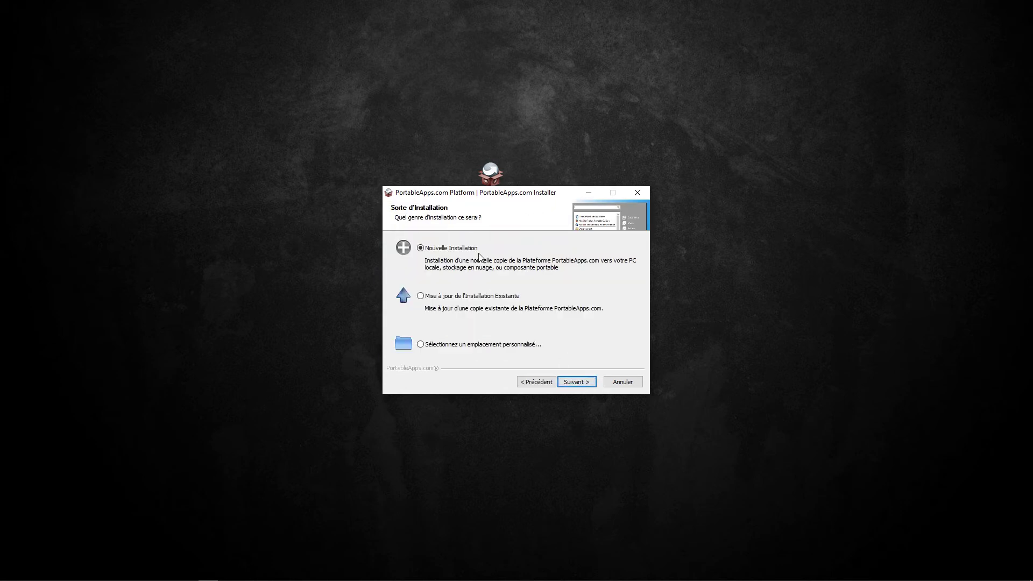
Step: Install a new portable copy of PortableApps.com Platform to the desktop folder and finish with the option to launch it
click(585, 384)
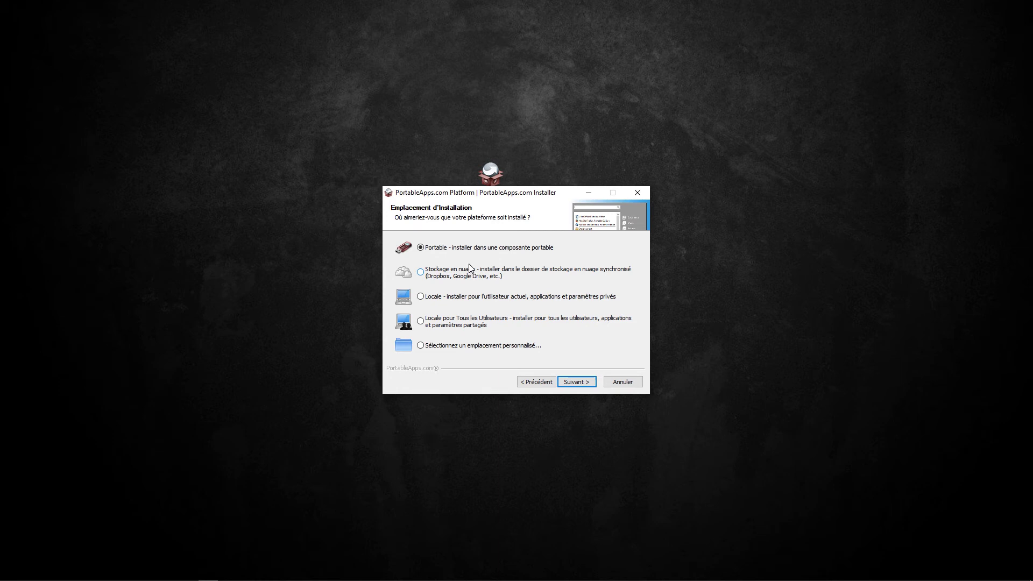
click(579, 383)
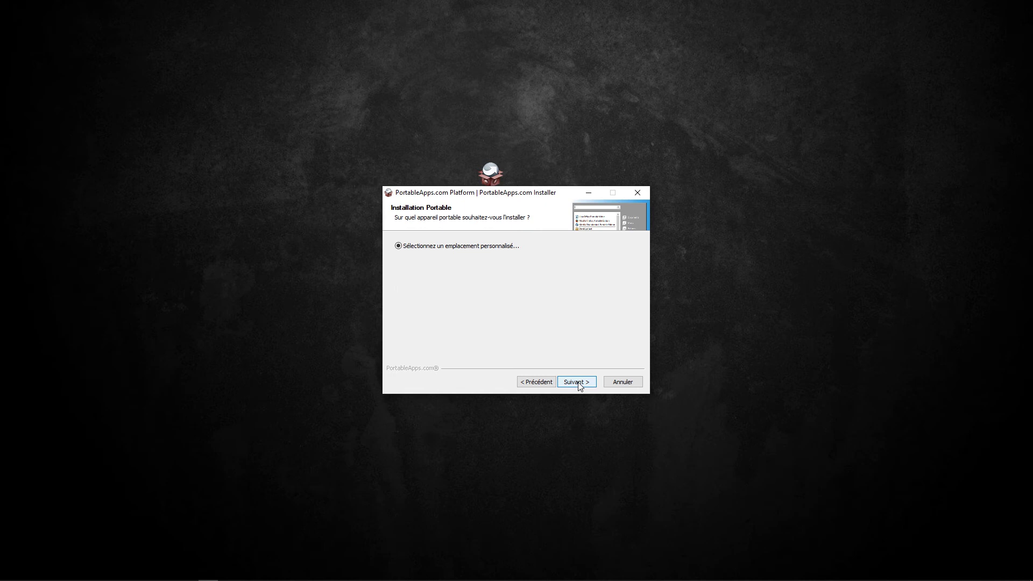
click(576, 382)
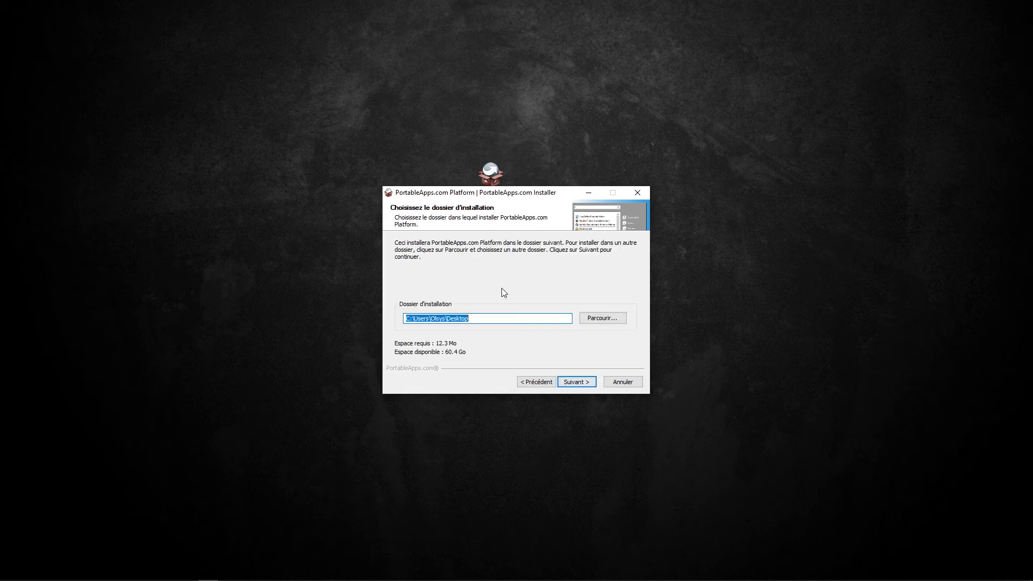
click(585, 386)
click(585, 385)
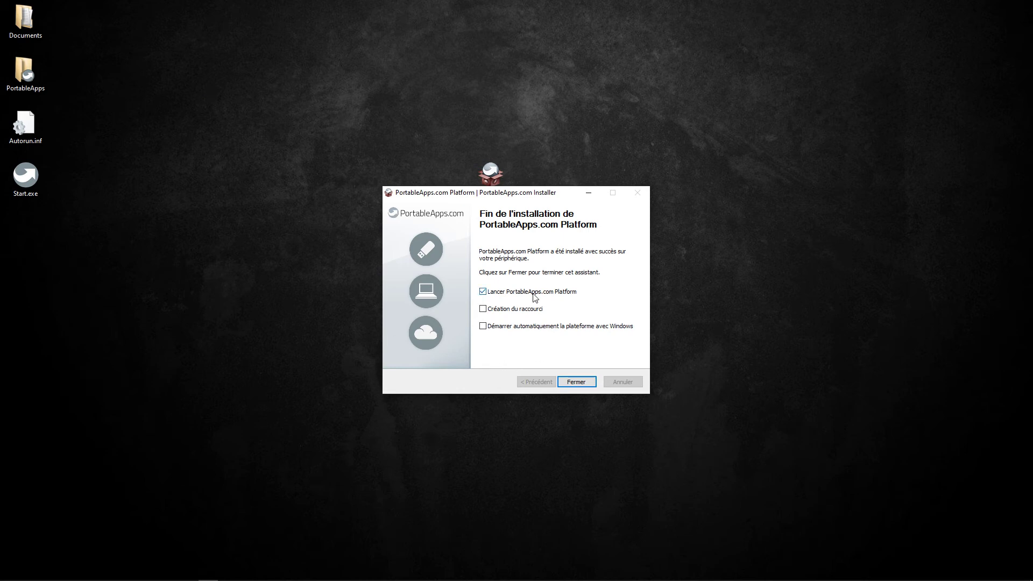
click(575, 383)
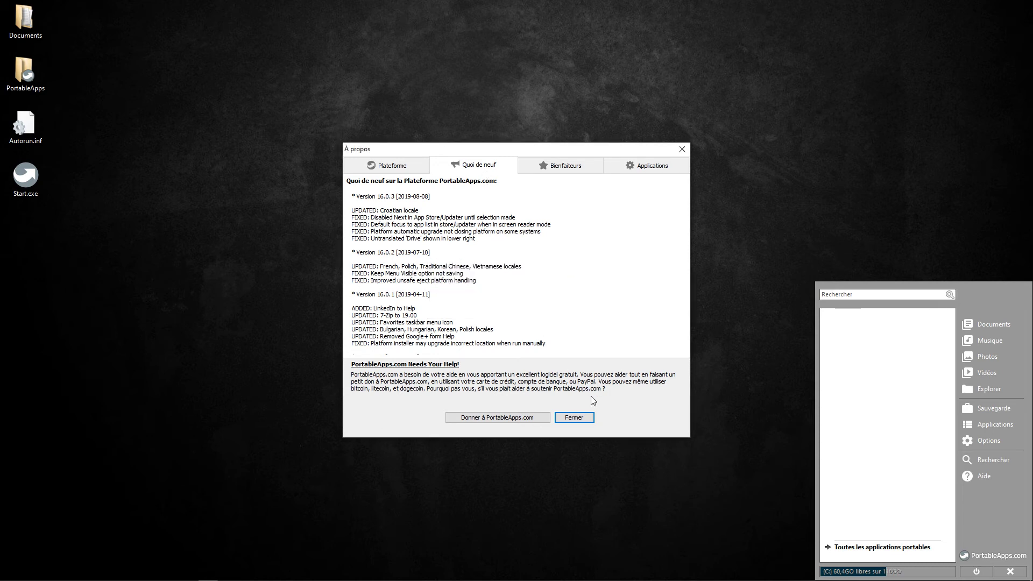
Step: Review the platform, what's new, sponsors and applications information in the PortableApps.com about window, and close it
click(361, 175)
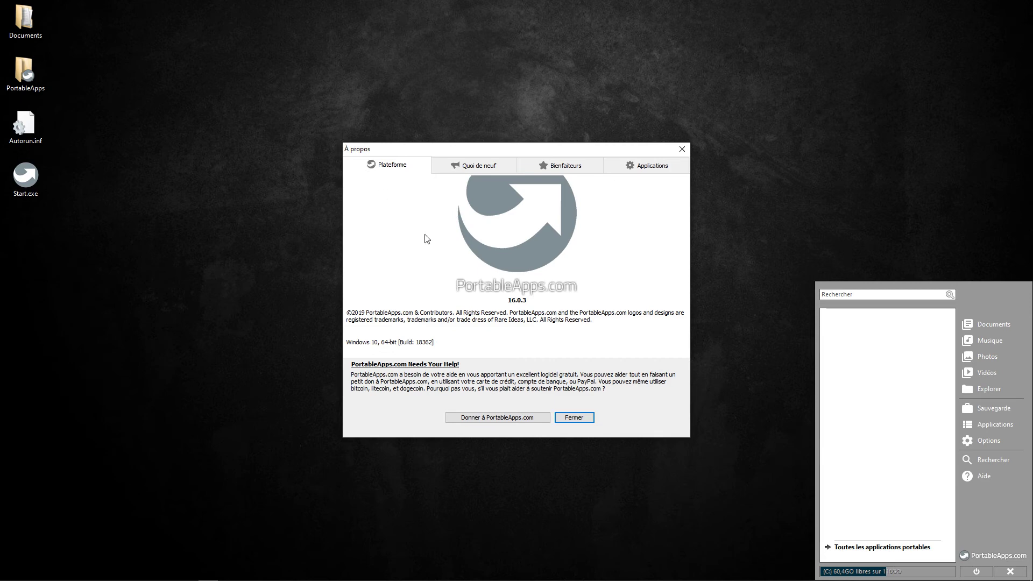
click(475, 171)
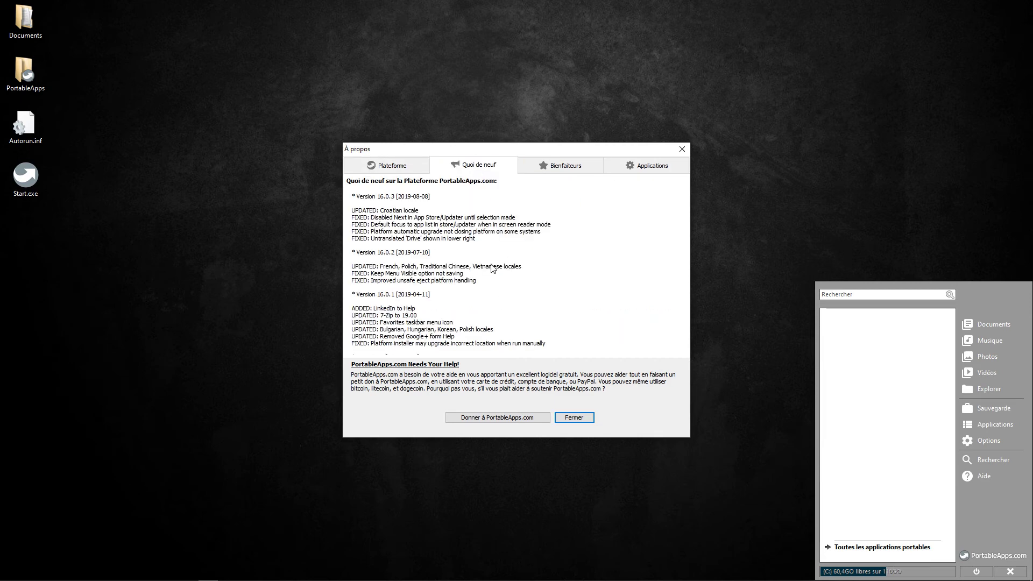
click(562, 166)
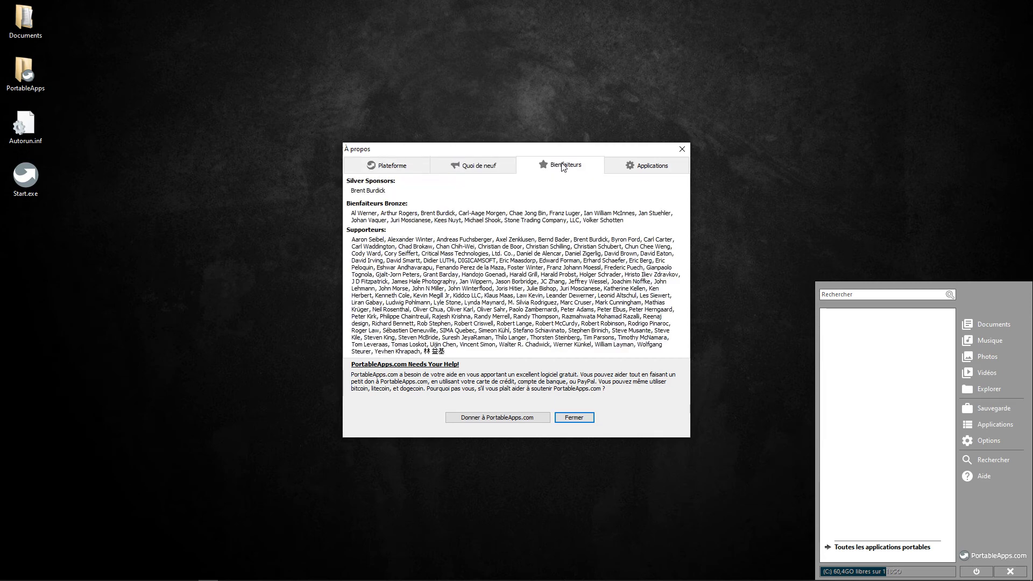
click(652, 168)
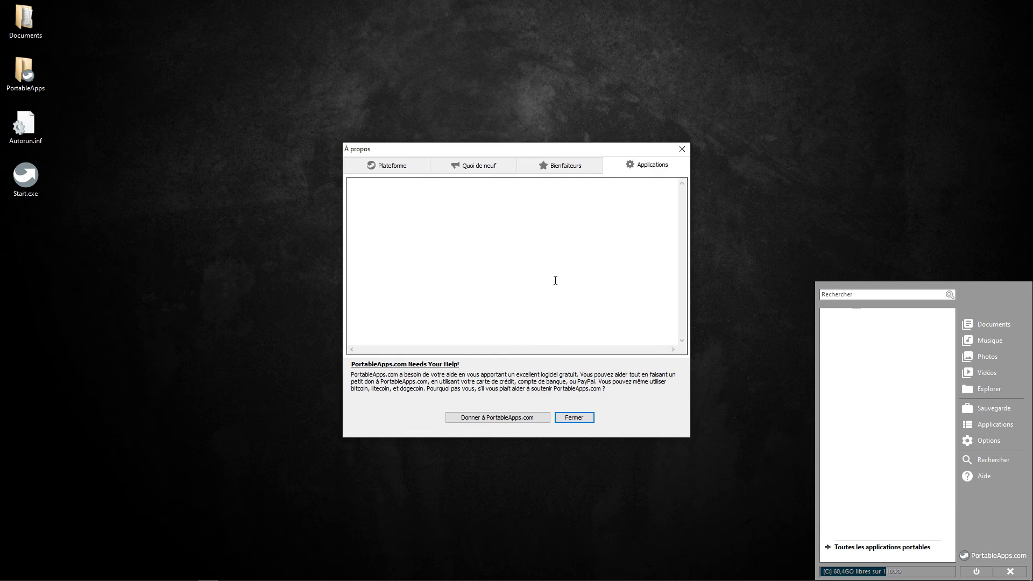
click(561, 416)
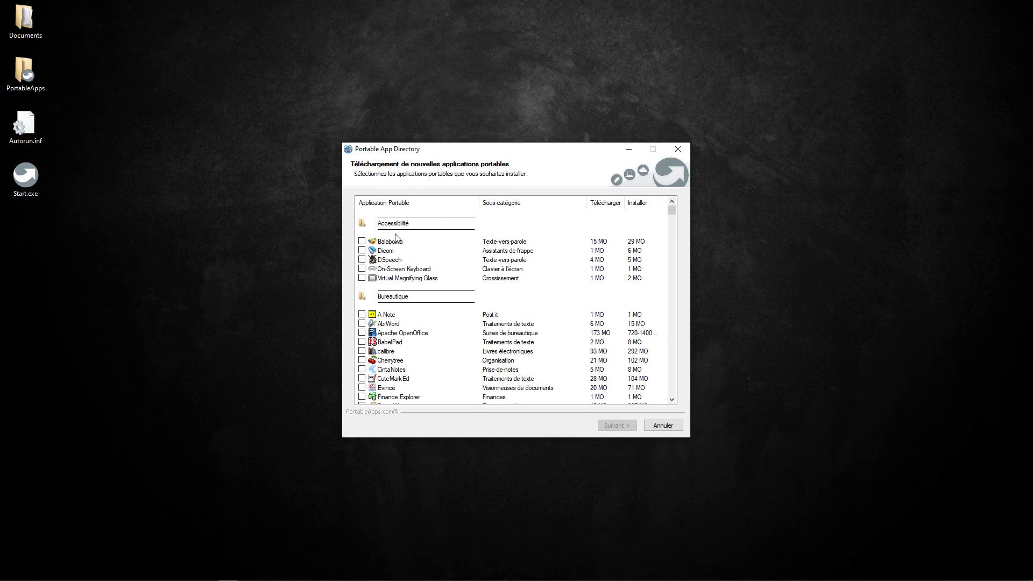
Step: Look through the portable application list from Accessibilité to the end of Utilitaires, then check the PortableApps.com page in Chrome and minimize it
scroll(395, 320, down, 4)
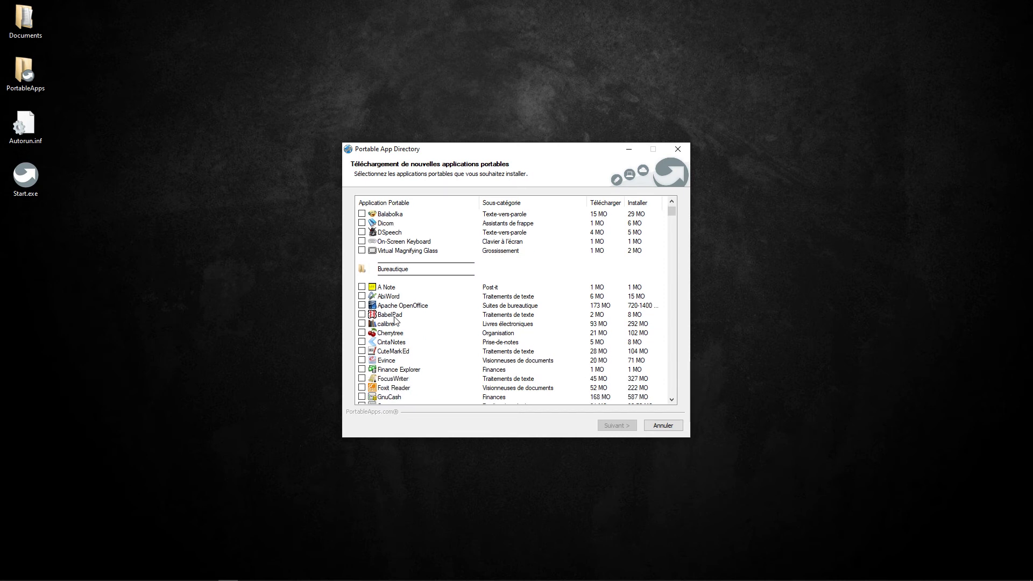
scroll(396, 320, down, 9)
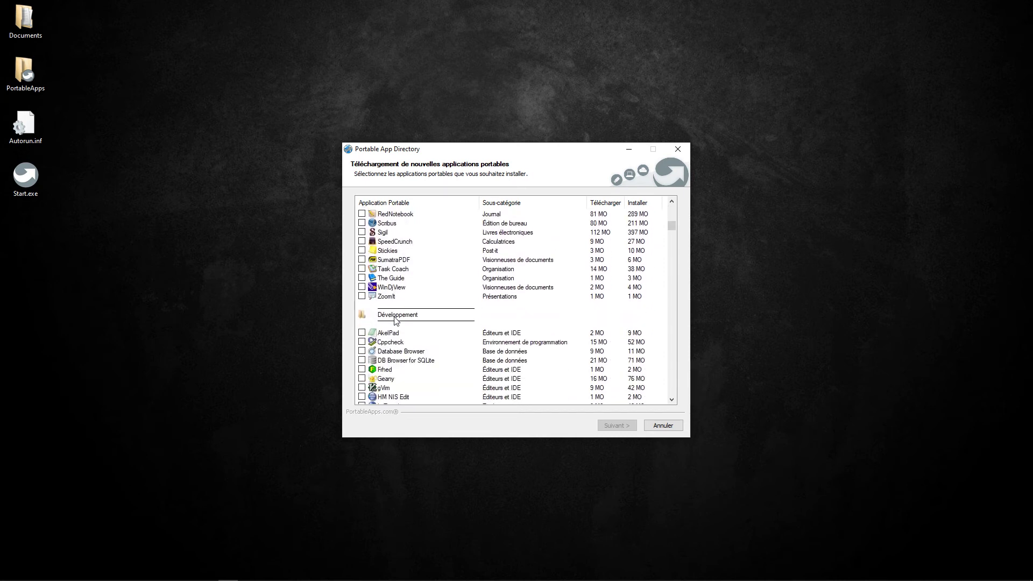
scroll(395, 320, down, 10)
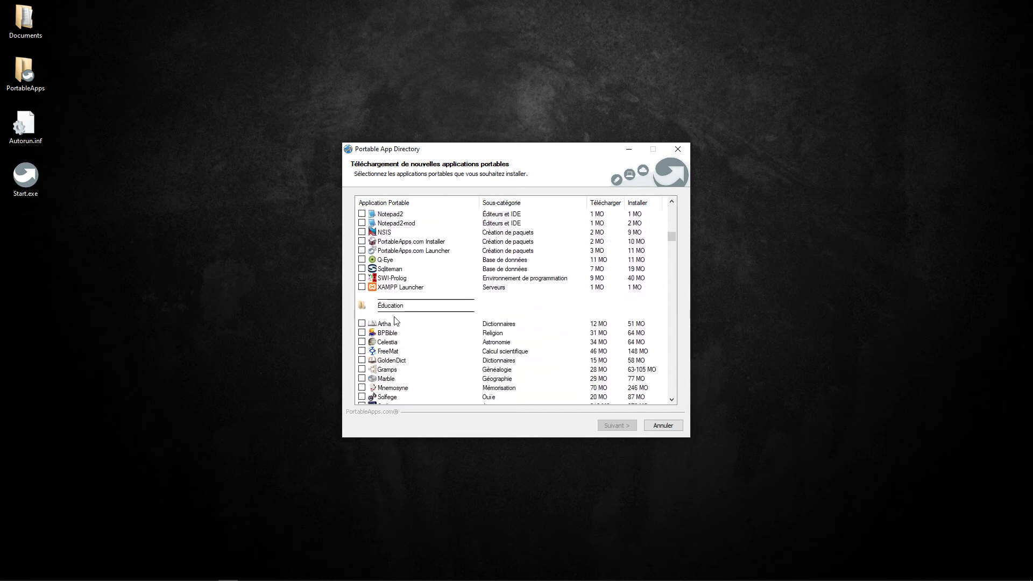
scroll(394, 318, down, 1)
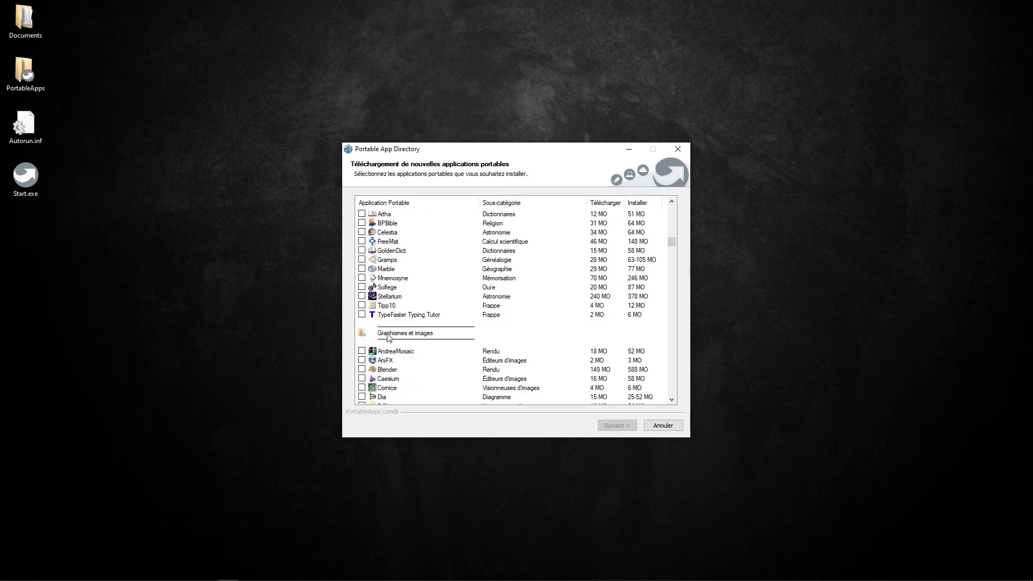
scroll(388, 336, down, 10)
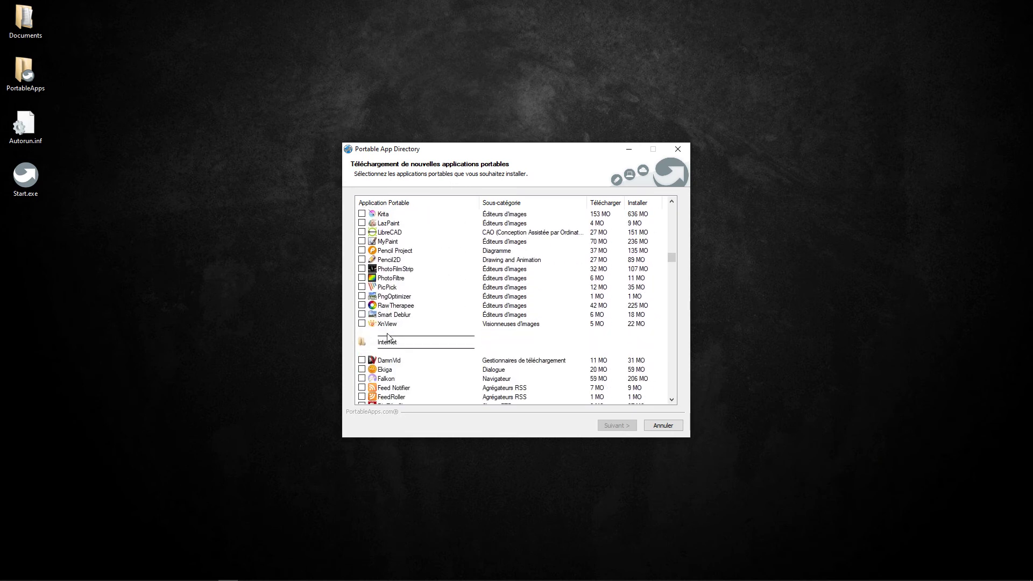
scroll(389, 336, down, 10)
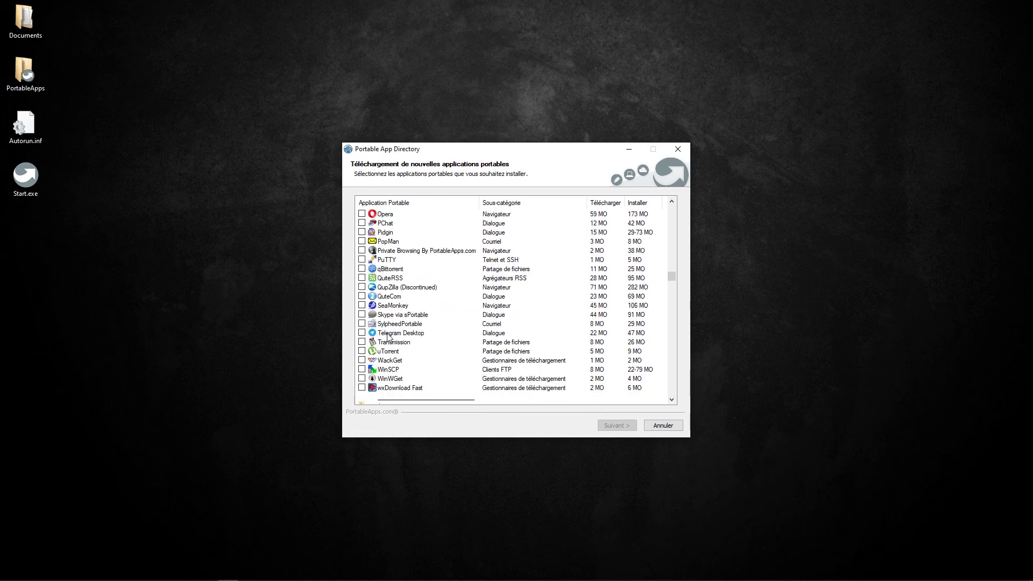
scroll(389, 336, down, 10)
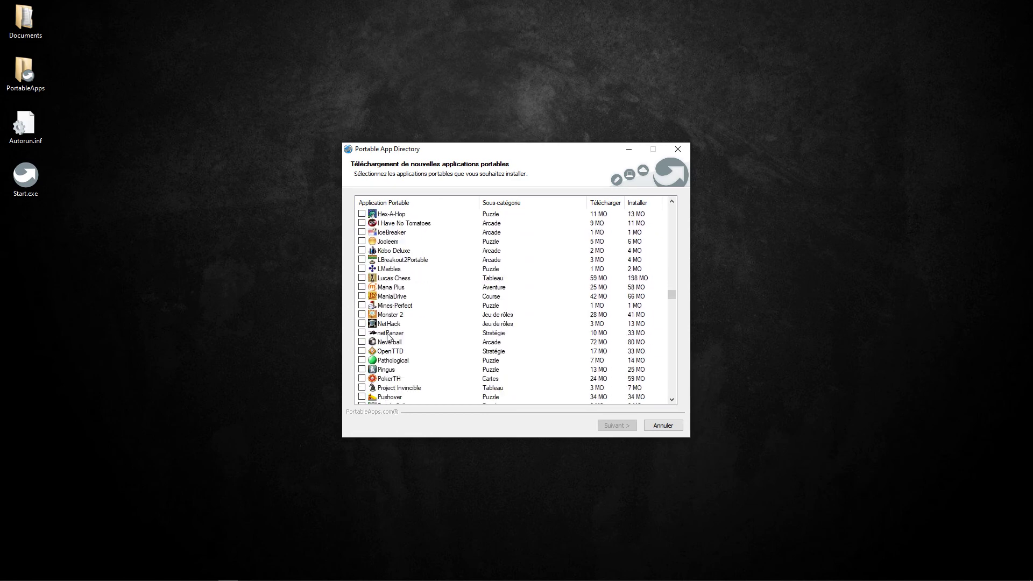
scroll(388, 336, down, 10)
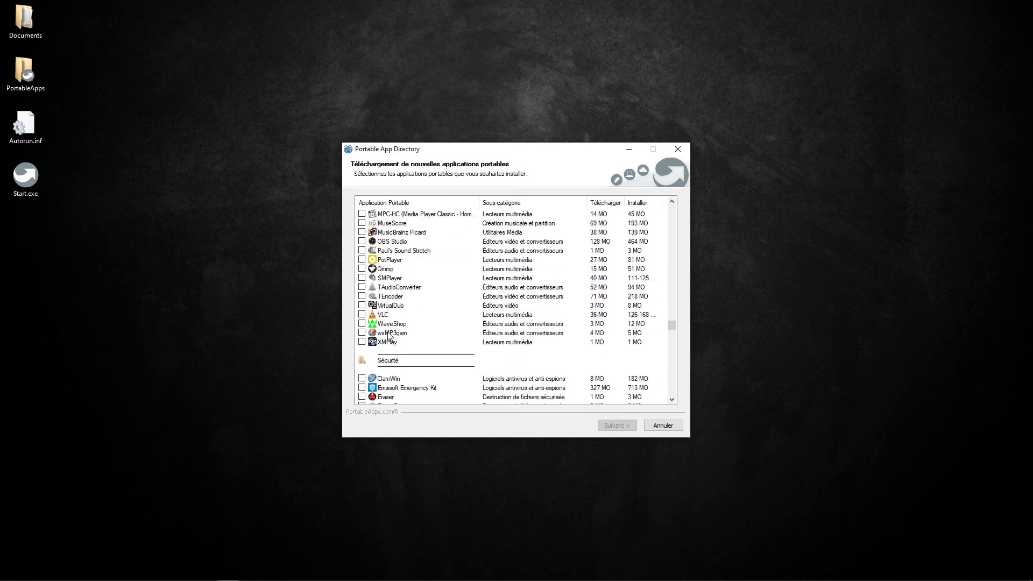
scroll(388, 336, down, 10)
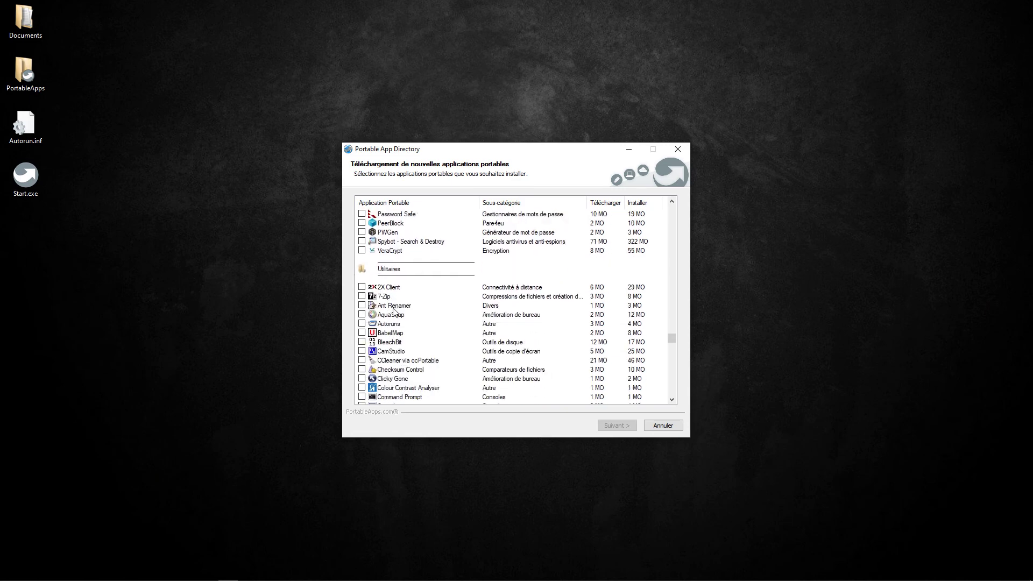
scroll(393, 311, down, 15)
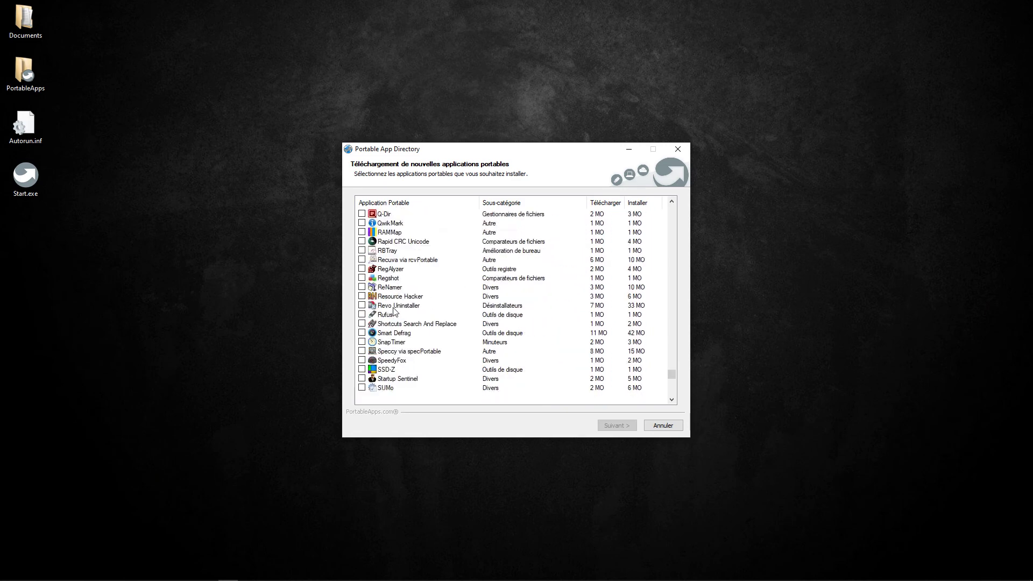
scroll(394, 311, down, 10)
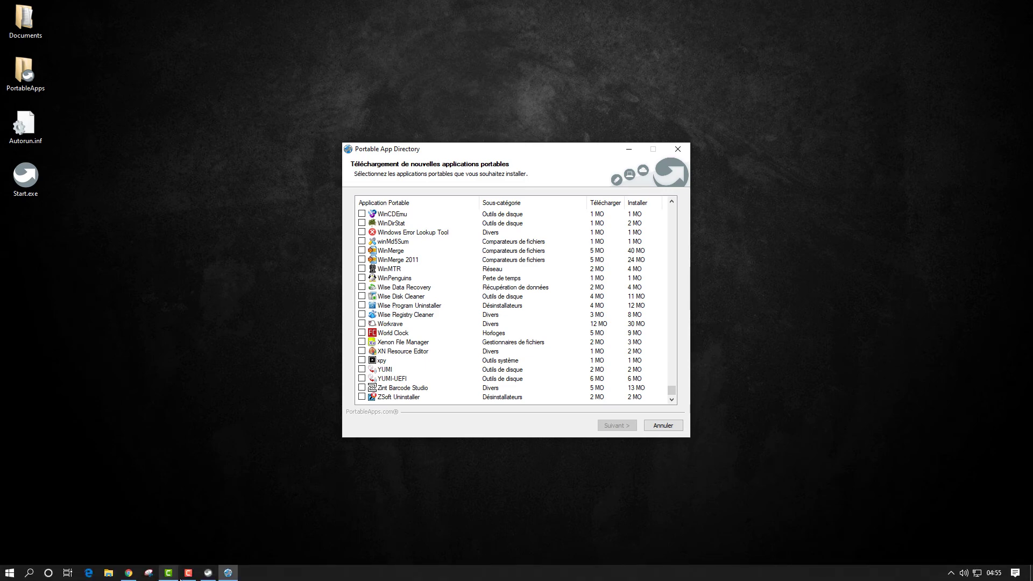
click(127, 573)
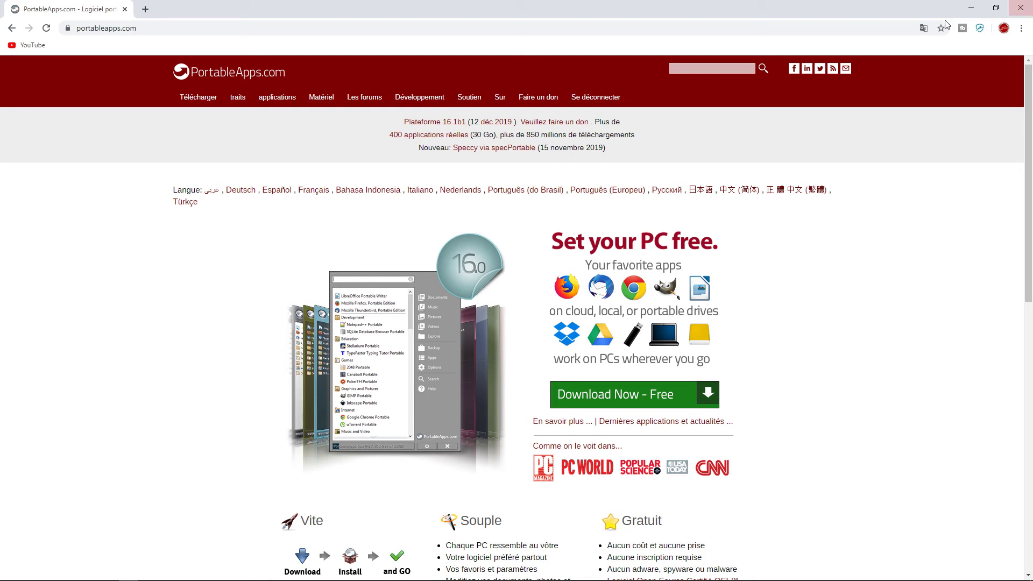
click(971, 8)
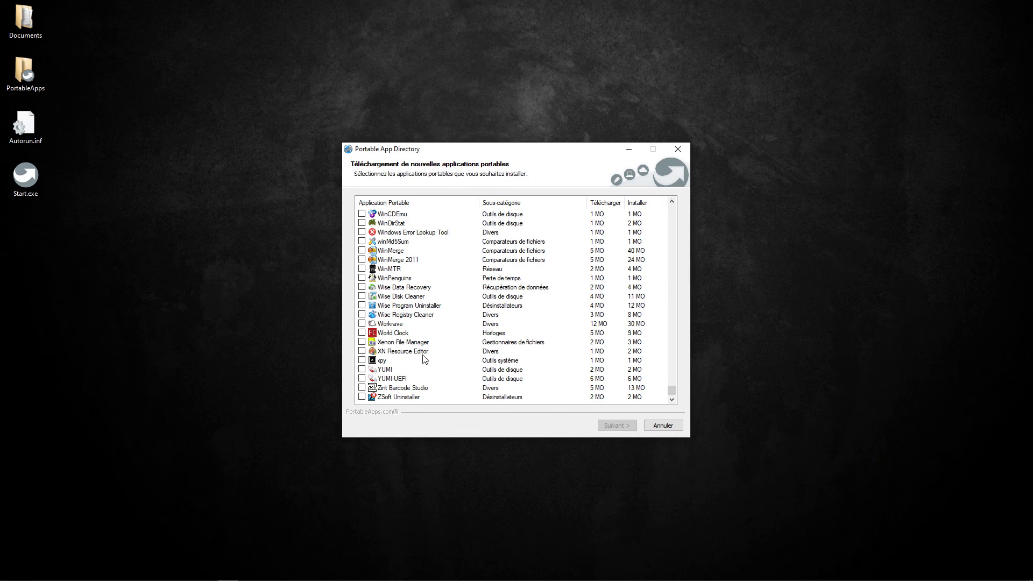
Step: Go through the portable application list again from its beginning and select FileZilla Client in the Internet category
scroll(425, 359, up, 20)
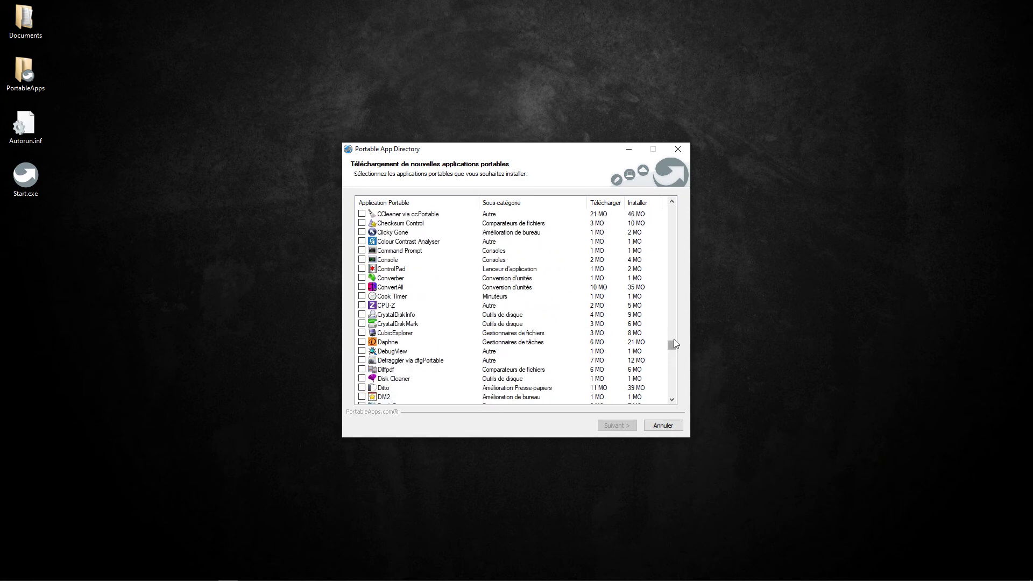
drag(673, 339, 667, 202)
scroll(457, 264, down, 2)
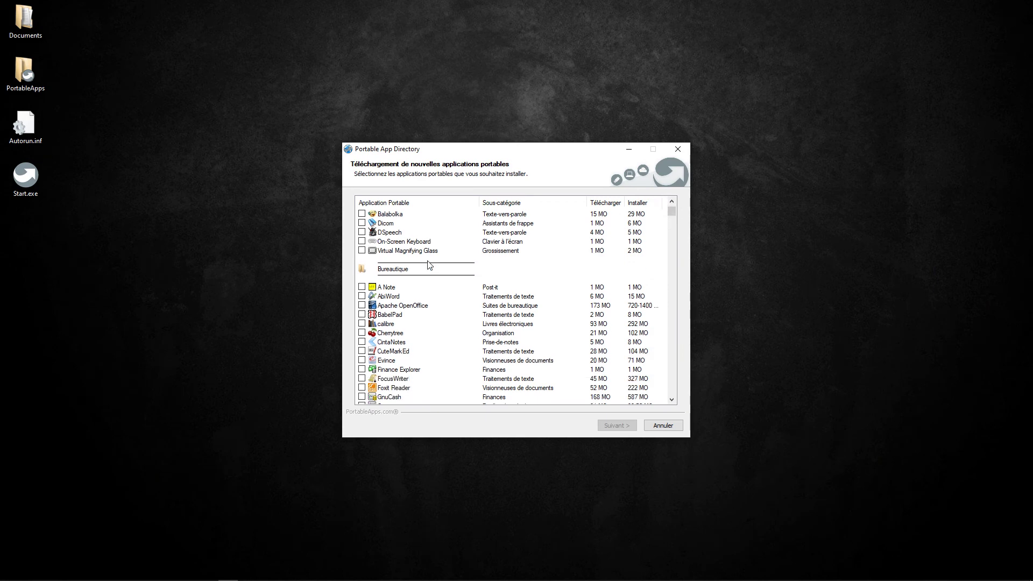
scroll(429, 264, down, 9)
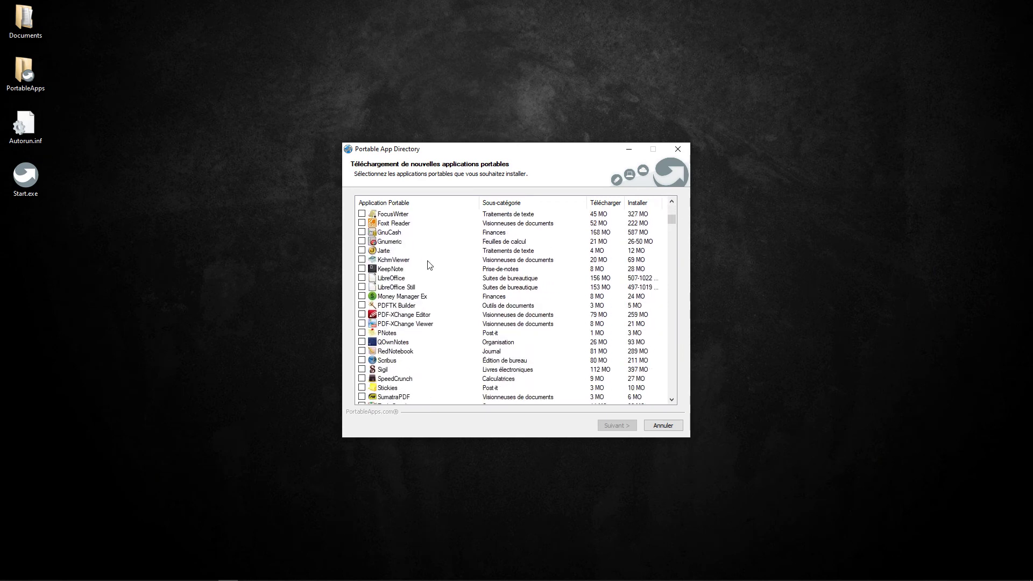
scroll(429, 265, down, 9)
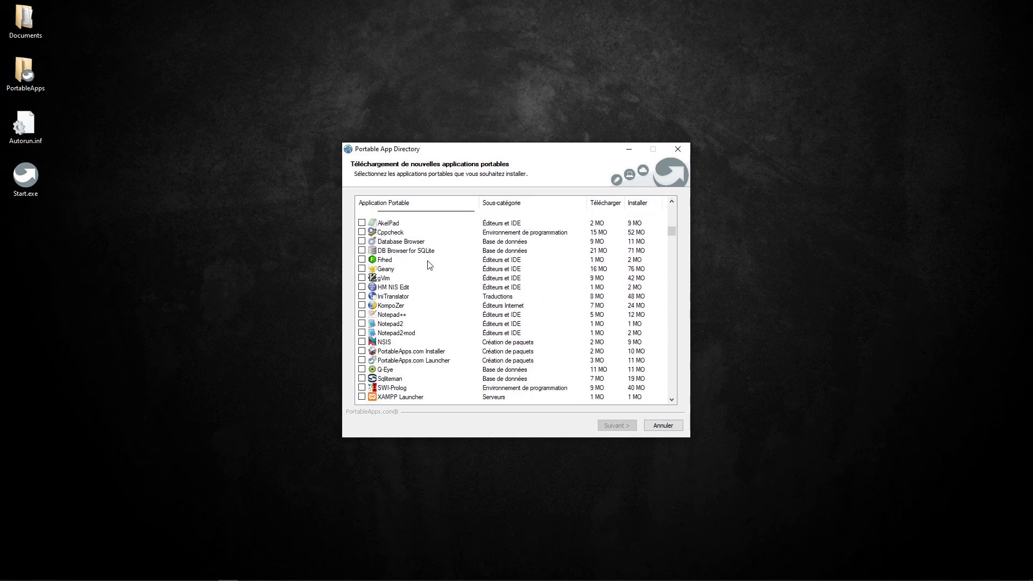
scroll(428, 263, down, 10)
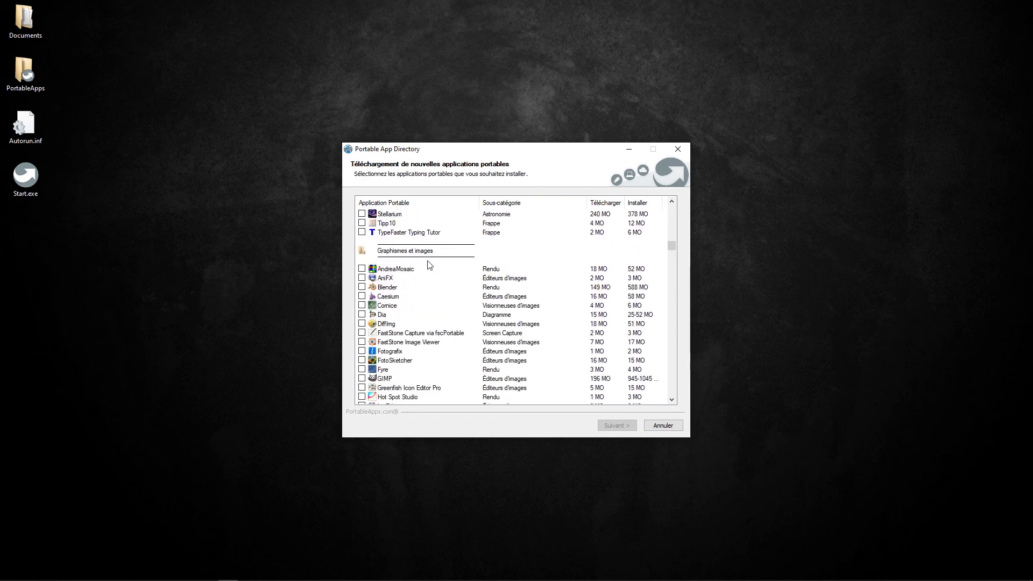
scroll(429, 263, down, 10)
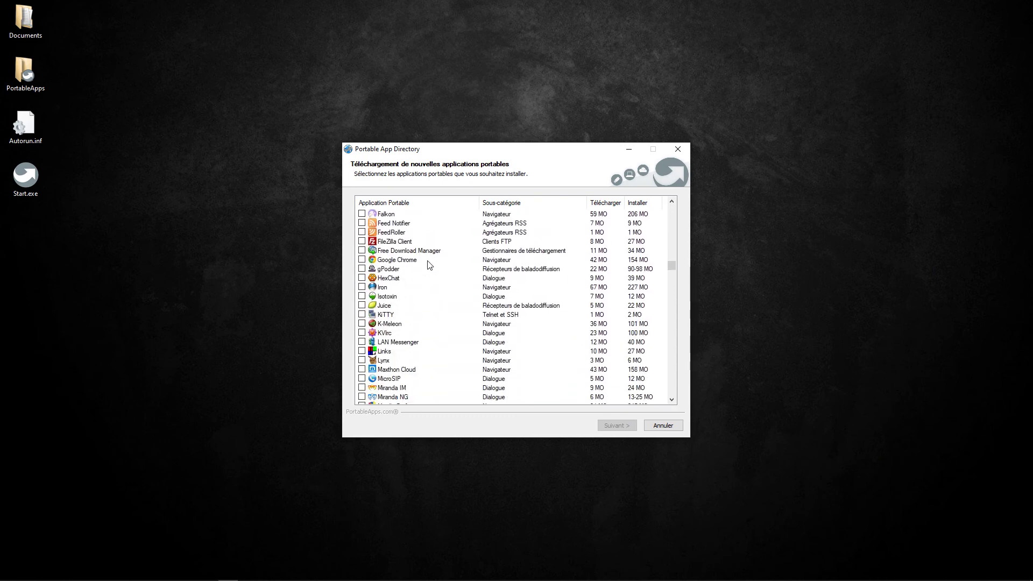
click(362, 242)
Step: Search Windows for "ftp" to check for an FTP application already on the PC, and dismiss the search
key(super)
text(ftp)
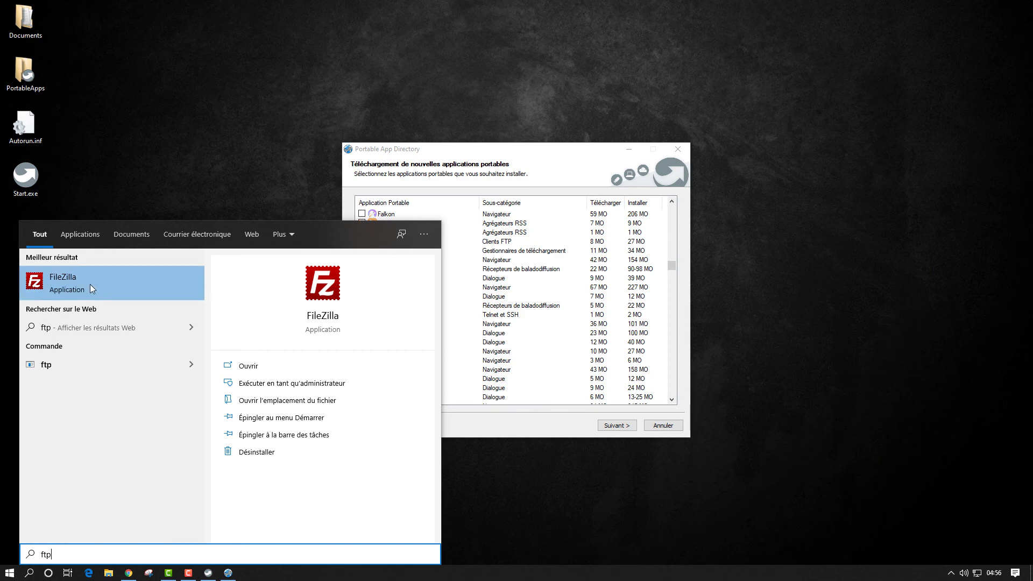
click(305, 162)
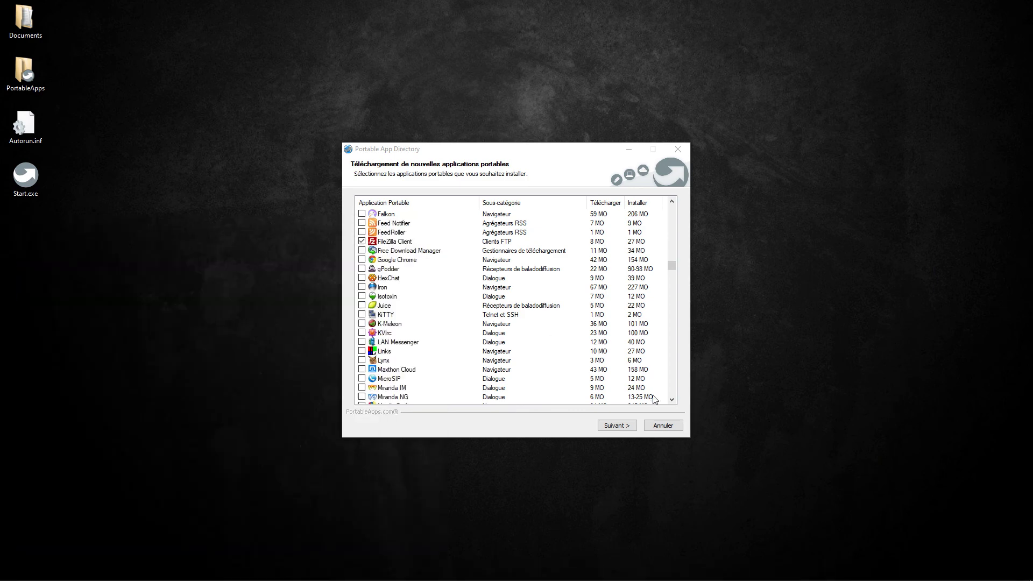
Step: Download and install the selected FileZilla Client portable application, and close the Portable App Directory wizard
click(620, 424)
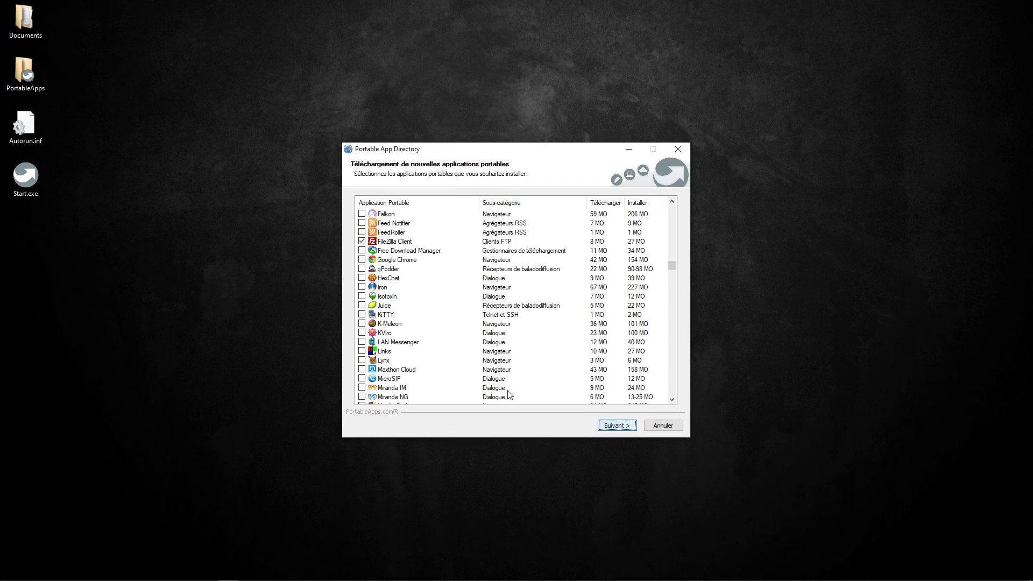
scroll(422, 258, down, 1)
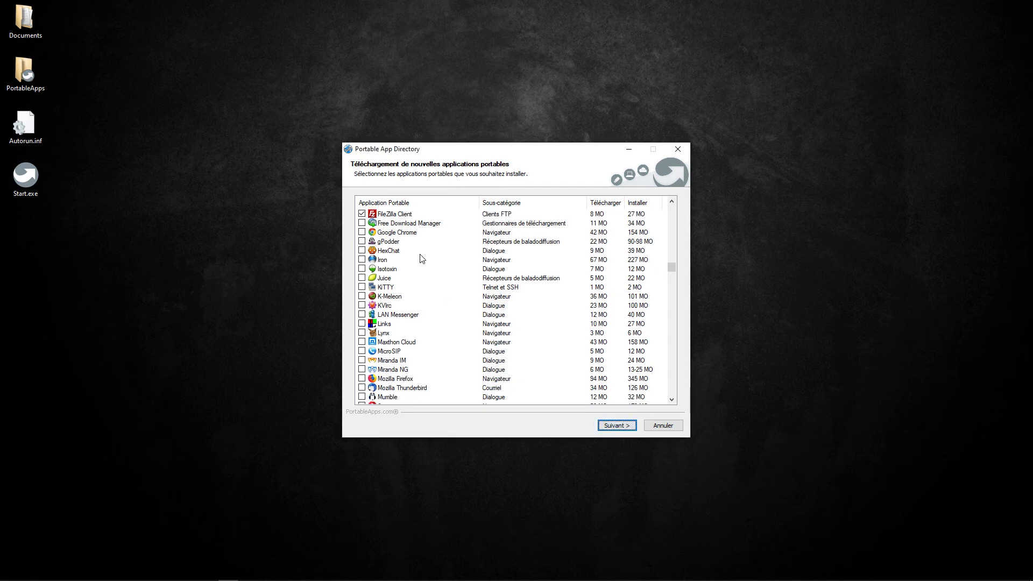
click(620, 423)
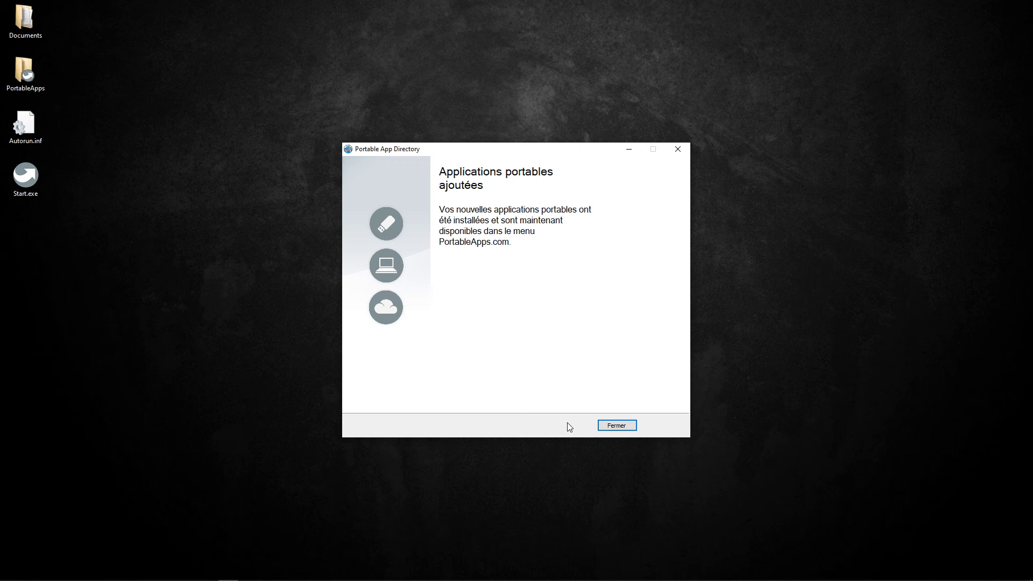
click(617, 425)
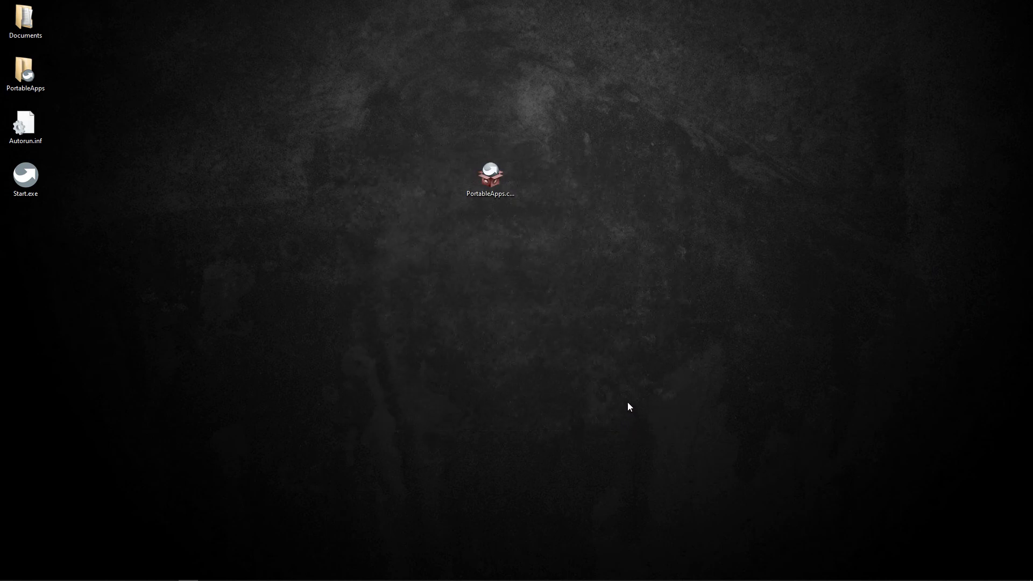
Step: Launch FileZillaPortable.exe from the FileZillaPortable folder inside the desktop's PortableApps folder, and dismiss FileZilla's welcome message
double_click(31, 88)
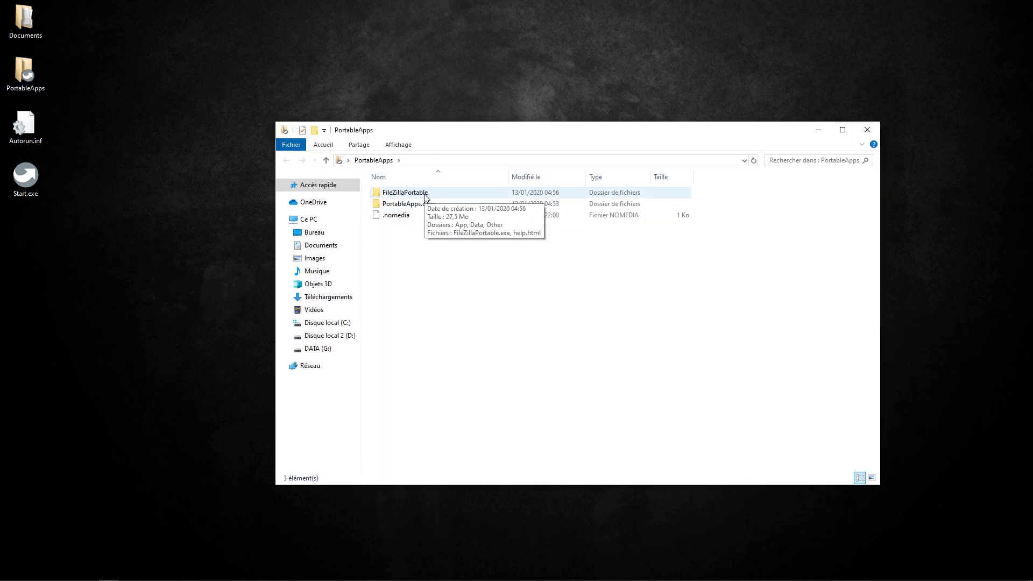
double_click(425, 194)
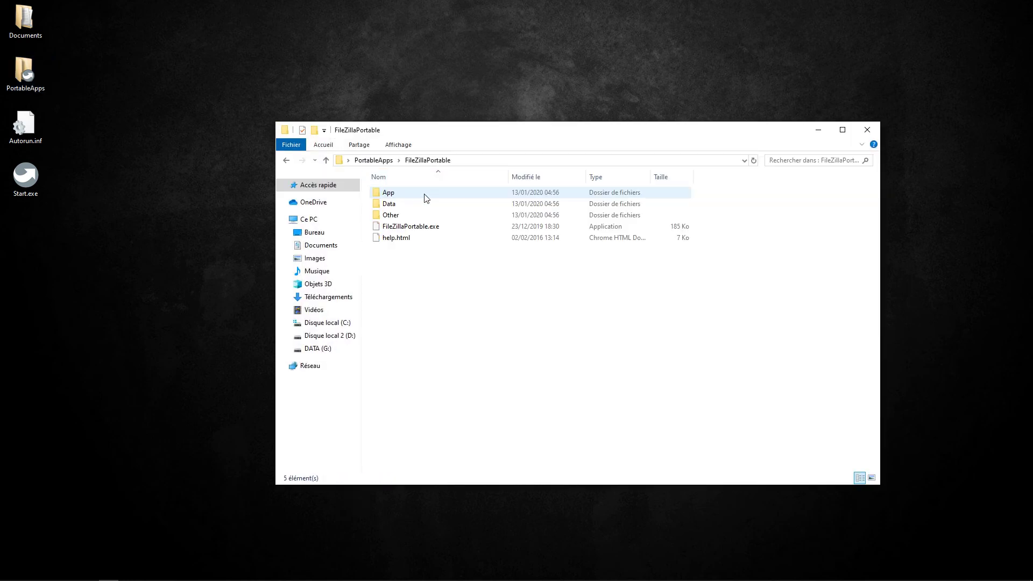
double_click(428, 227)
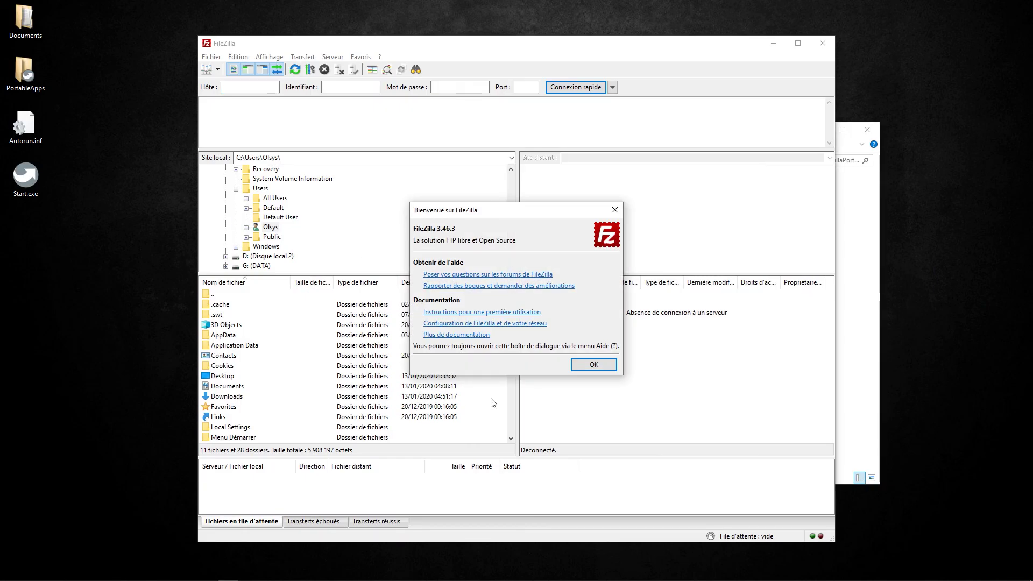
click(583, 367)
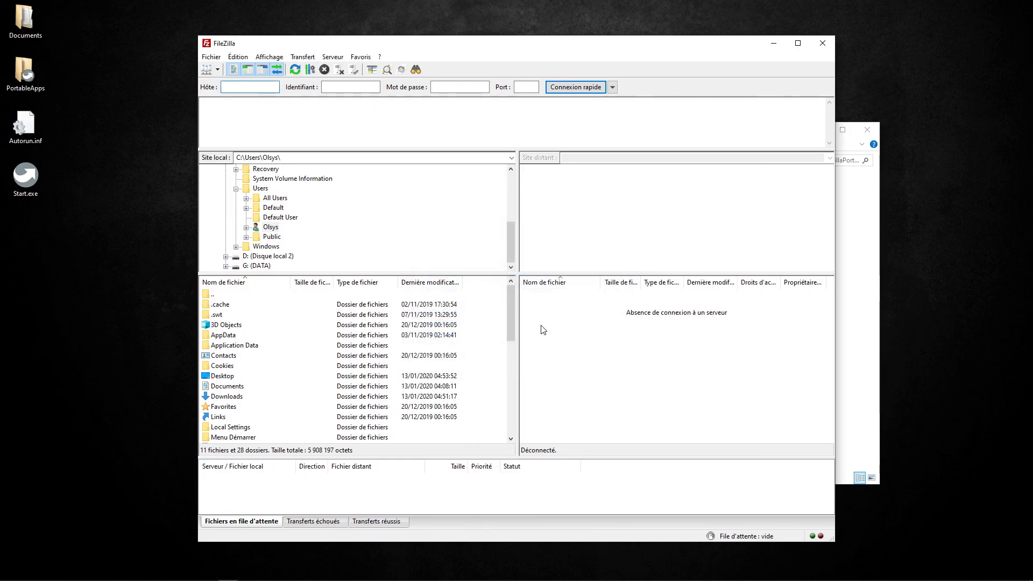
Step: View FileZilla's site manager and cancel it, and close both FileZilla and the FileZillaPortable folder window
click(207, 70)
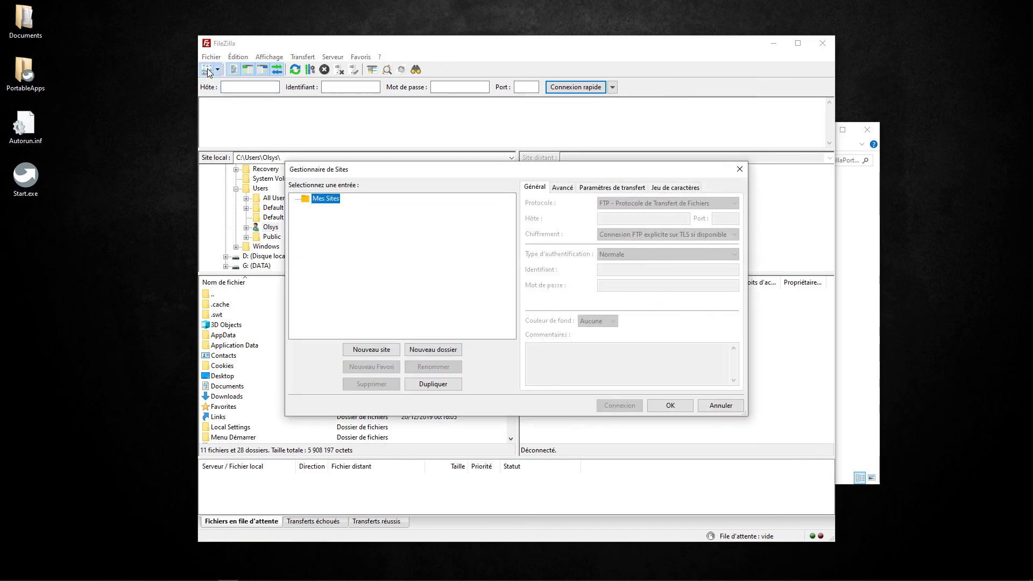
click(726, 408)
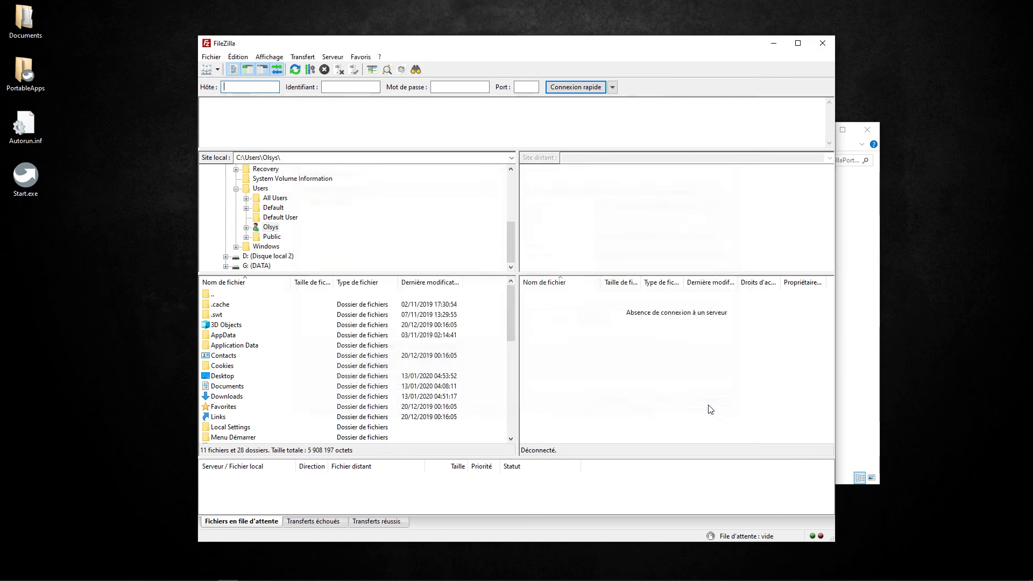
click(822, 43)
click(867, 130)
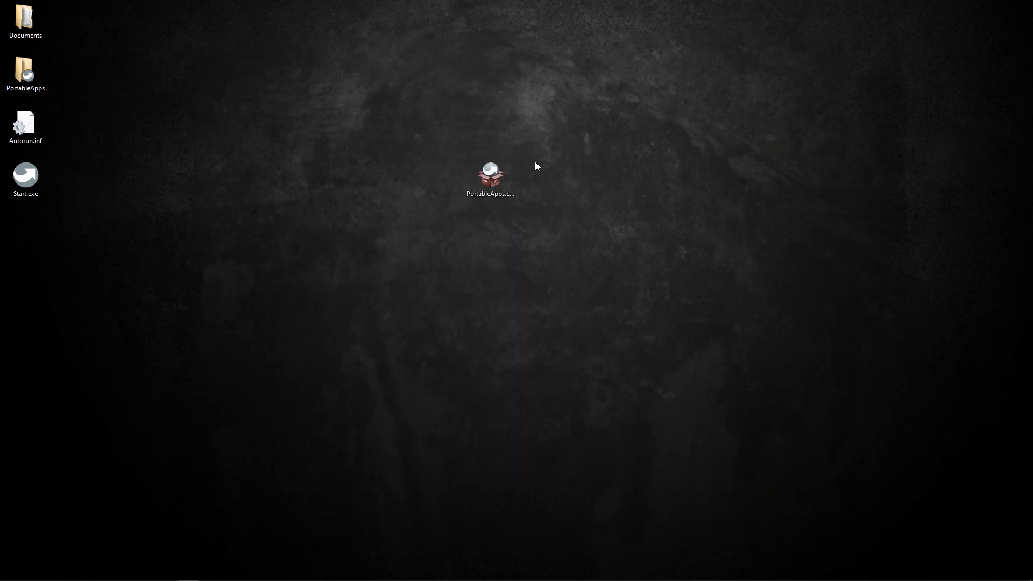
Step: Show the running PortableApps.com platform's menu with its installed applications, and select Start.exe on the desktop
click(950, 573)
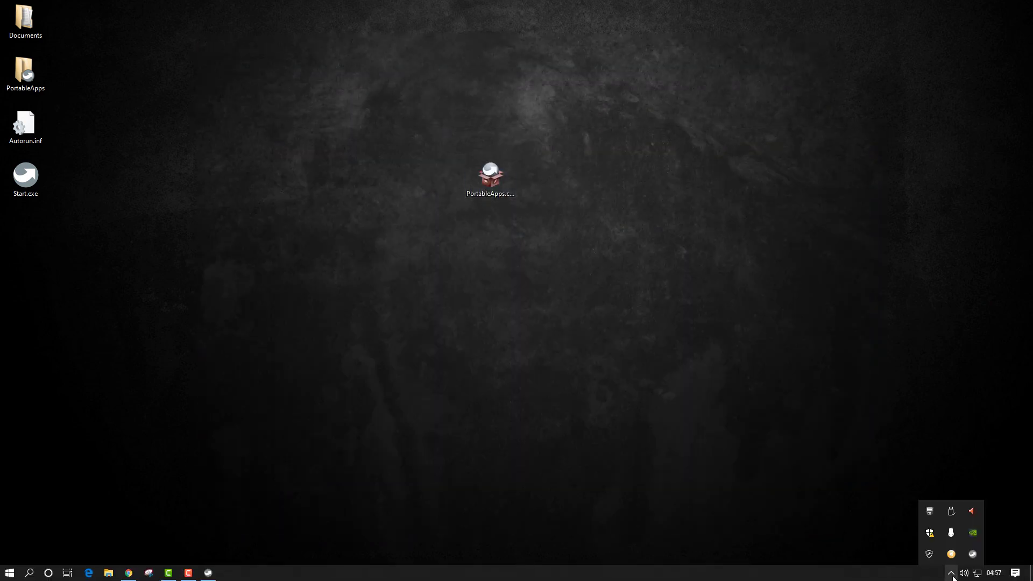
click(972, 554)
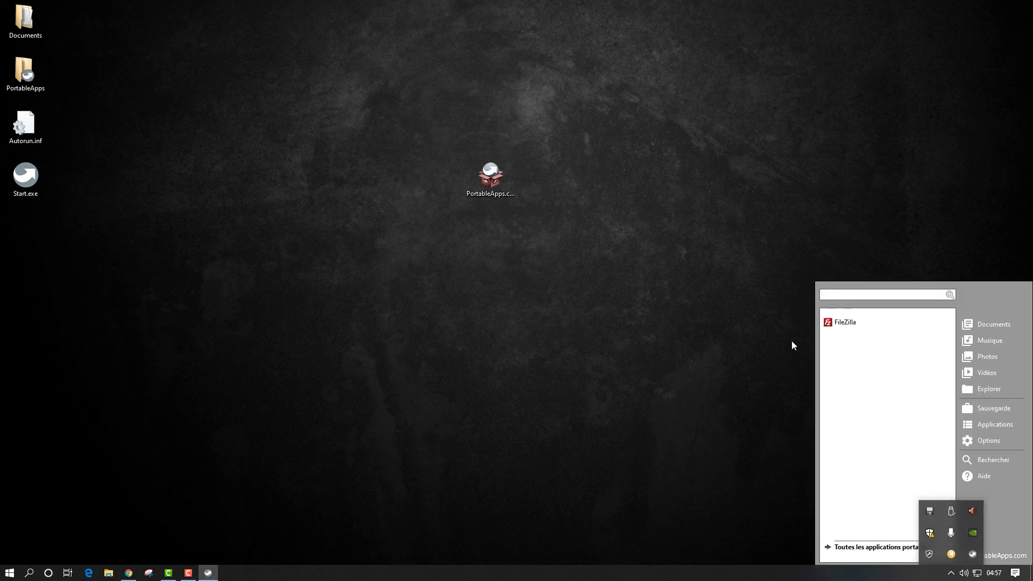
click(32, 194)
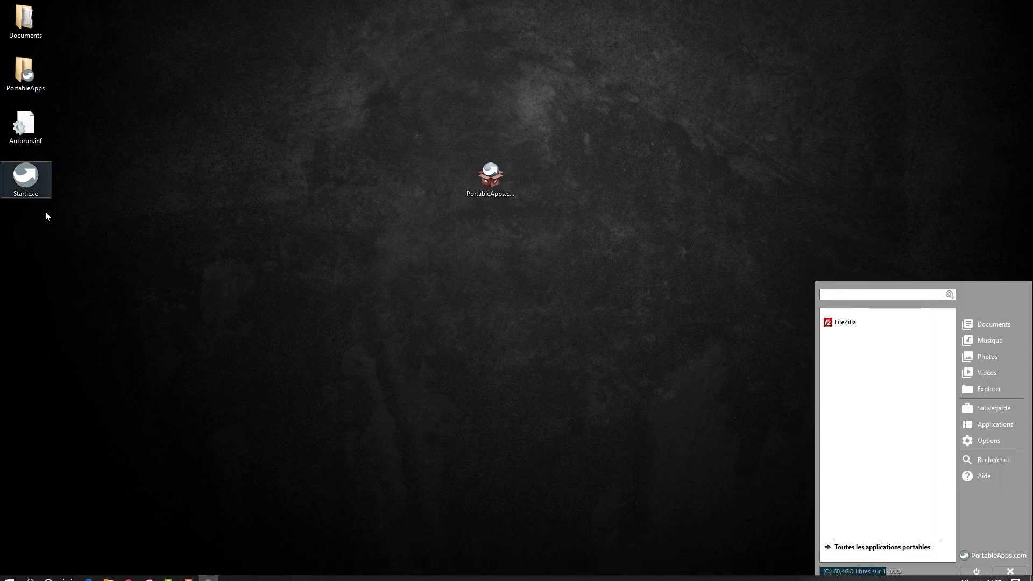
Step: Bring up the PortableApps.com platform with Start.exe and open its directory of new applications sorted by category
double_click(37, 179)
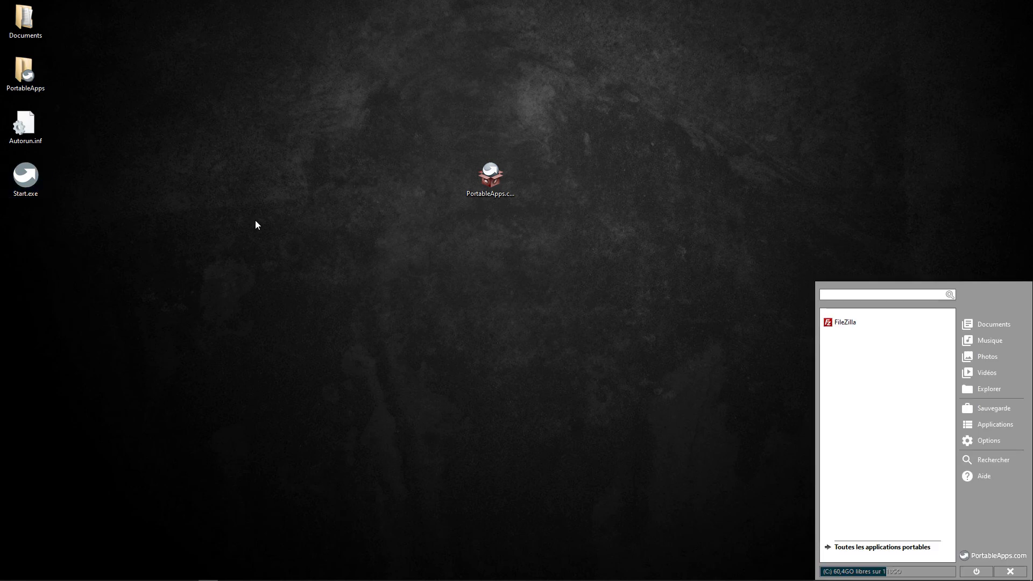
click(1001, 423)
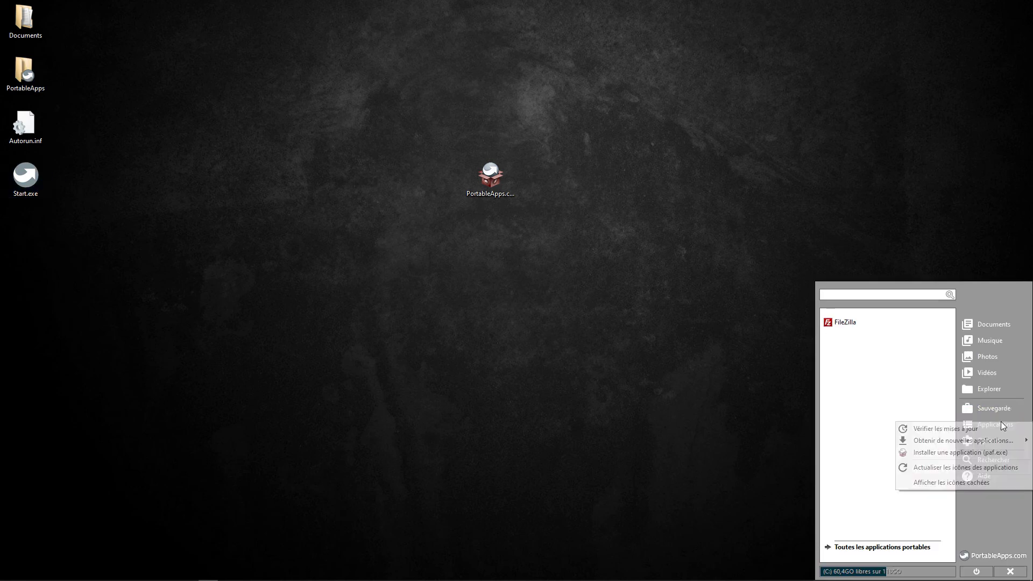
mouse_move(1003, 442)
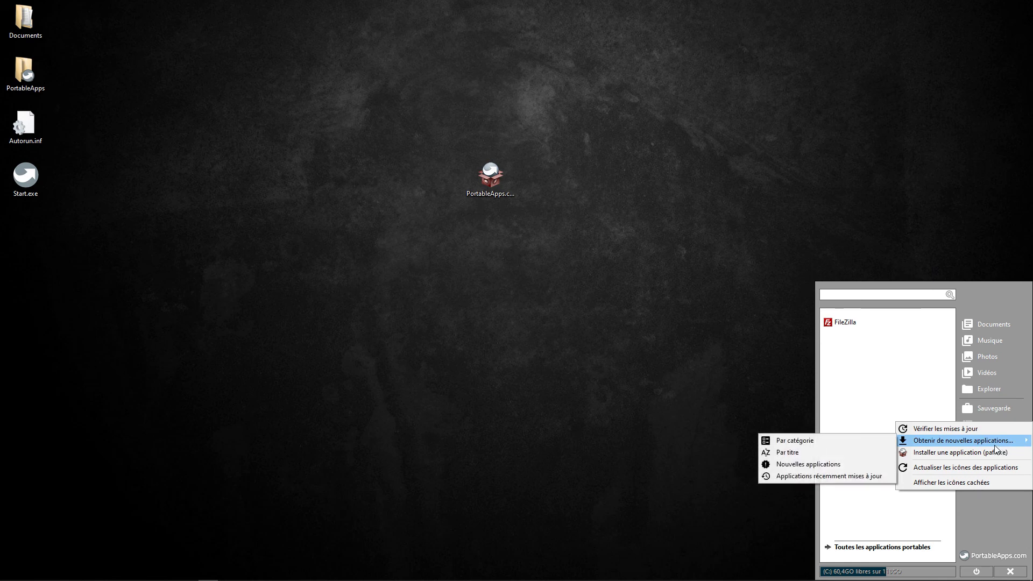
click(824, 441)
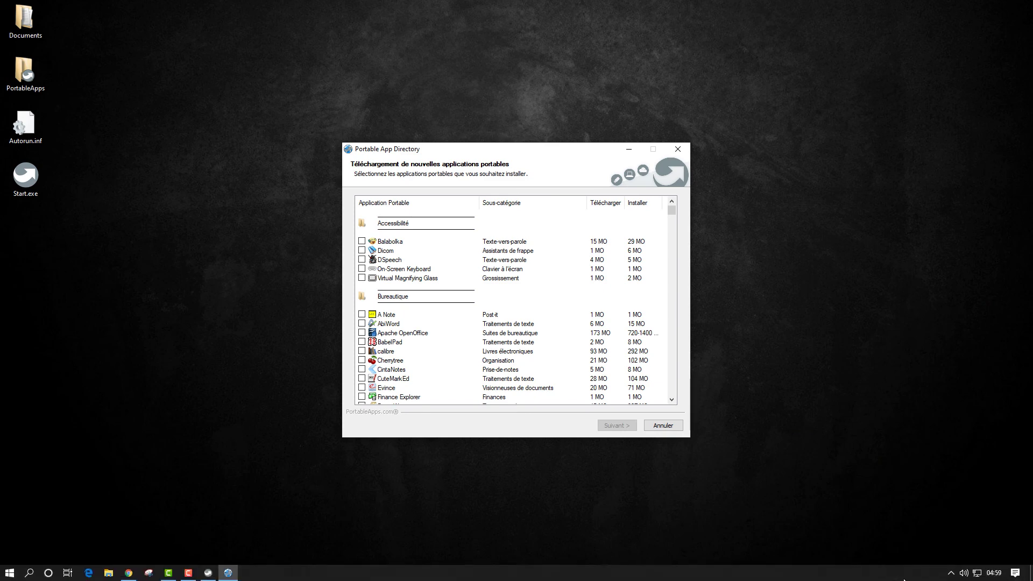
Step: Reopen the PortableApps.com platform's menu to show the options for obtaining new applications, and return to the Portable App Directory
click(950, 573)
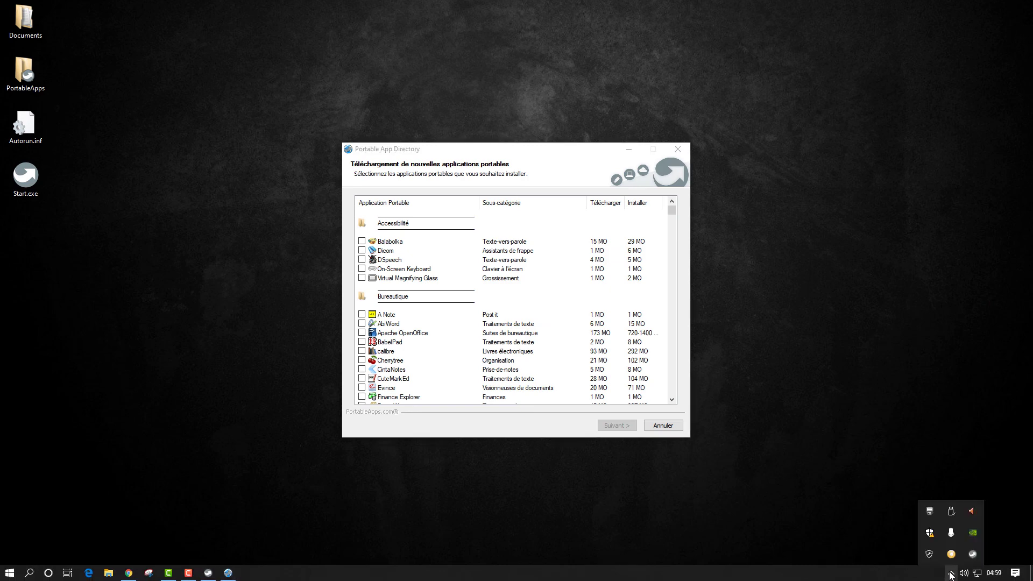
click(973, 554)
click(980, 425)
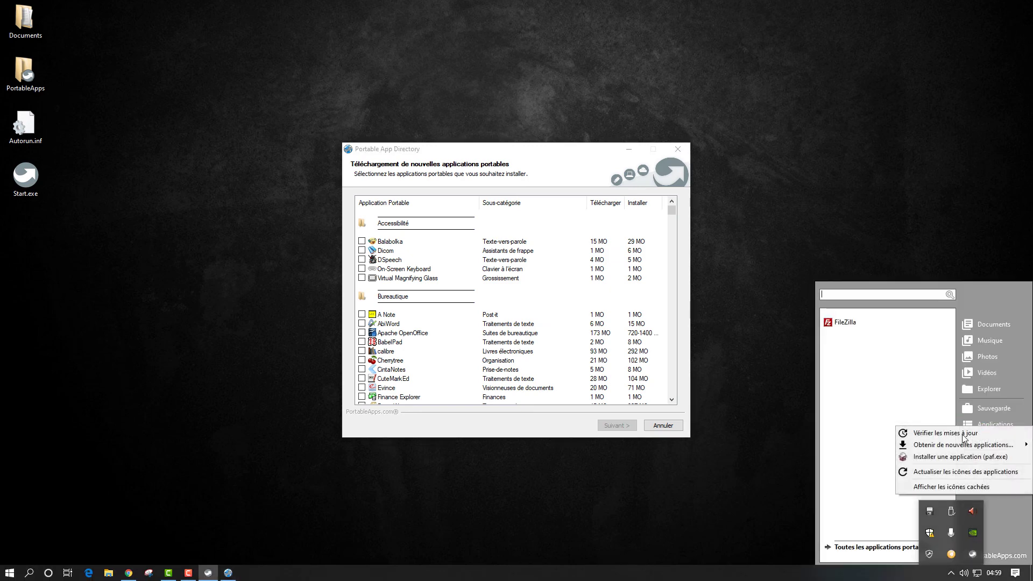
mouse_move(949, 447)
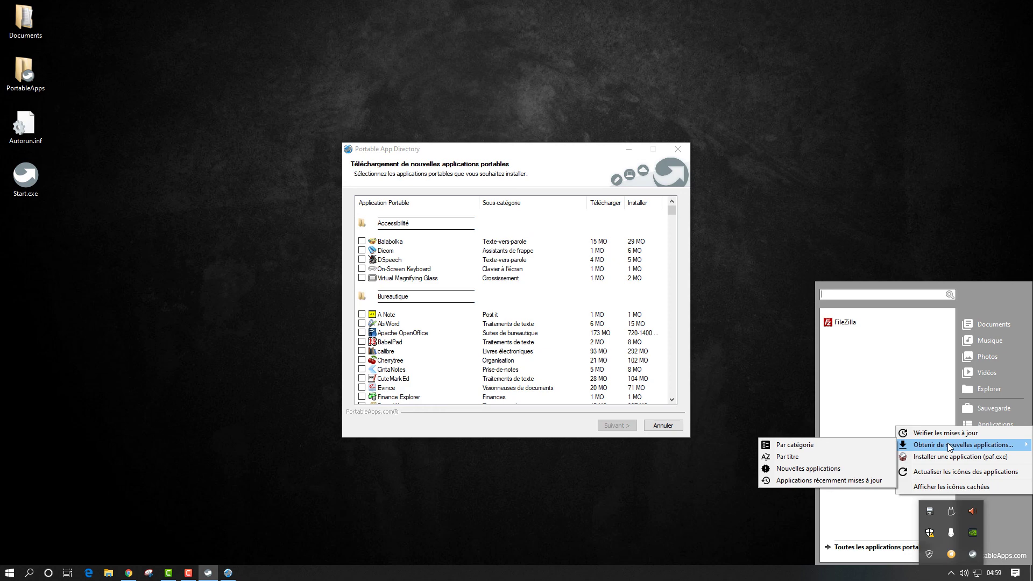
click(501, 416)
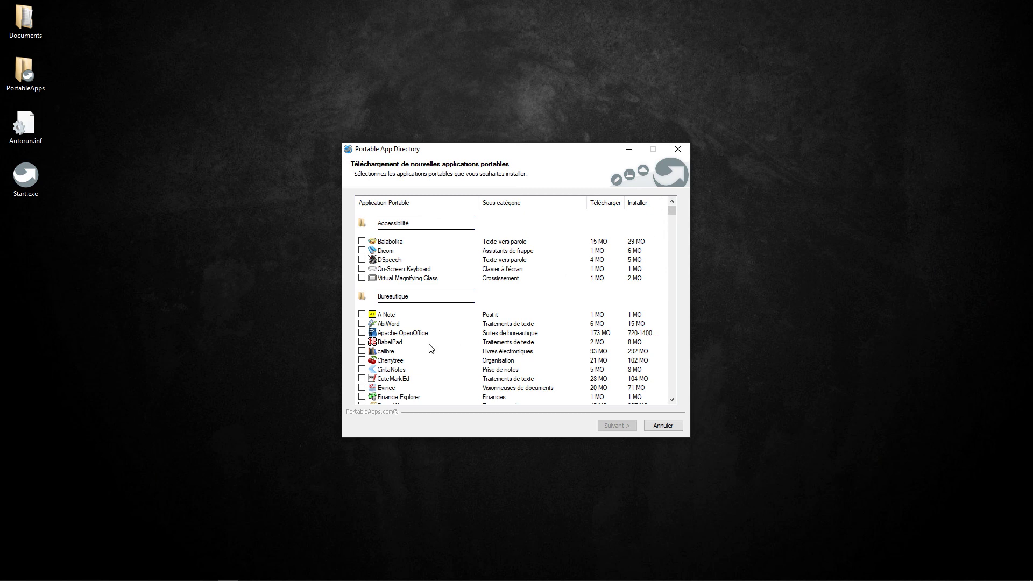
Step: Select Foxit Reader among the Bureautique applications and start its download and installation
scroll(430, 348, down, 4)
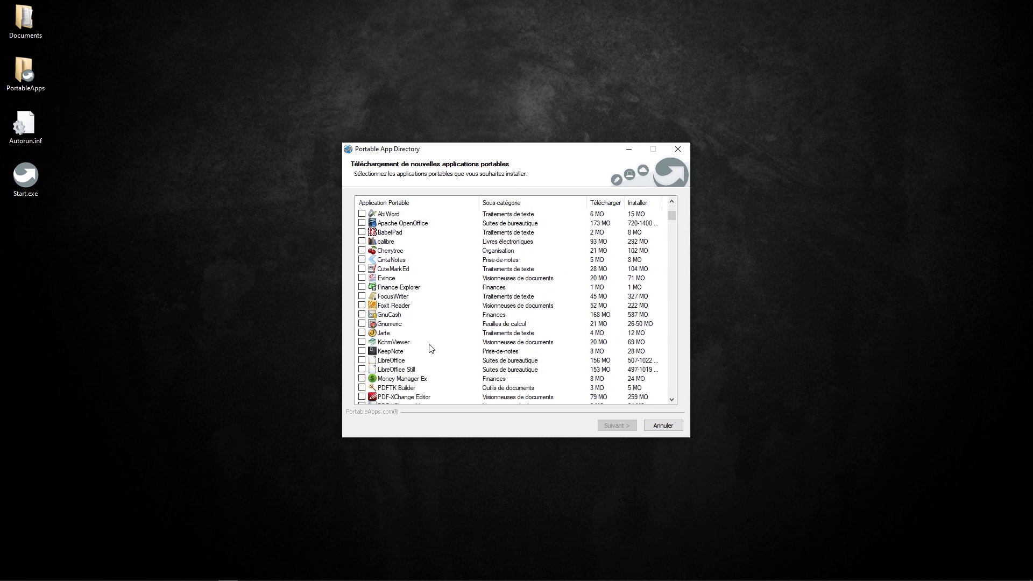
scroll(431, 348, down, 3)
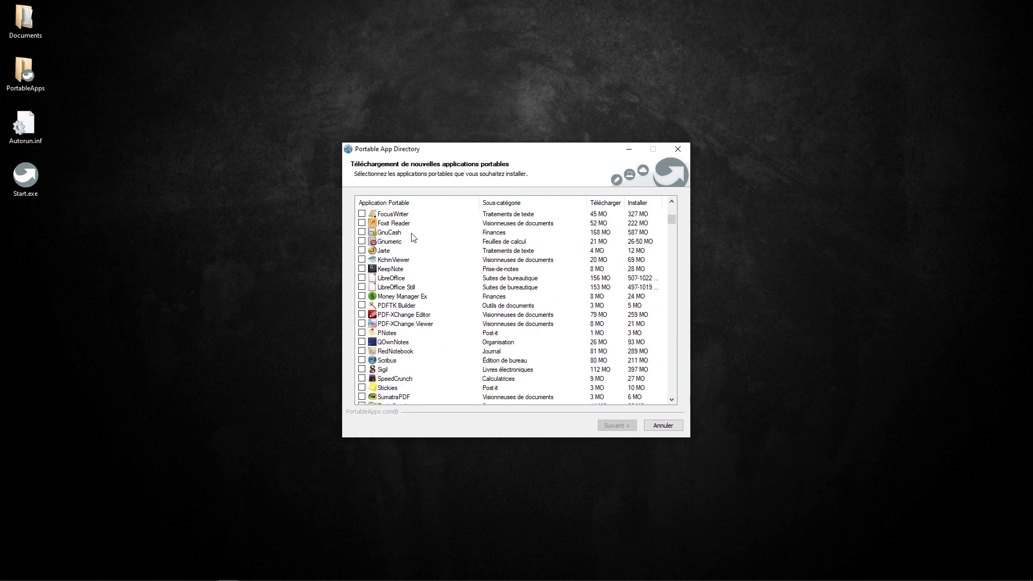
click(361, 223)
key(Return)
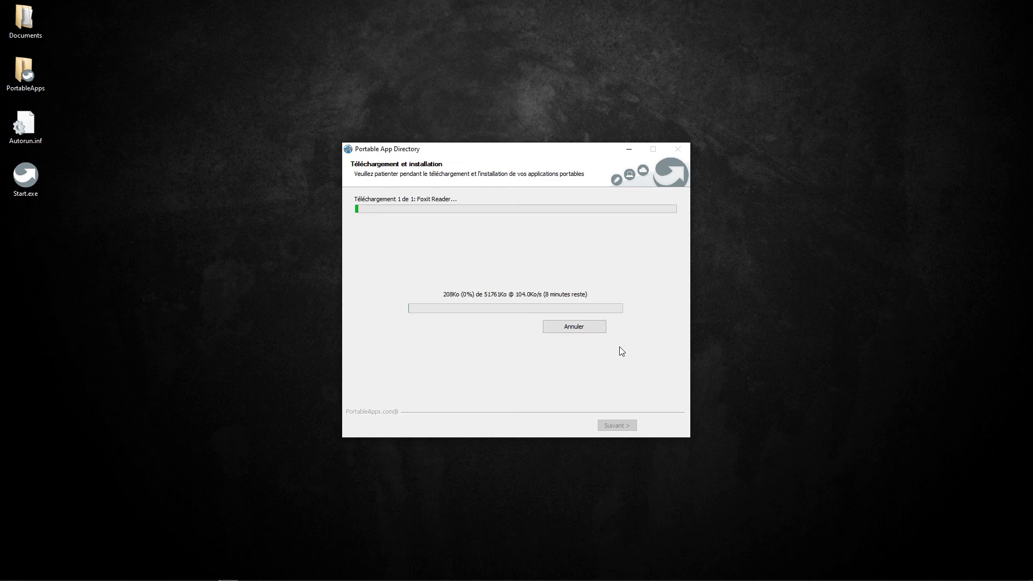
Step: Open the desktop's PortableApps folder and launch FileZillaPortable.exe from its FileZillaPortable subfolder
double_click(37, 73)
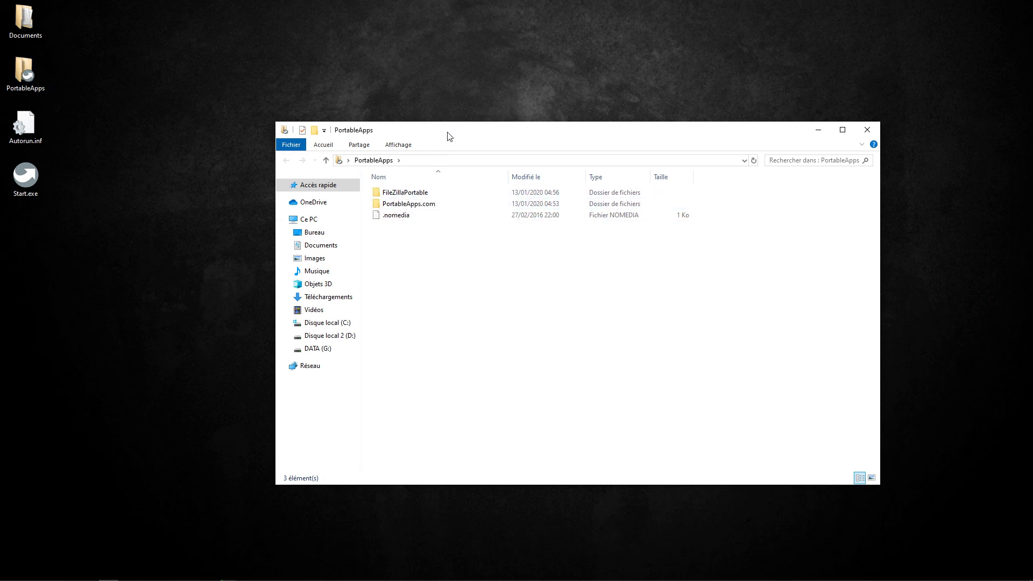
drag(446, 134, 343, 139)
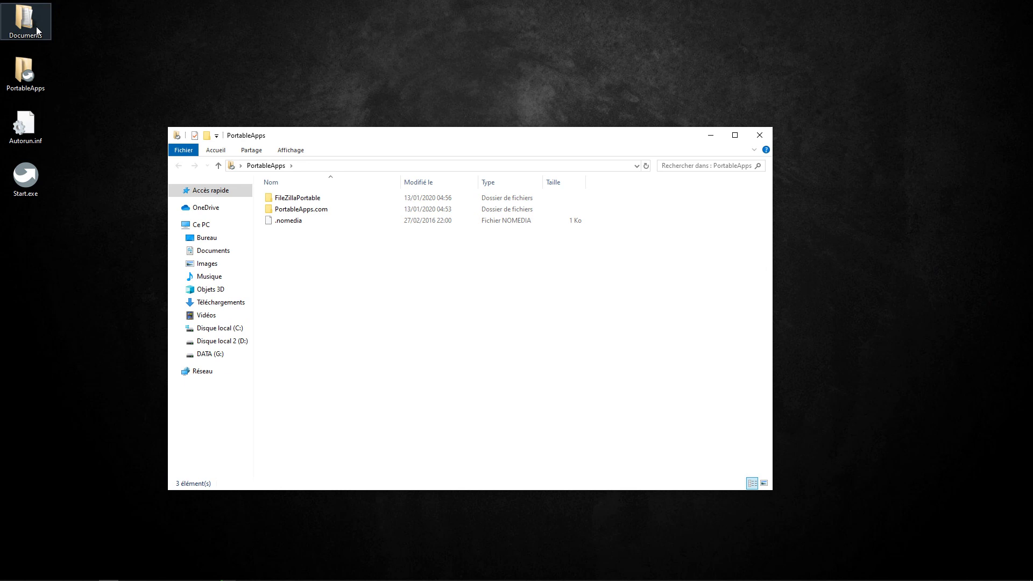
double_click(301, 199)
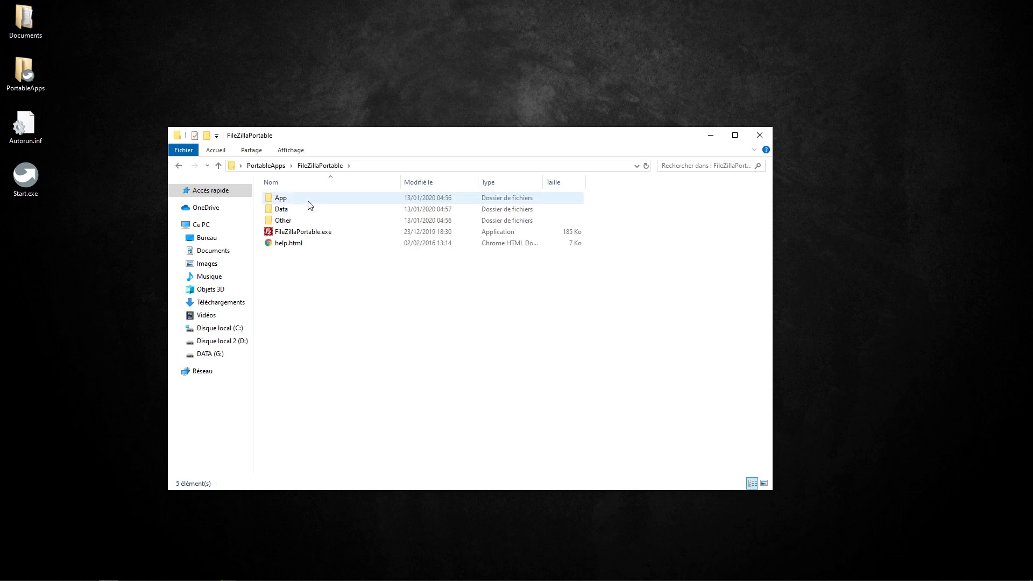
double_click(320, 235)
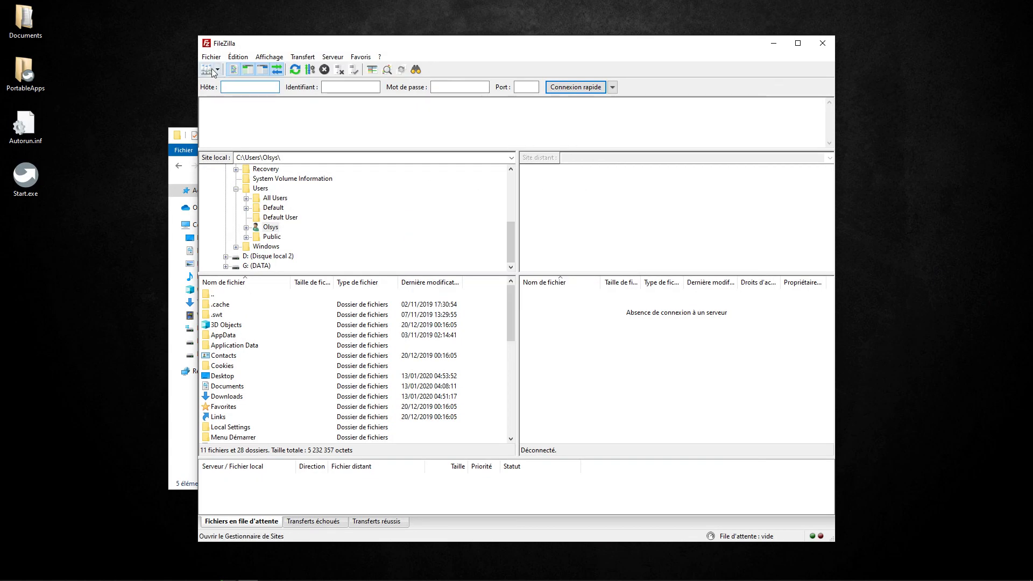
Step: View FileZilla's site manager and cancel it, and close FileZilla together with the folder window behind it
click(207, 70)
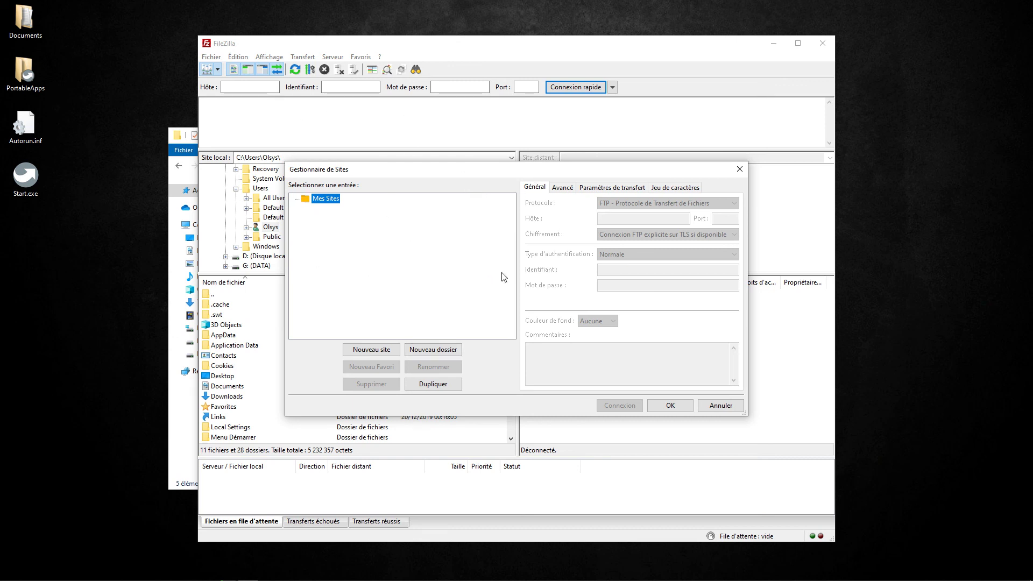
click(708, 407)
click(821, 45)
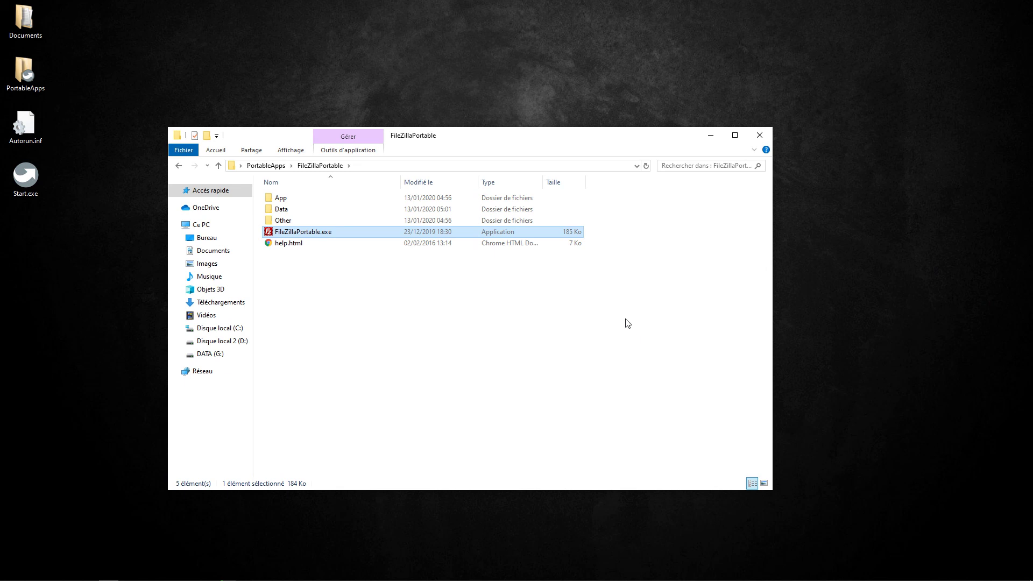
click(759, 135)
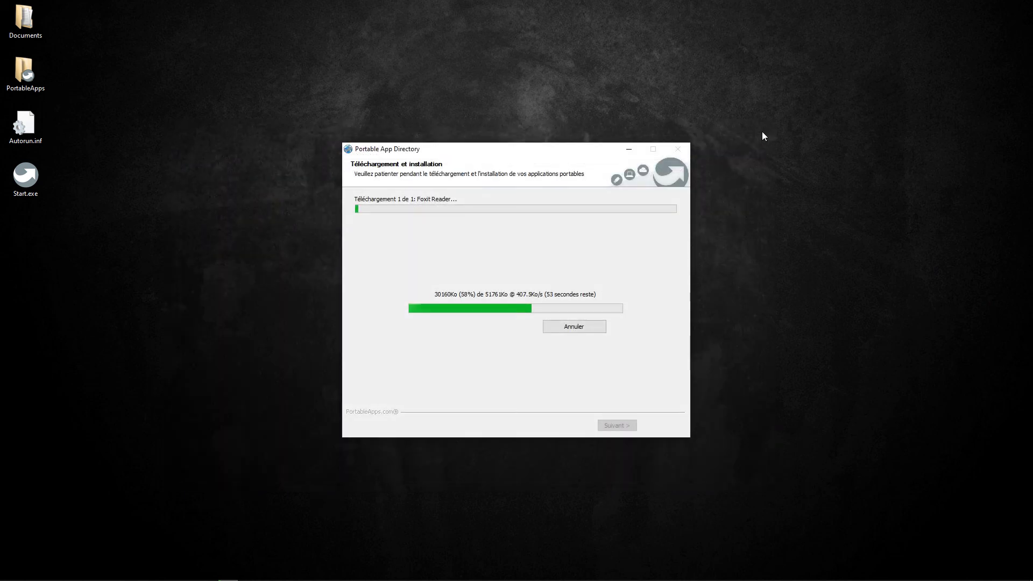
Step: Cancel the Foxit Reader download, dismiss the download error, and close the Portable App Directory wizard
click(598, 326)
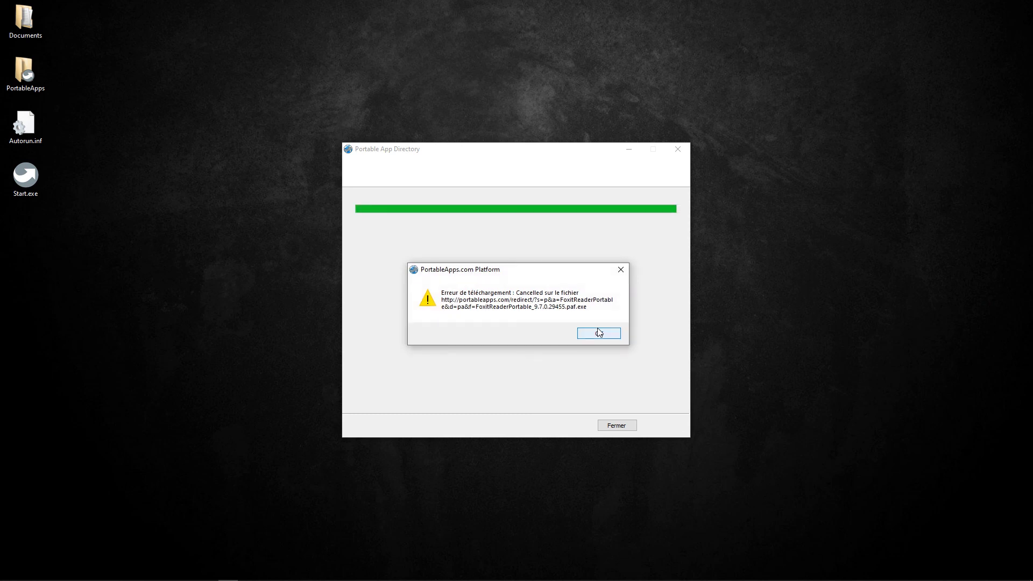
click(599, 333)
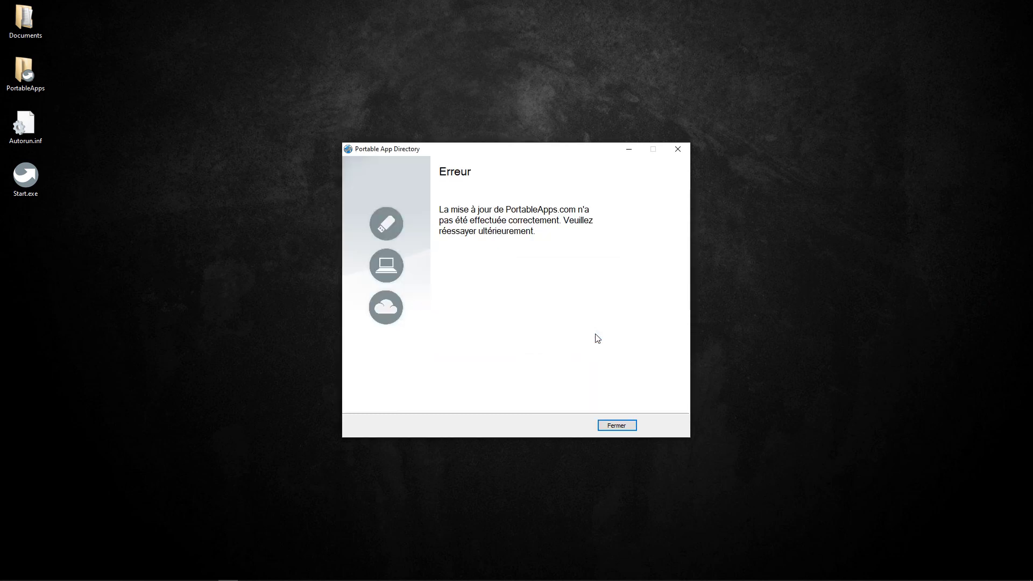
click(632, 424)
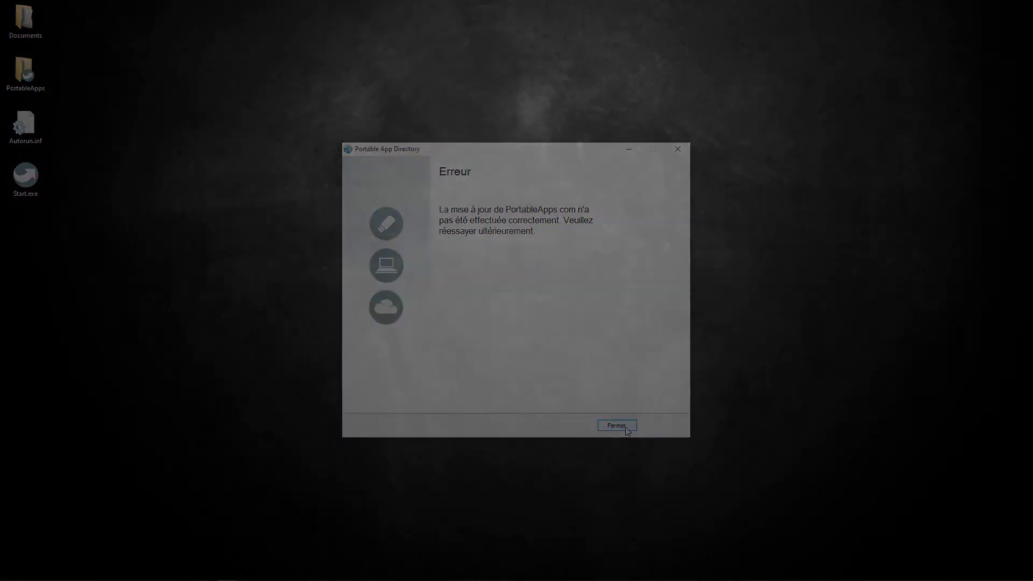